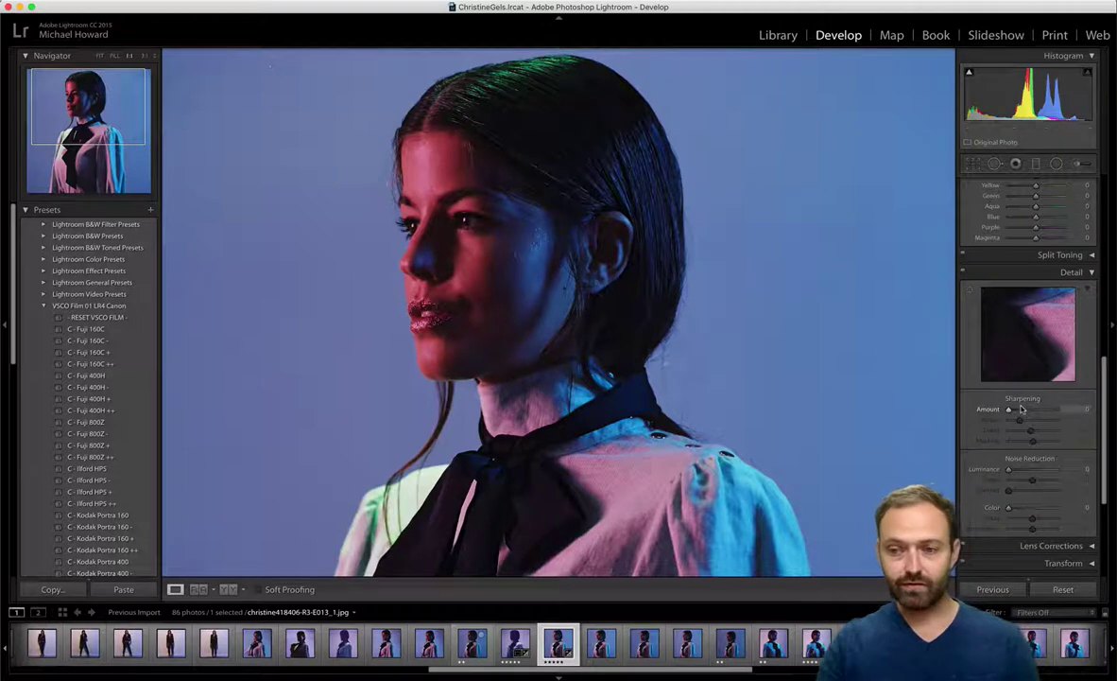
Set the sharpening Amount to 78 and inspect the woman's face at 1:1 and 3:1 magnification.
drag(1018, 406, 1033, 412)
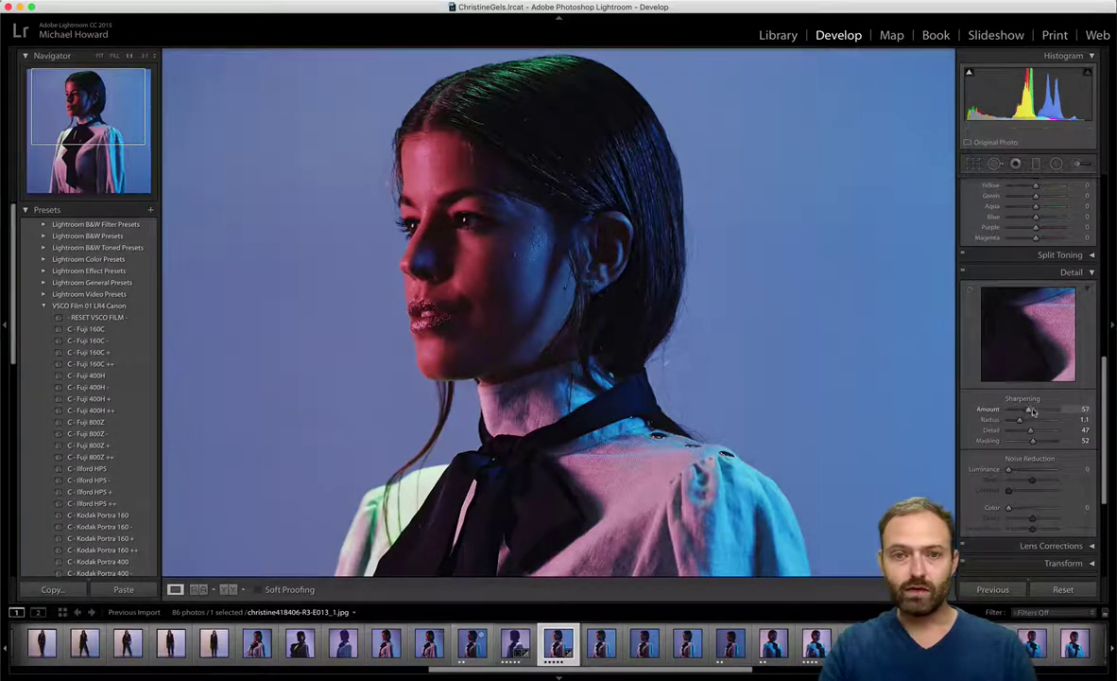
click(568, 220)
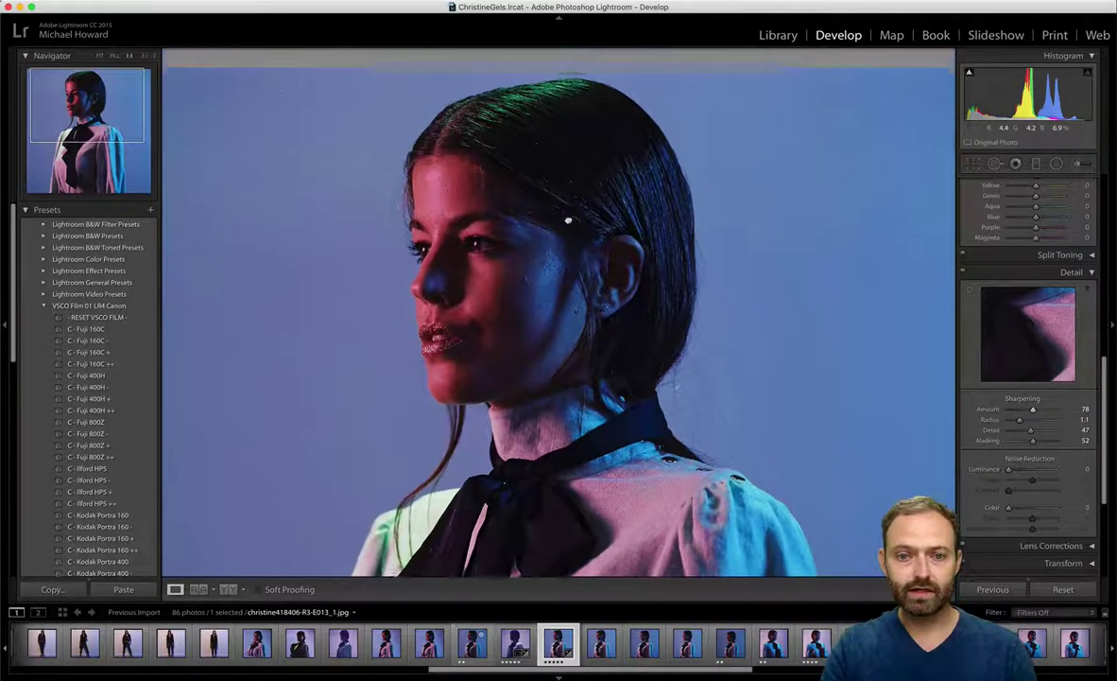
mouse_move(568, 220)
mouse_down()
mouse_move(572, 230)
mouse_move(582, 219)
mouse_up()
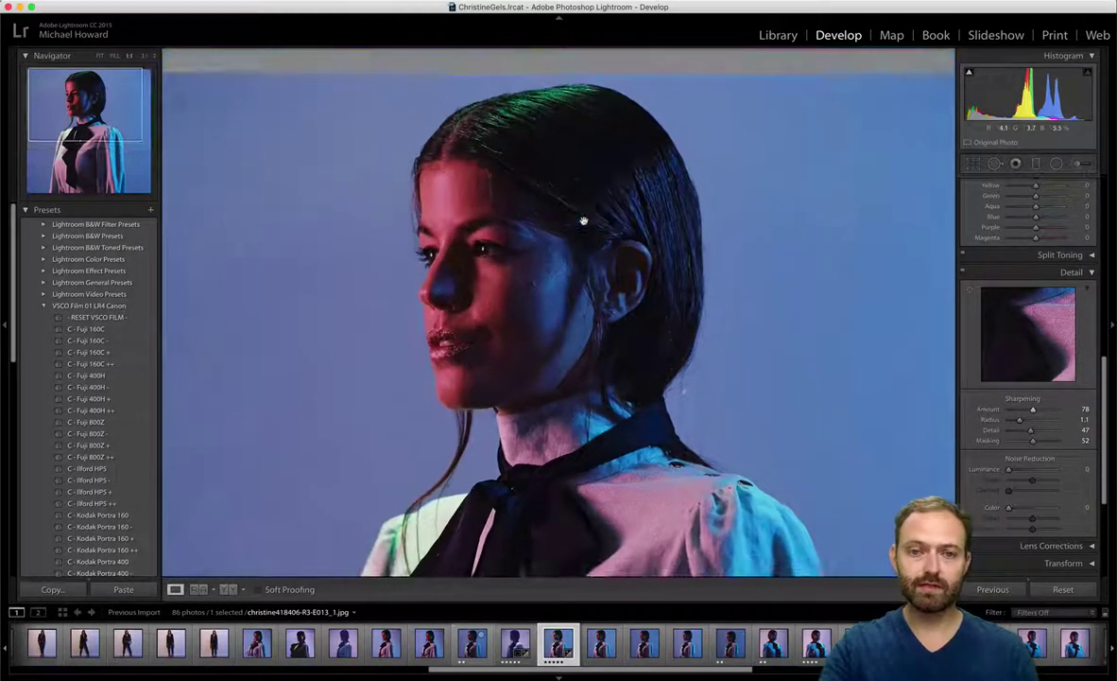
click(583, 220)
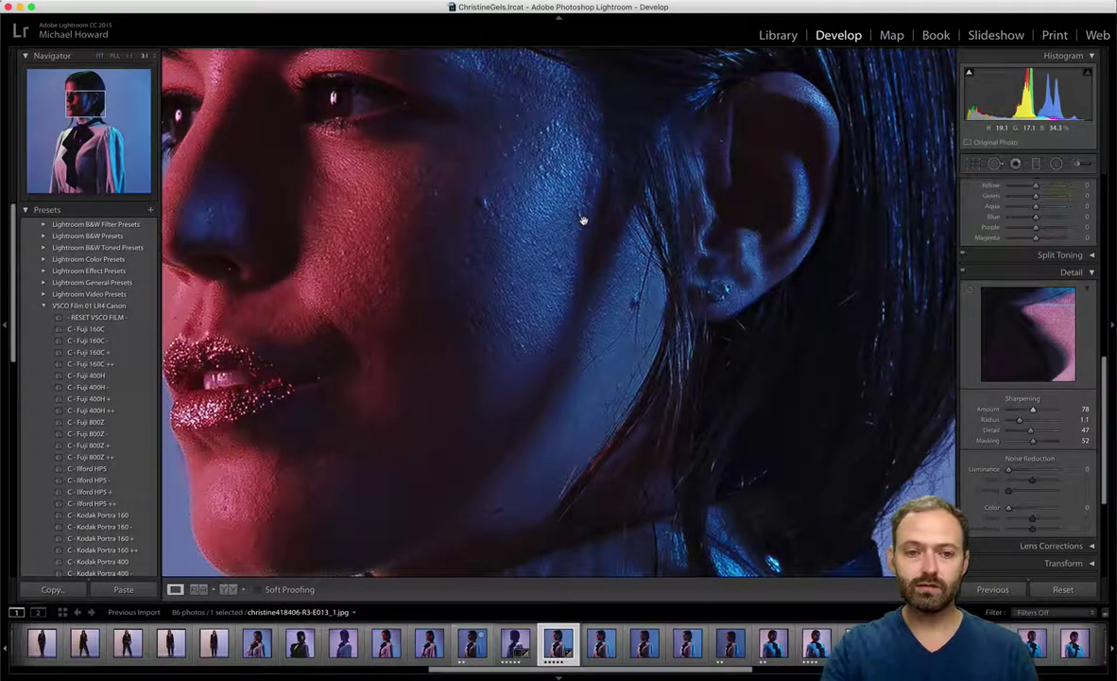
click(584, 221)
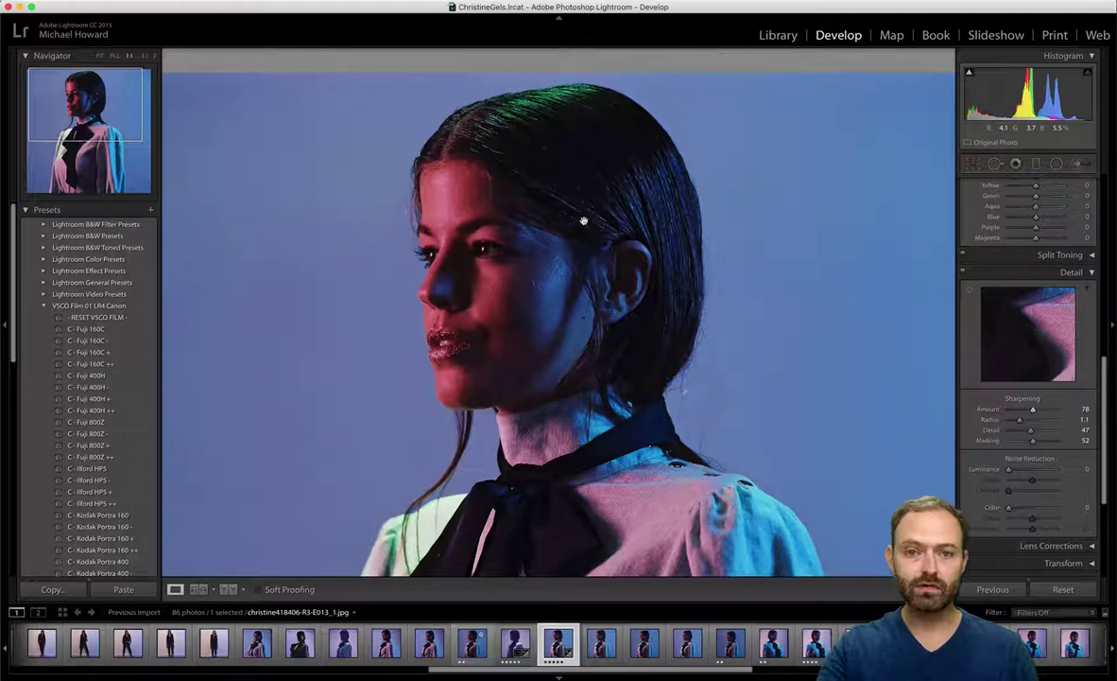
click(584, 220)
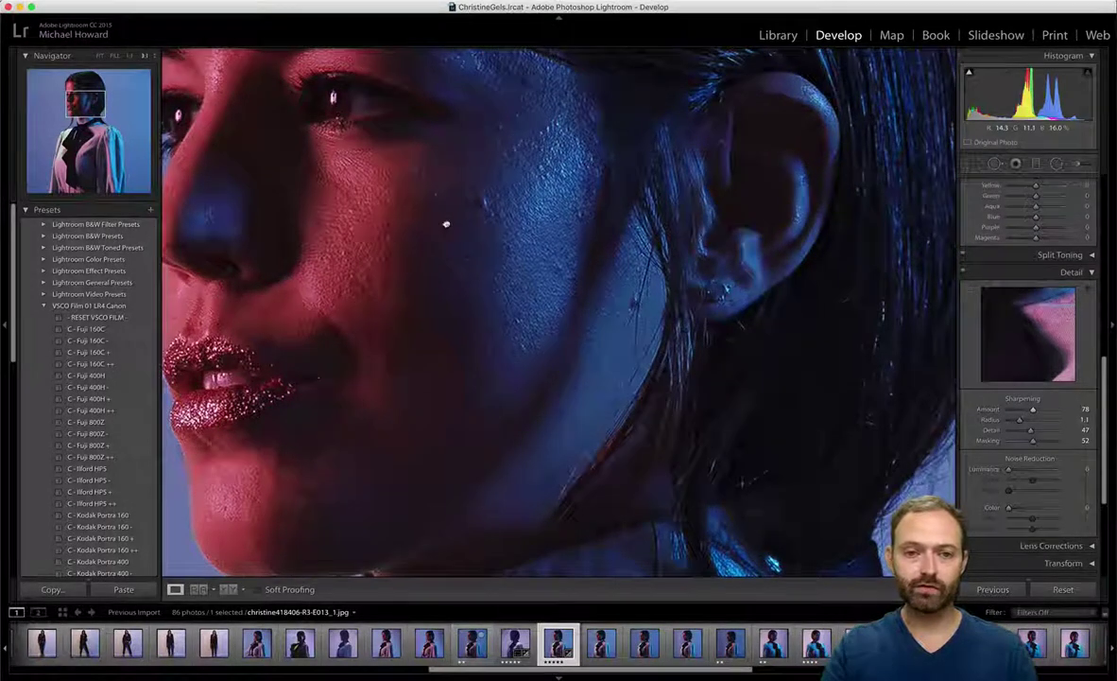
drag(446, 223, 605, 257)
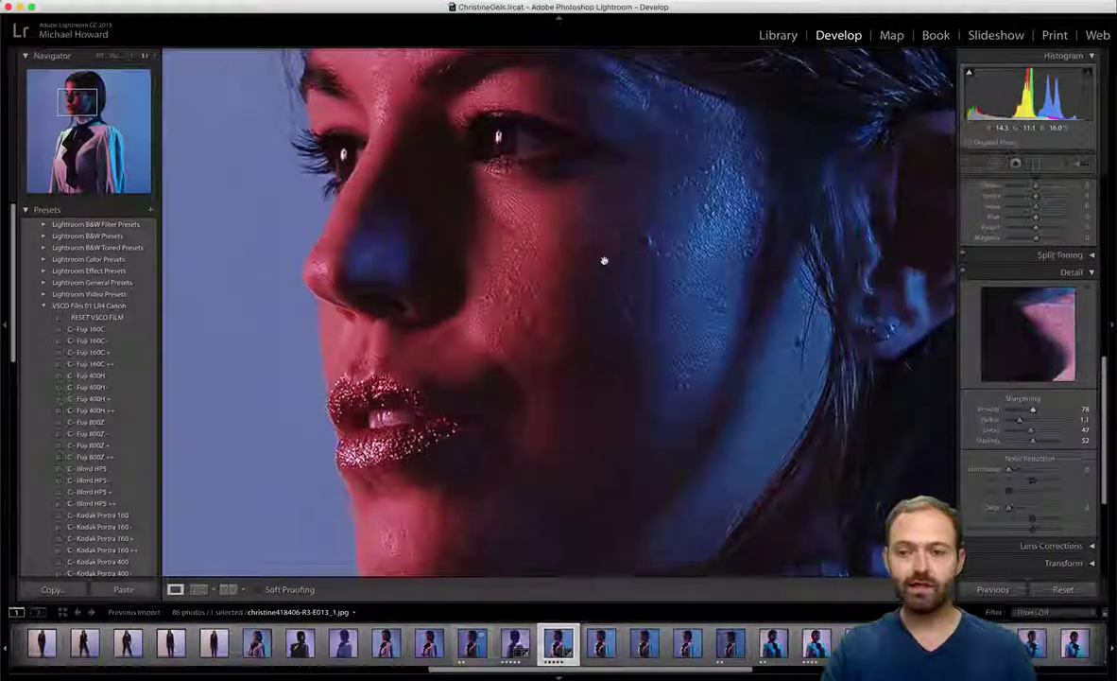
Set the sharpening Radius to 0.9, Detail and Masking to 0, and Amount to 150.
drag(1019, 419, 1041, 412)
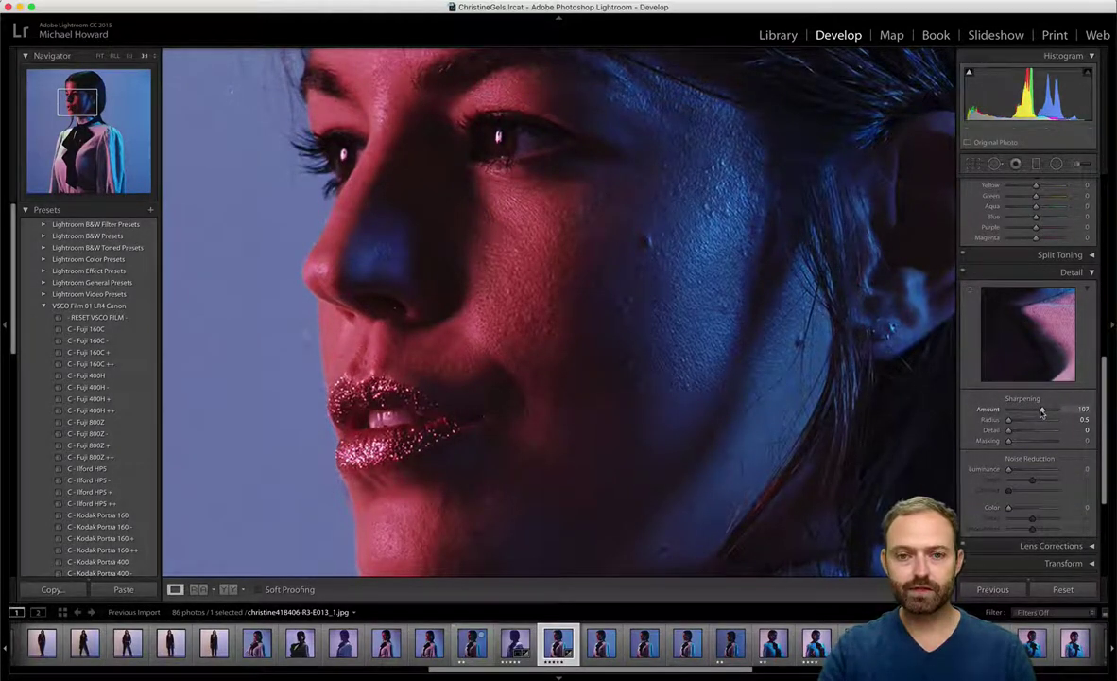
drag(1041, 413, 1018, 421)
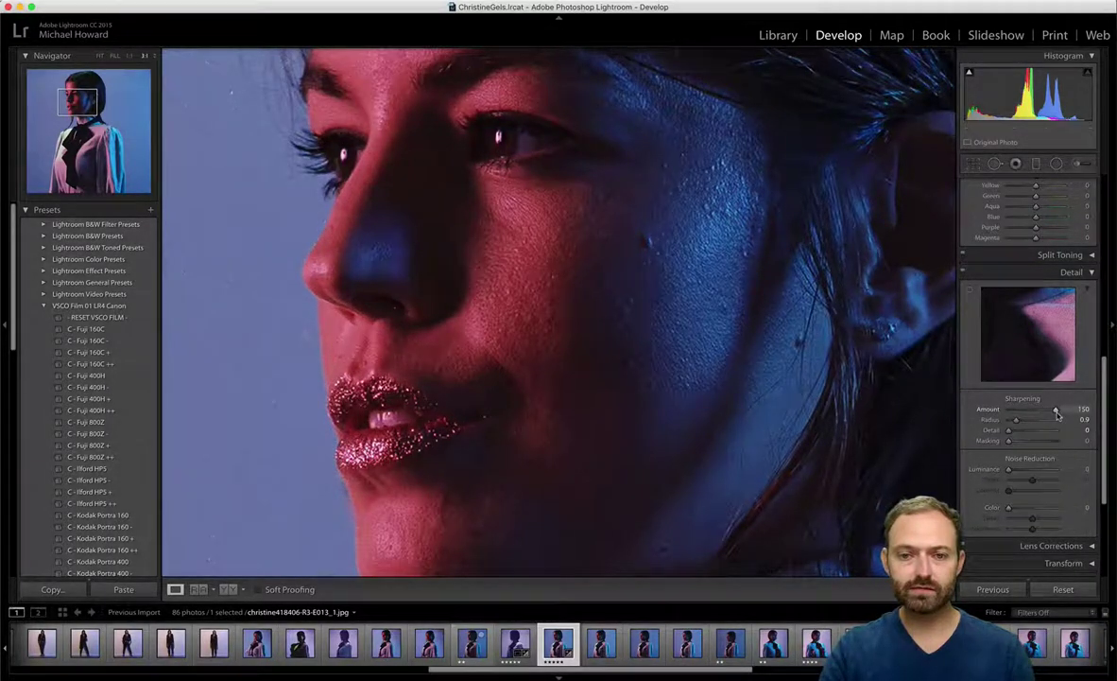
mouse_move(1056, 413)
mouse_down()
mouse_move(1013, 416)
mouse_move(1057, 412)
mouse_up()
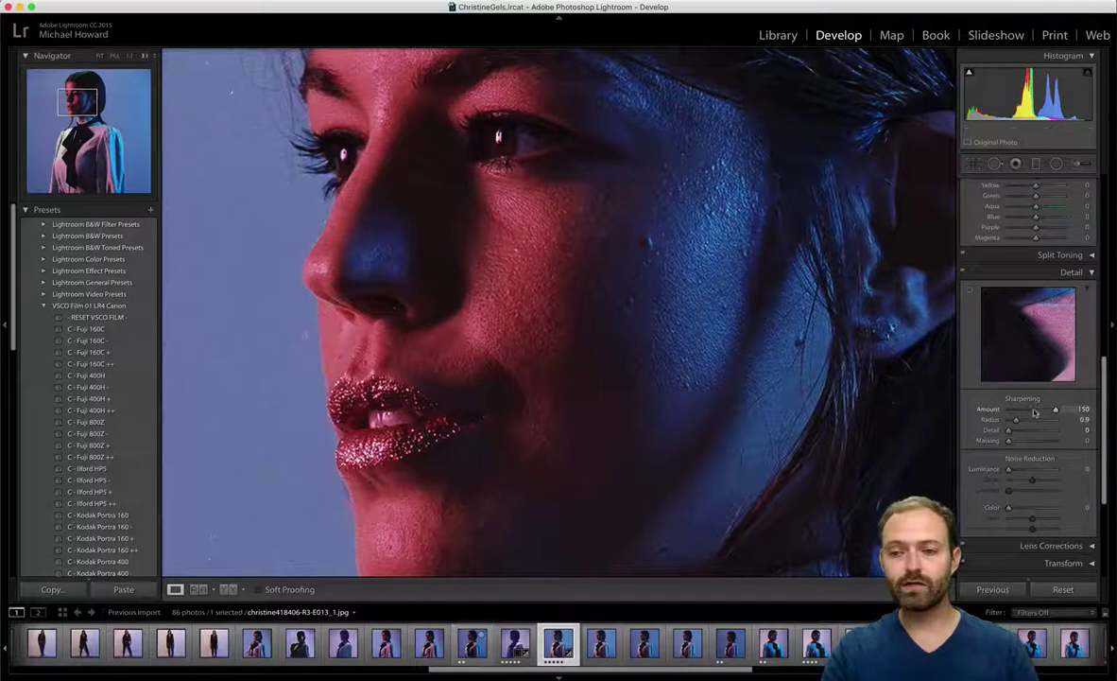
Compare sharpening Amounts of 38, 48 and 150 on the face, and set the Amount to 52.
drag(1033, 412, 1020, 411)
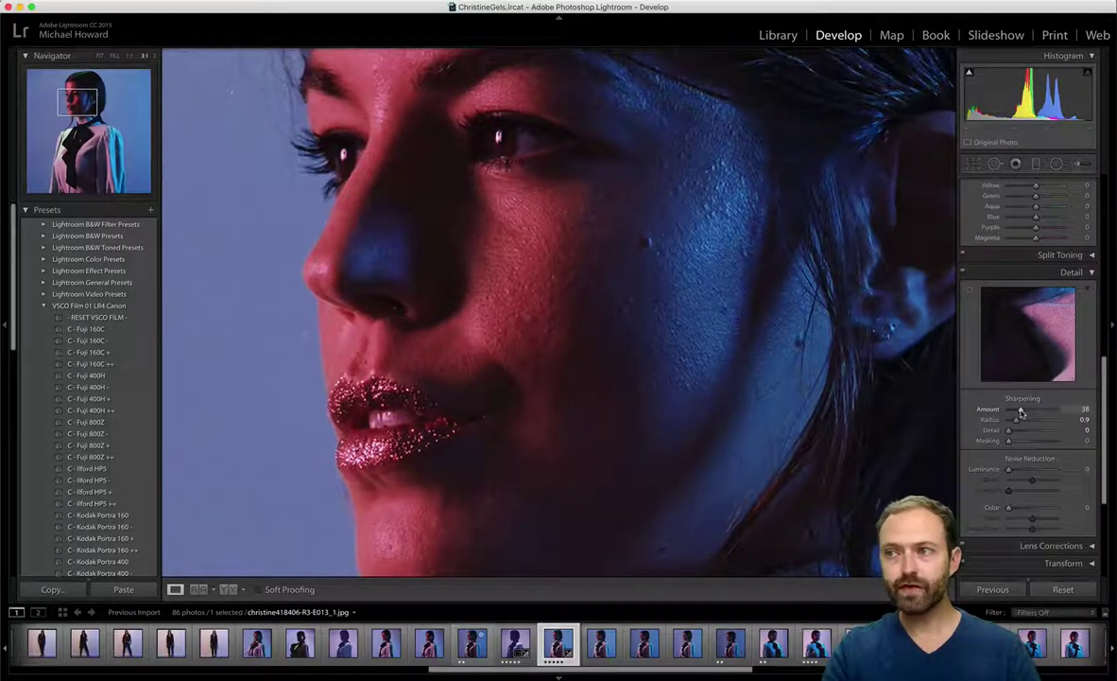
drag(1021, 411, 1025, 414)
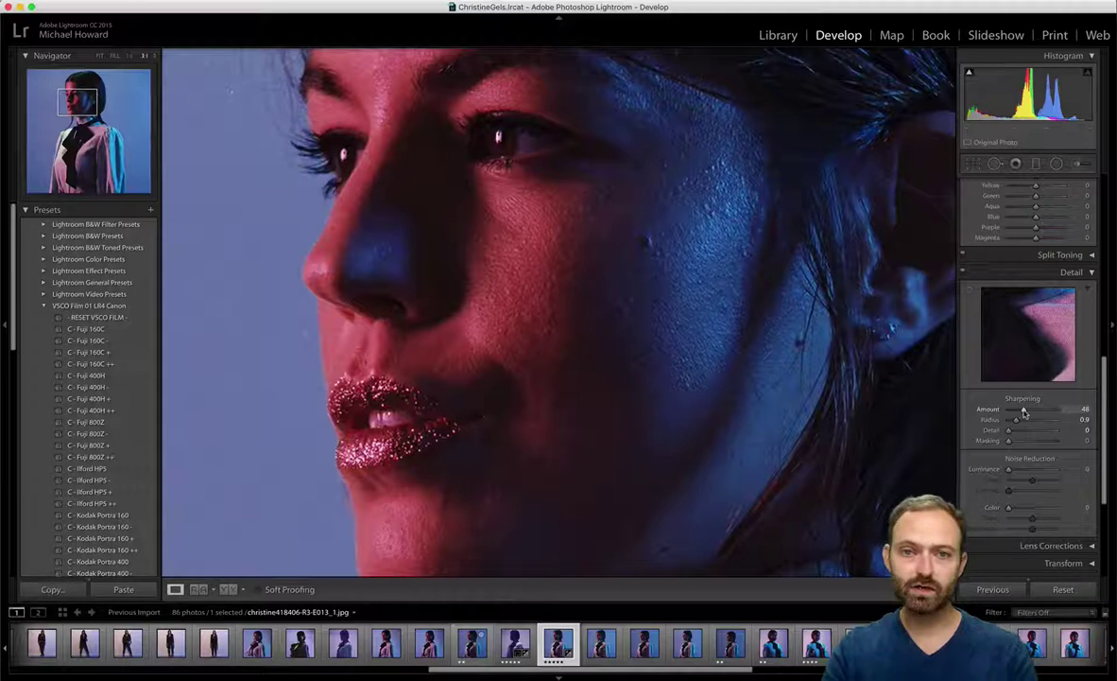
drag(1022, 412, 1081, 410)
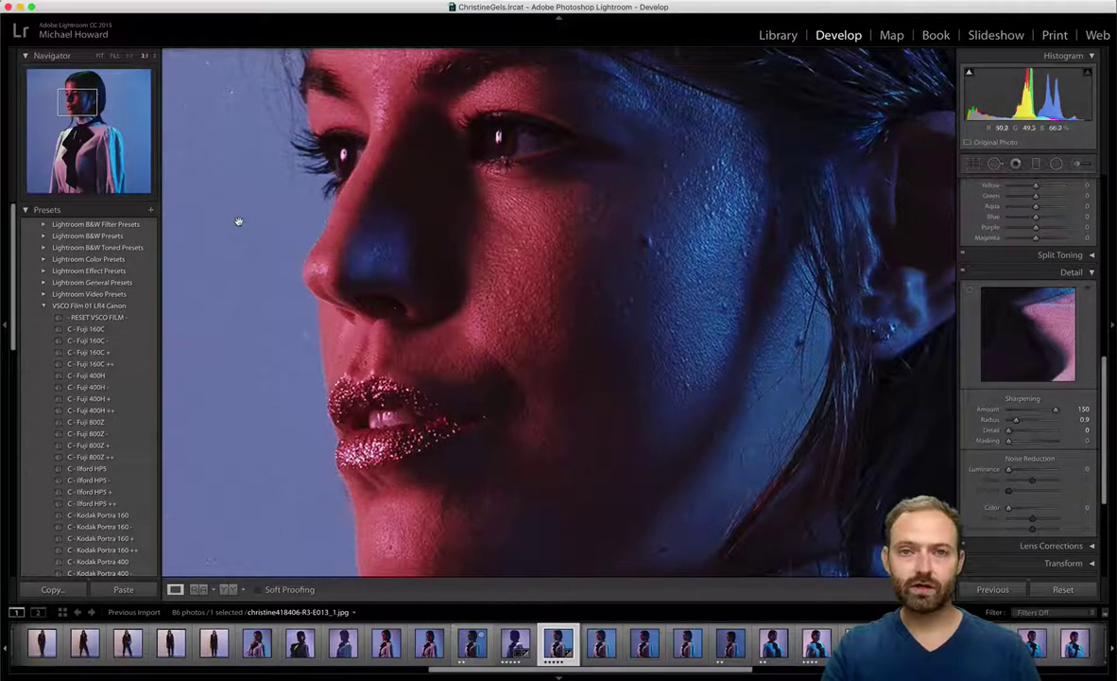
click(1033, 410)
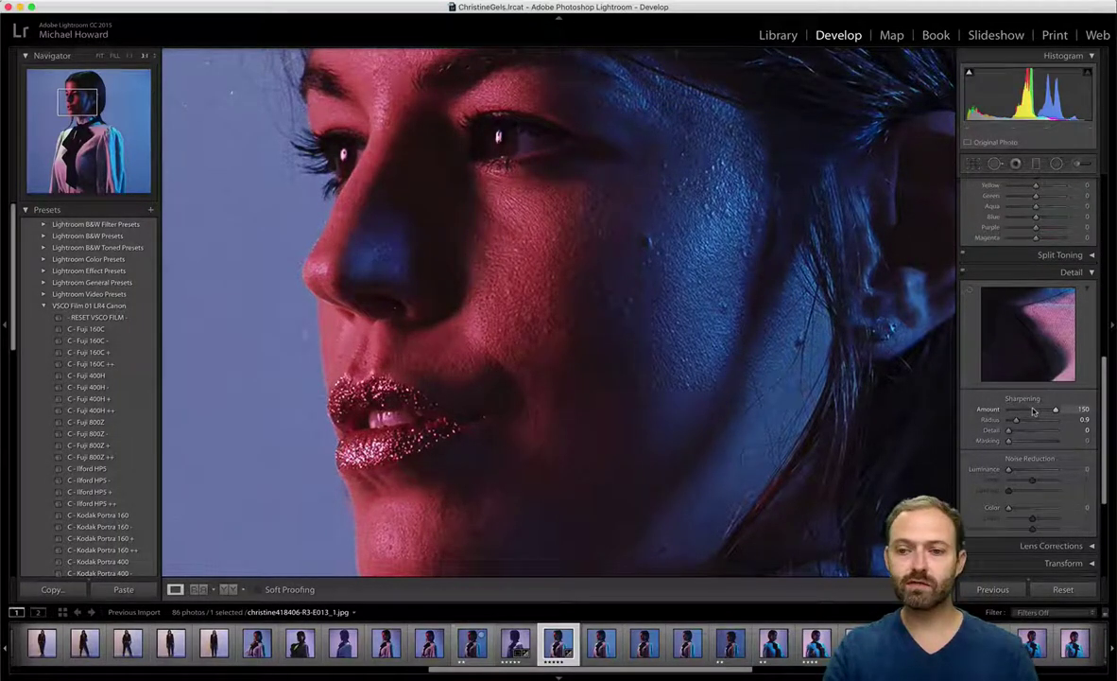
drag(1033, 409, 1023, 410)
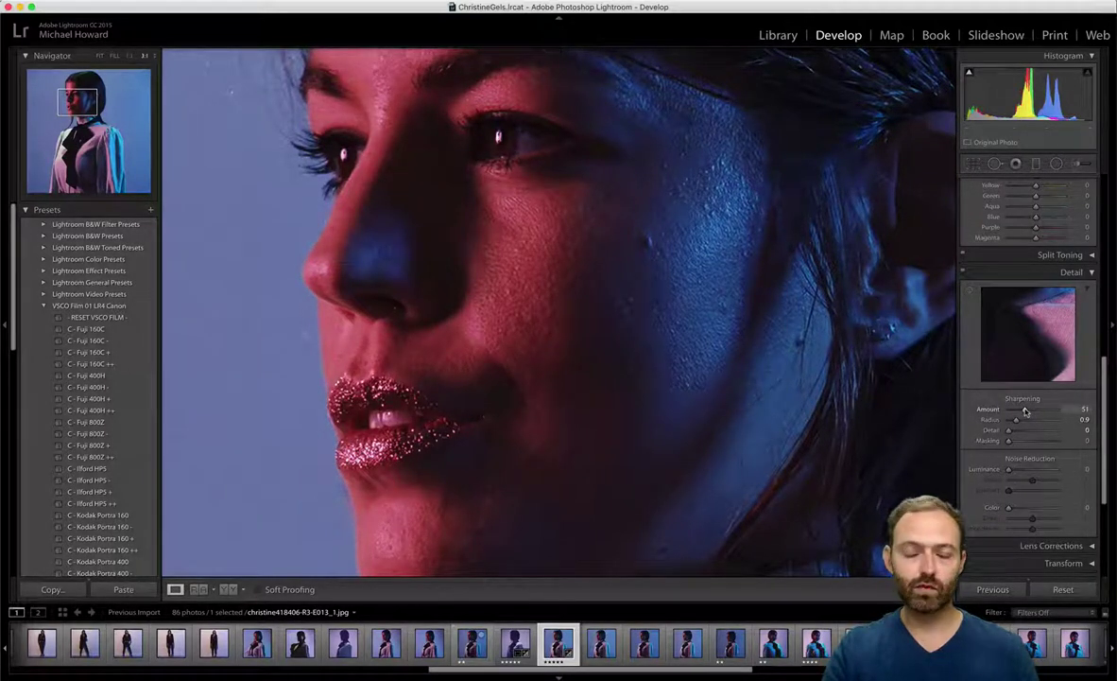
drag(1025, 410, 1027, 410)
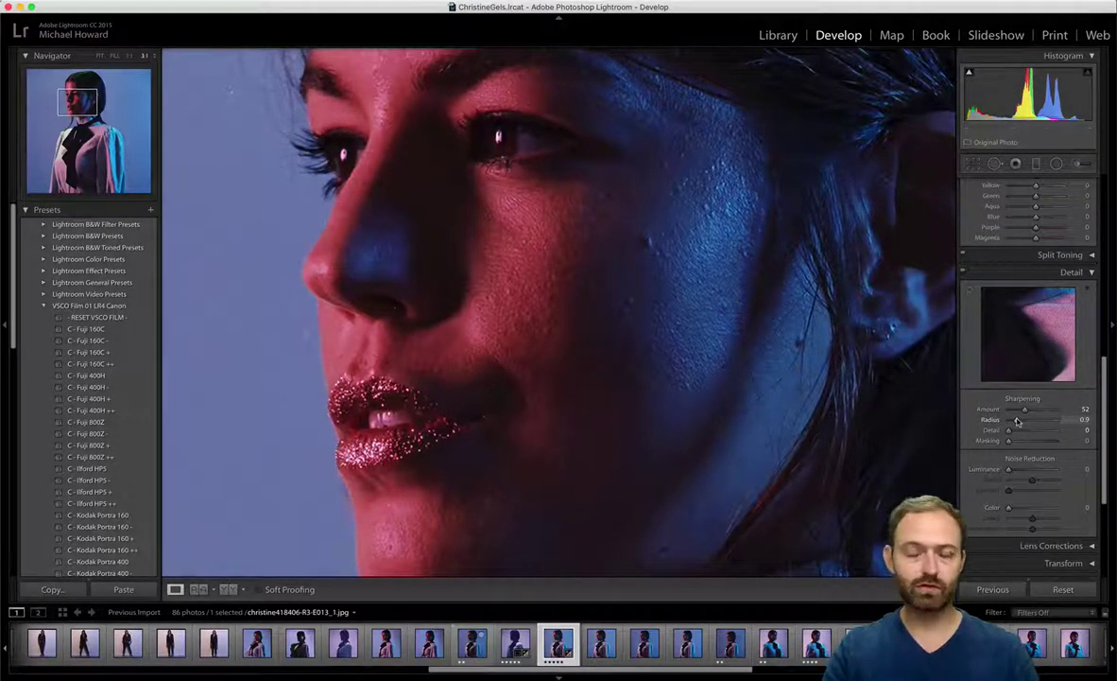
Compare sharpening Radius values of 3.0 and 0.5, and set the Radius to 1.1 with an Amount of 55.
drag(1018, 420, 1064, 412)
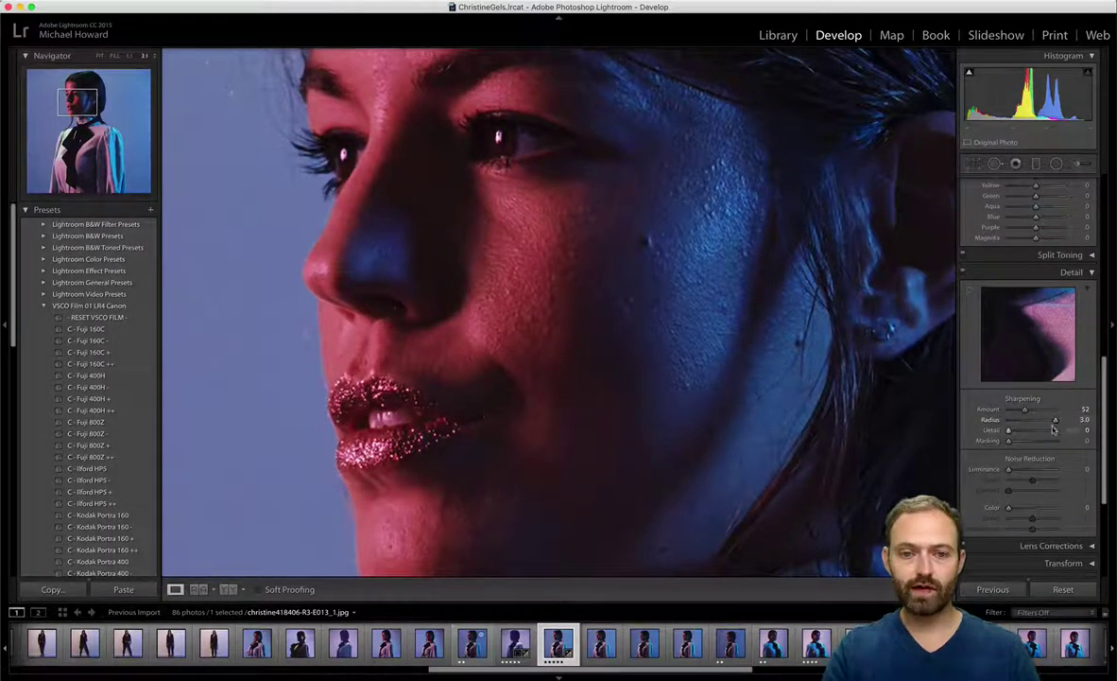
drag(1025, 408, 1003, 421)
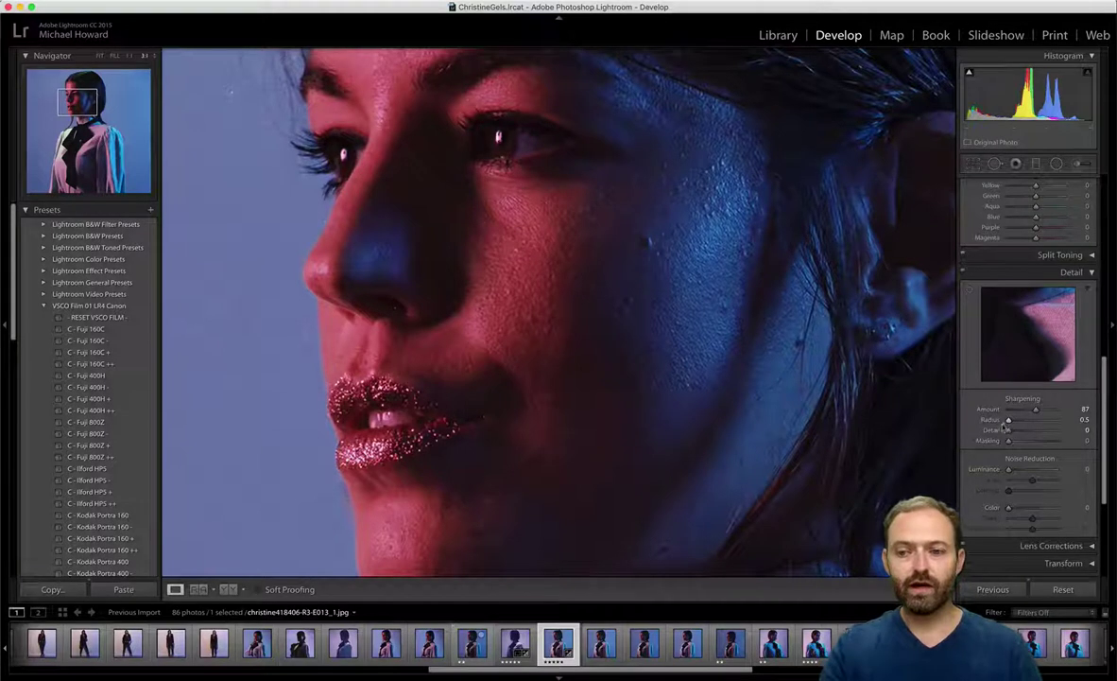
mouse_move(1013, 422)
mouse_down()
mouse_move(1040, 423)
mouse_move(1025, 426)
mouse_up()
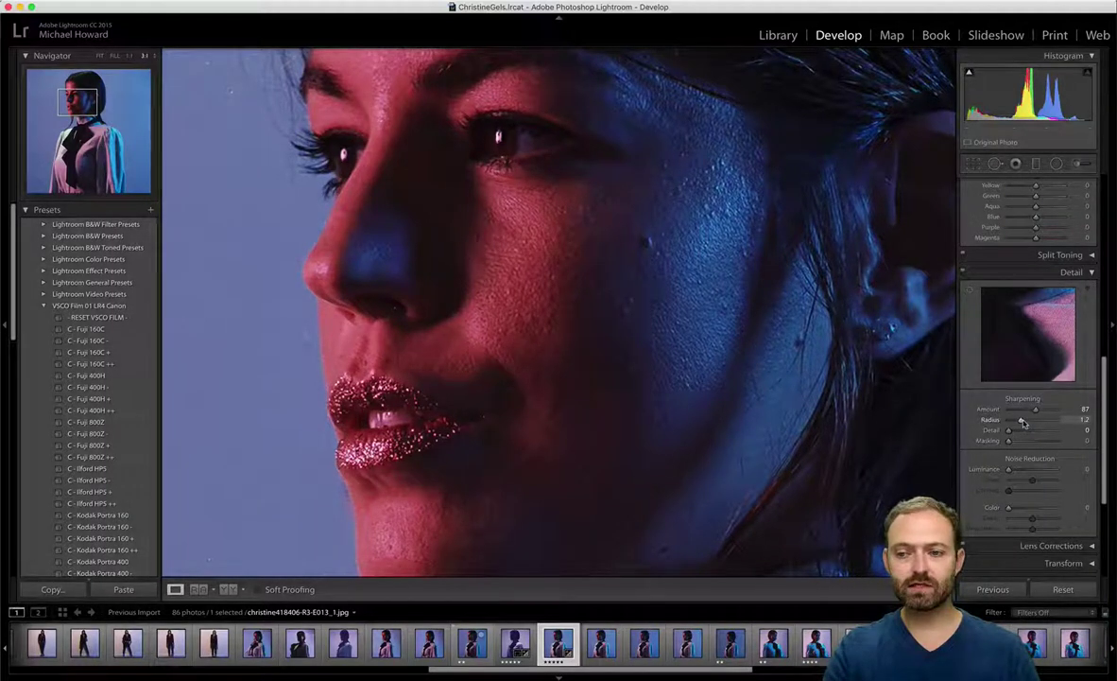
drag(1036, 408, 1026, 409)
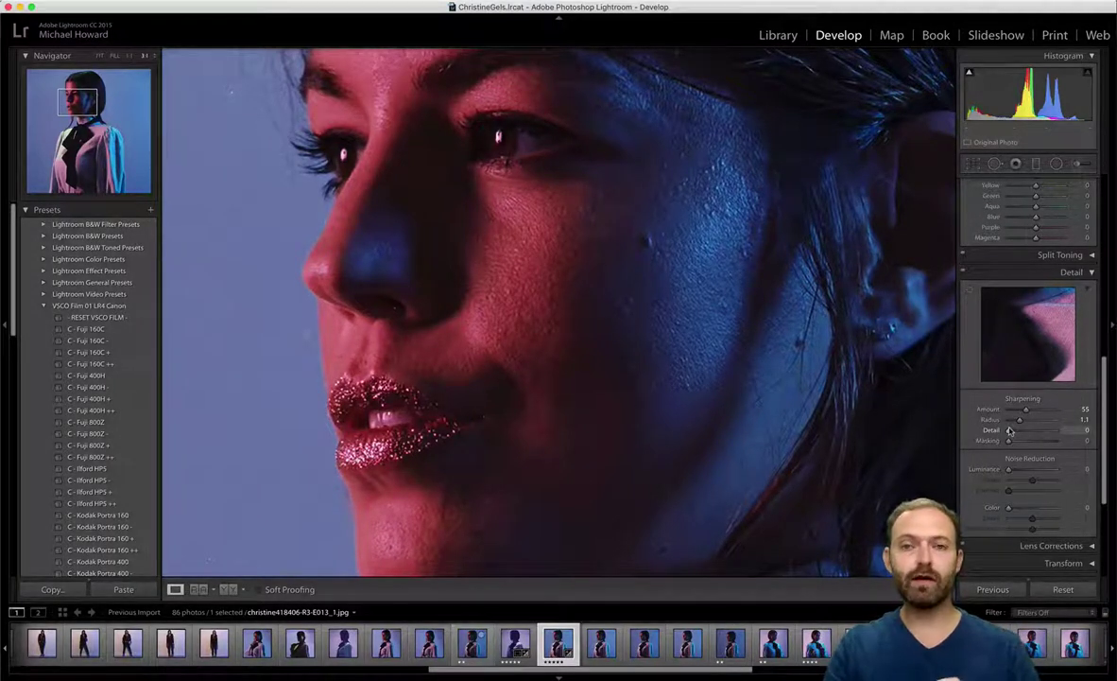
Compare sharpening Detail values of 9, 100 and 29 on the skin and background, and set Detail to 42.
drag(1009, 430, 1013, 430)
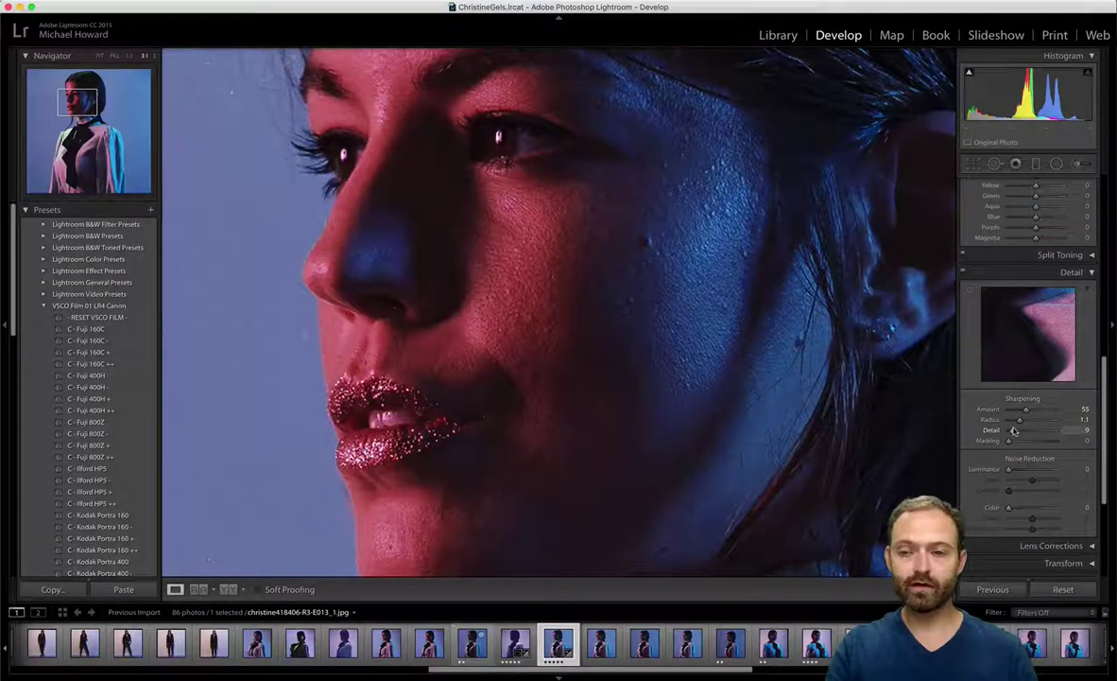
drag(1013, 430, 1091, 430)
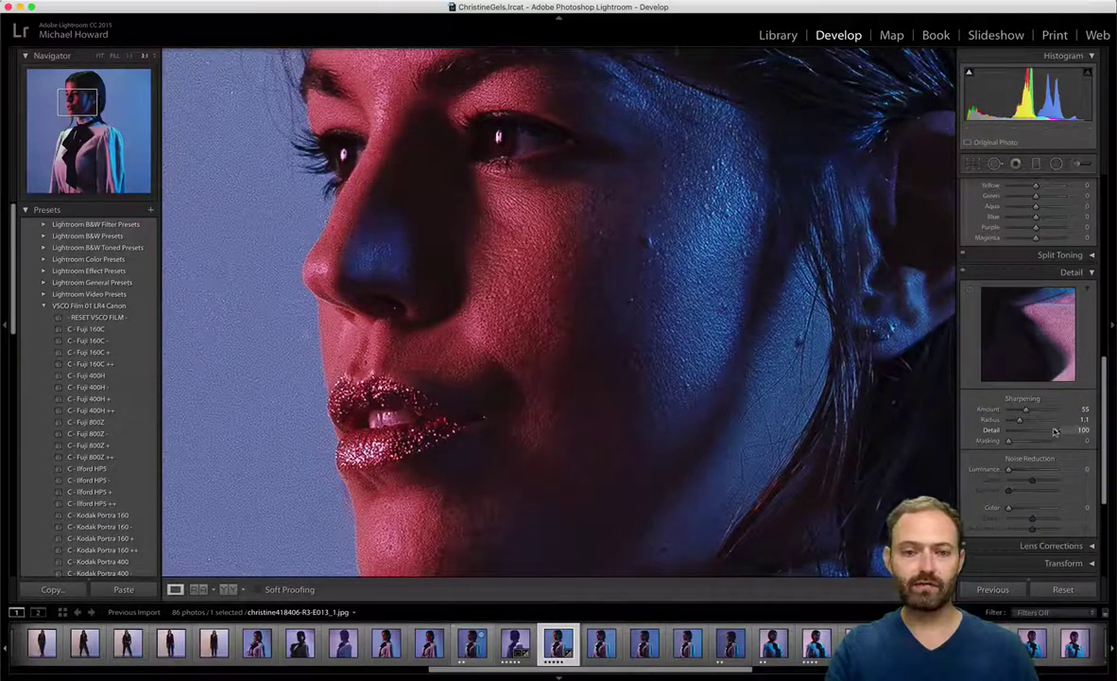
drag(1055, 432, 1017, 433)
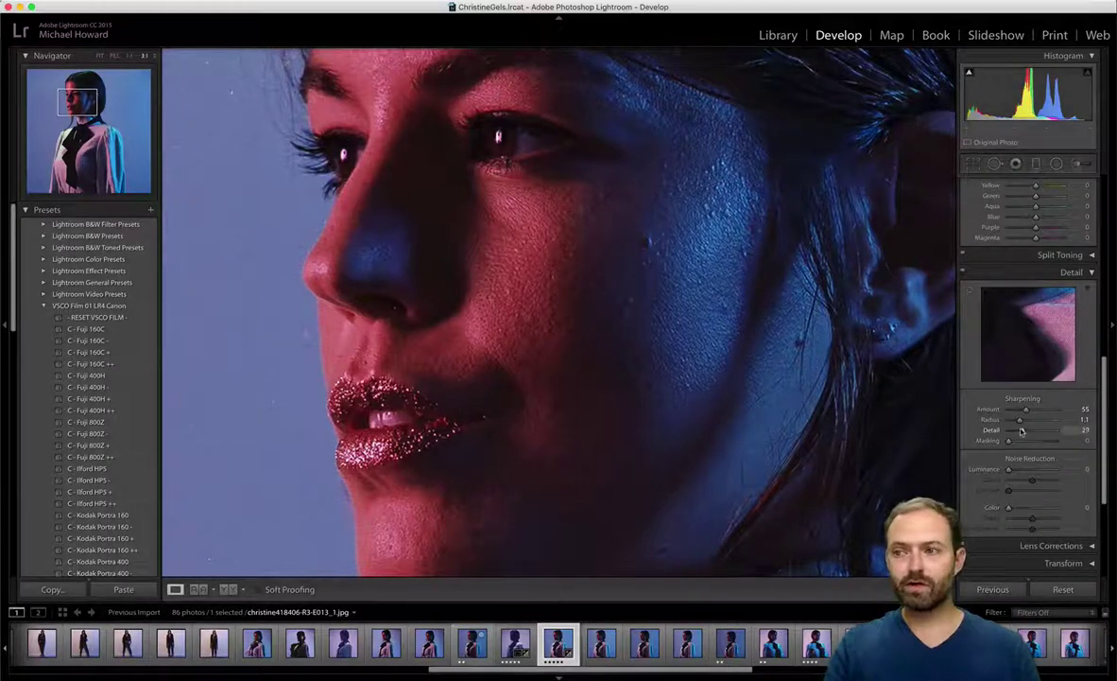
drag(1021, 431, 1027, 431)
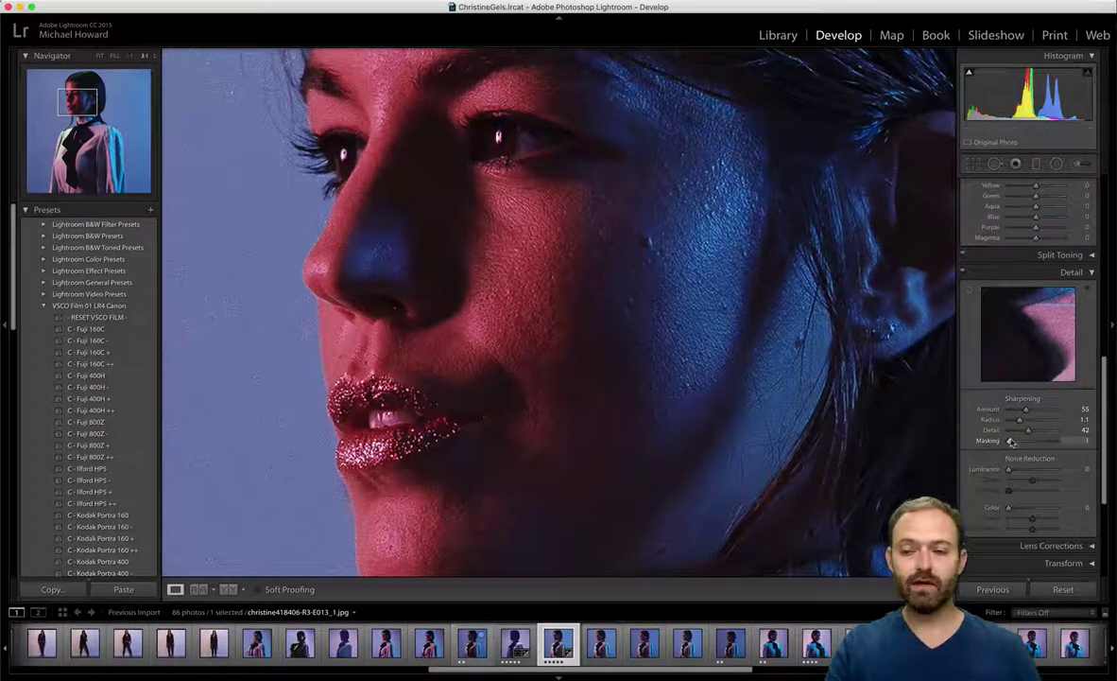
Compare sharpening Masking at 90, 0 and 100 around the face and background, and set Masking to 62.
drag(1009, 441, 1052, 441)
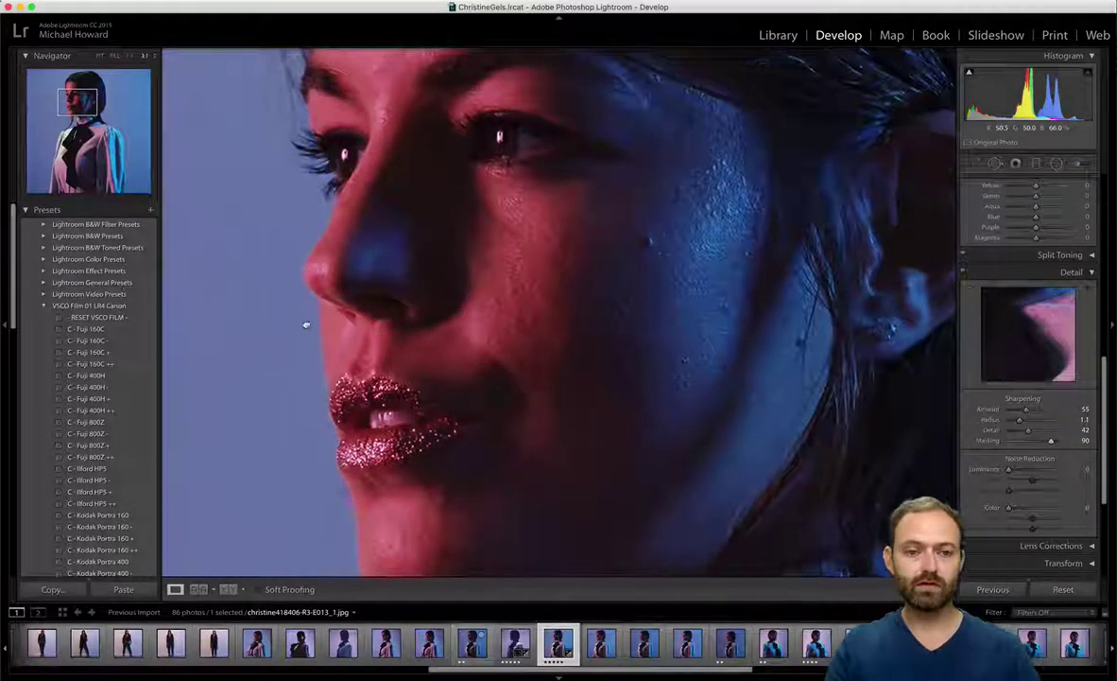
drag(291, 234, 321, 236)
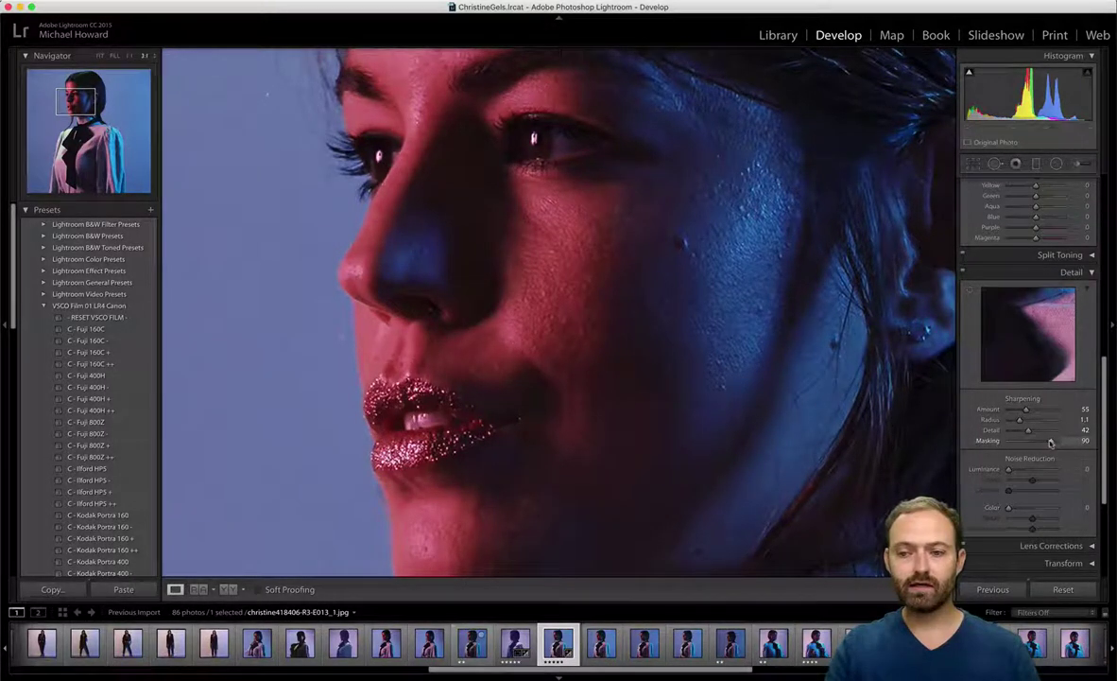
drag(1052, 442, 1008, 445)
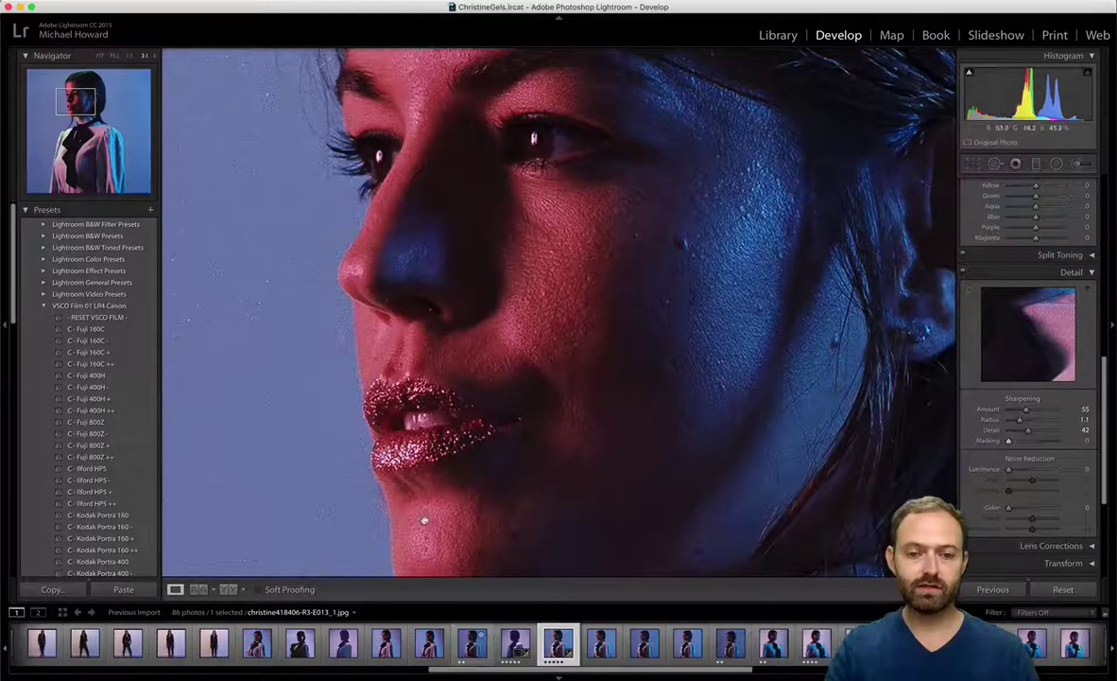
drag(457, 398, 462, 326)
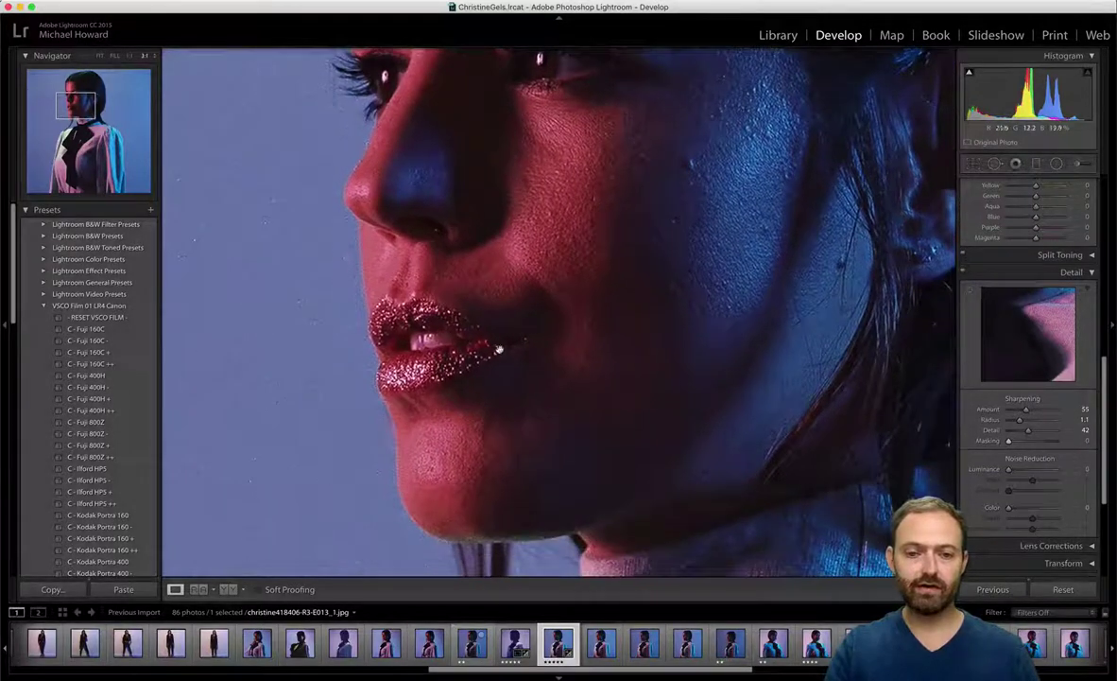
drag(535, 365, 536, 379)
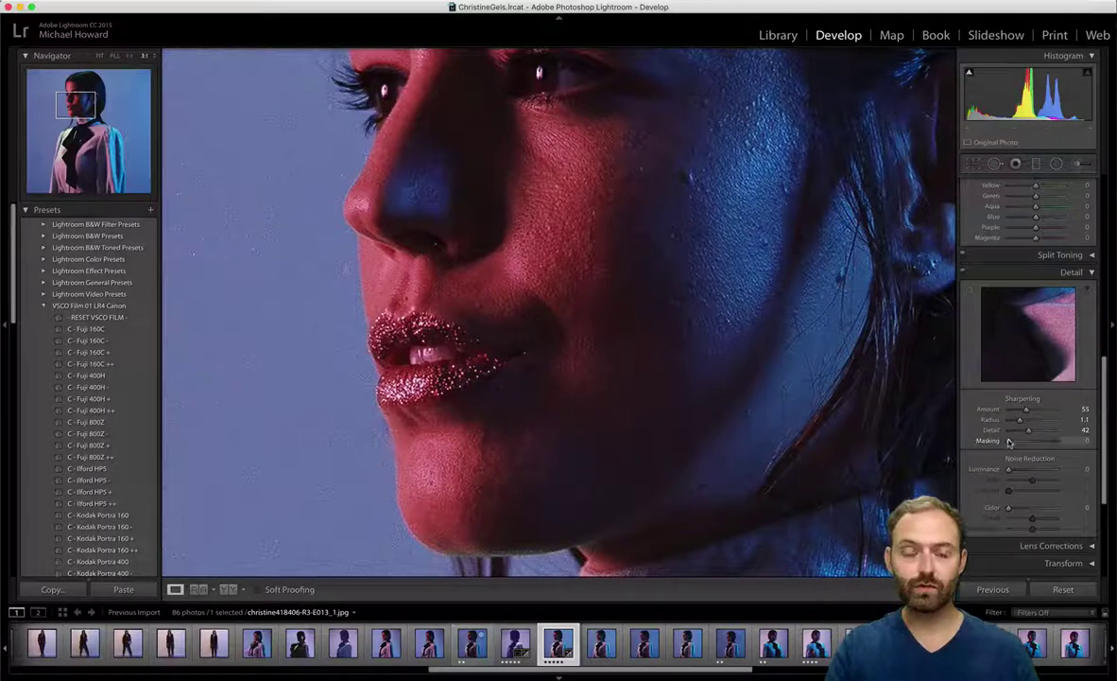
drag(1012, 441, 1060, 441)
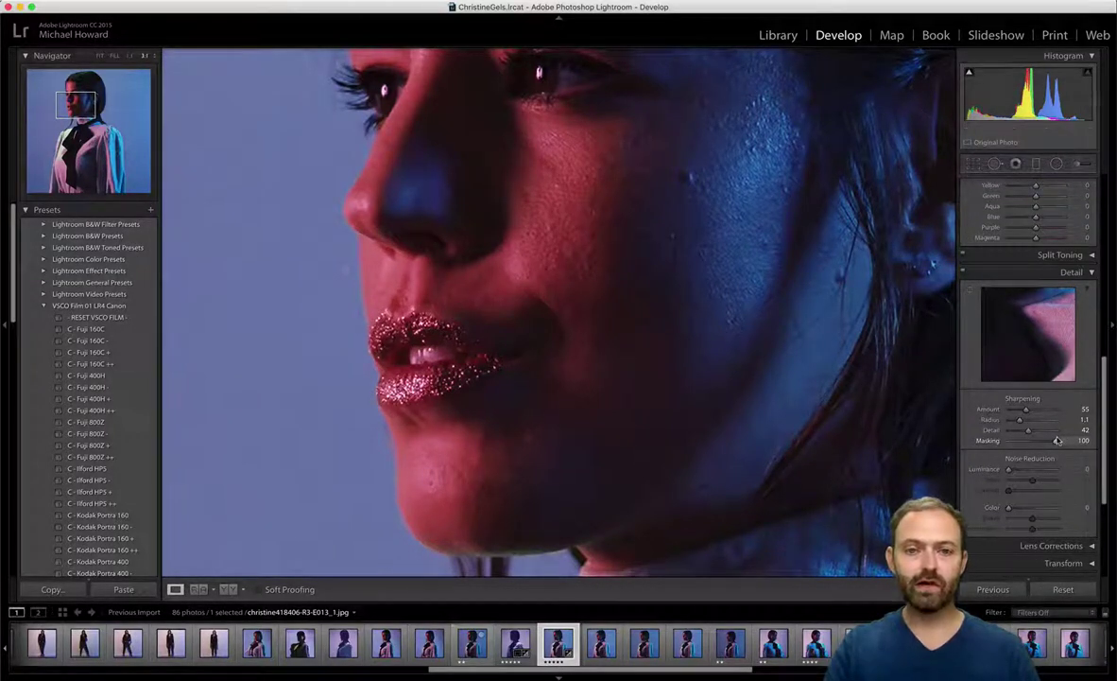
mouse_move(1057, 440)
mouse_down()
mouse_move(1005, 442)
mouse_move(1041, 443)
mouse_up()
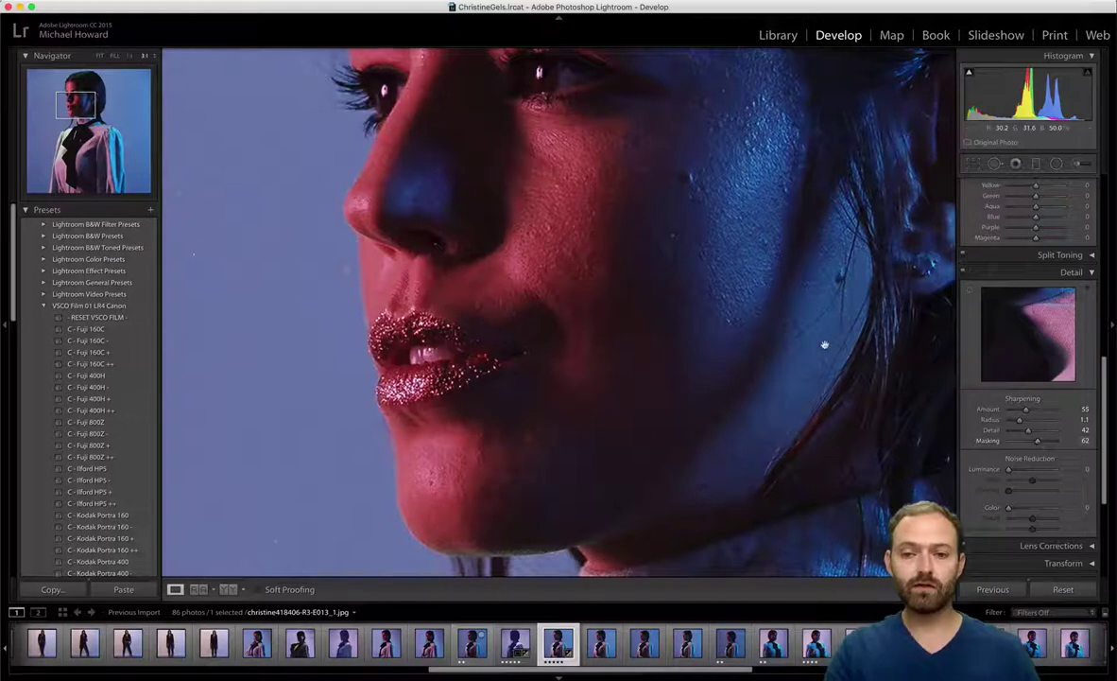
drag(636, 256, 596, 363)
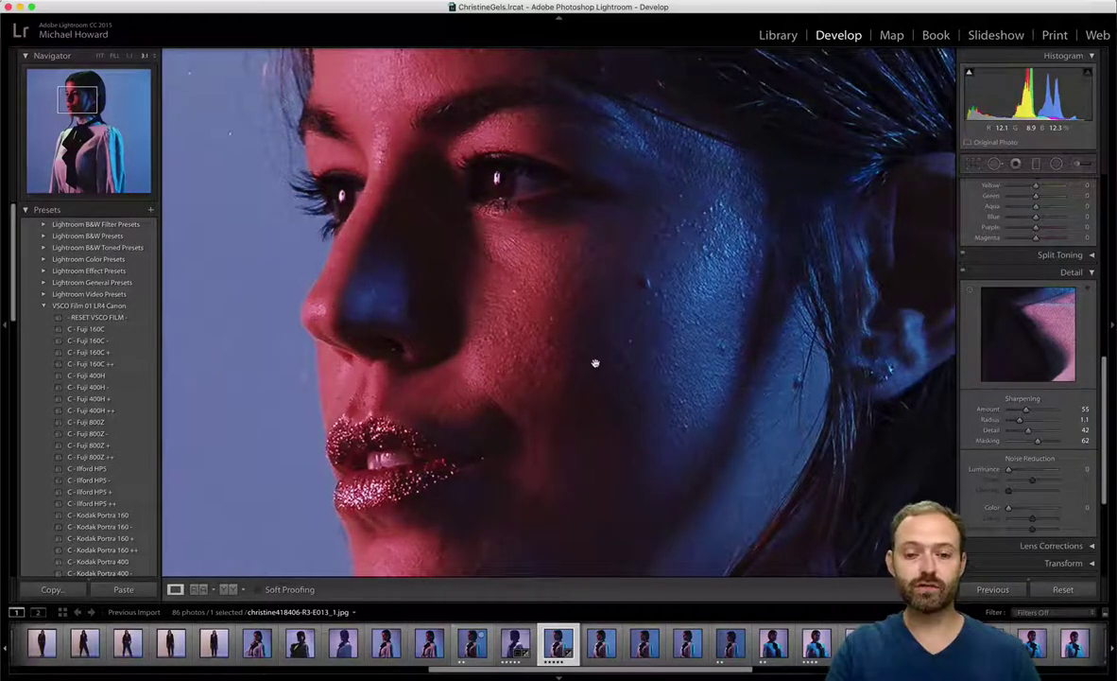
Switch to Photoshop and revert MarthaExample.jpg to its Open history state.
mouse_move(378, 675)
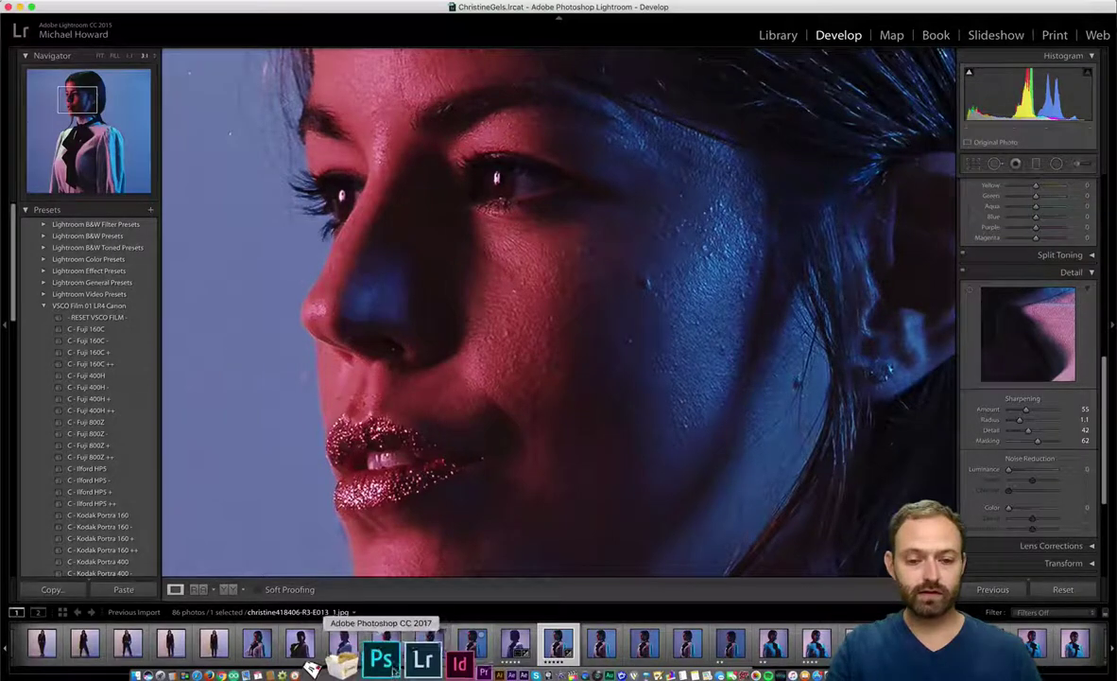
click(390, 665)
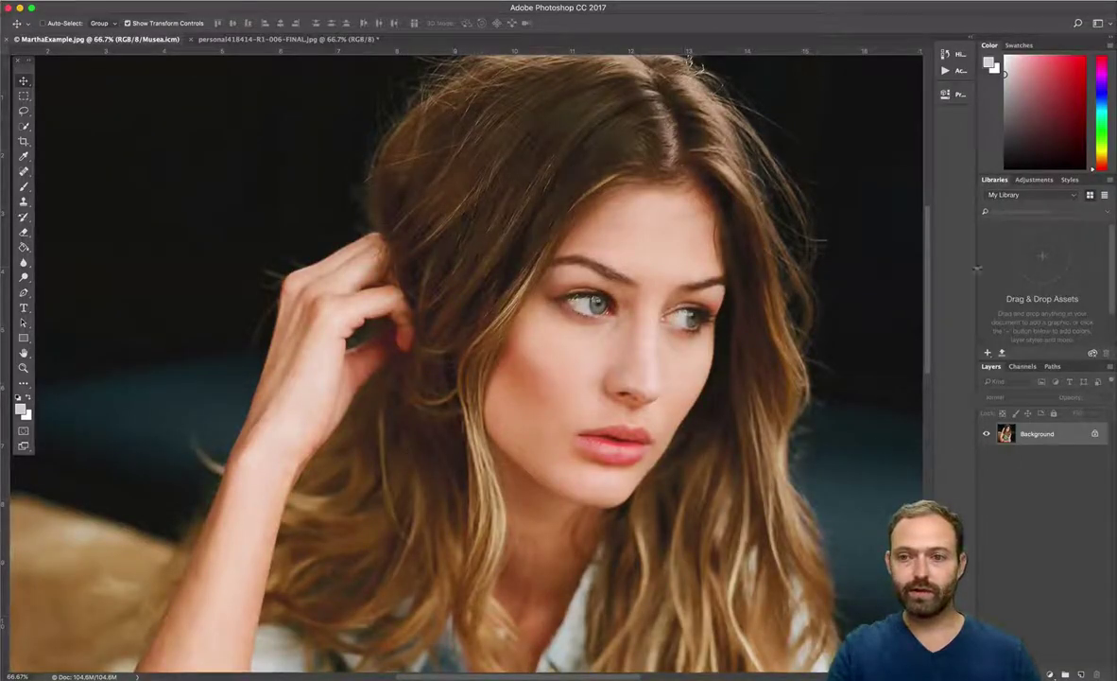
click(951, 54)
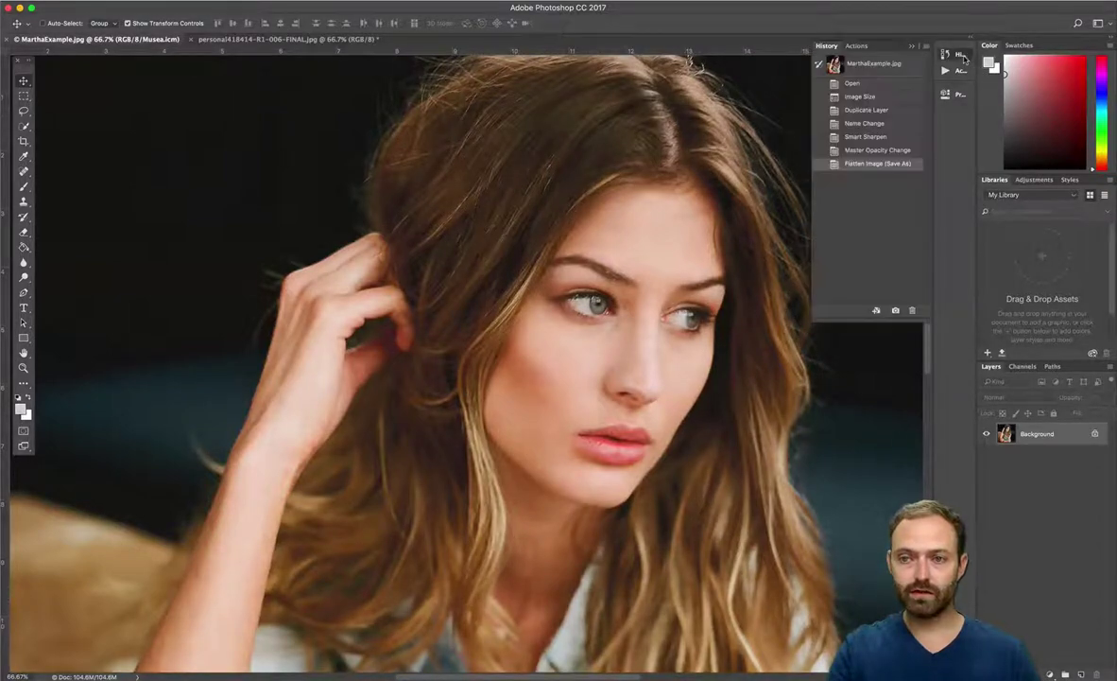
click(882, 84)
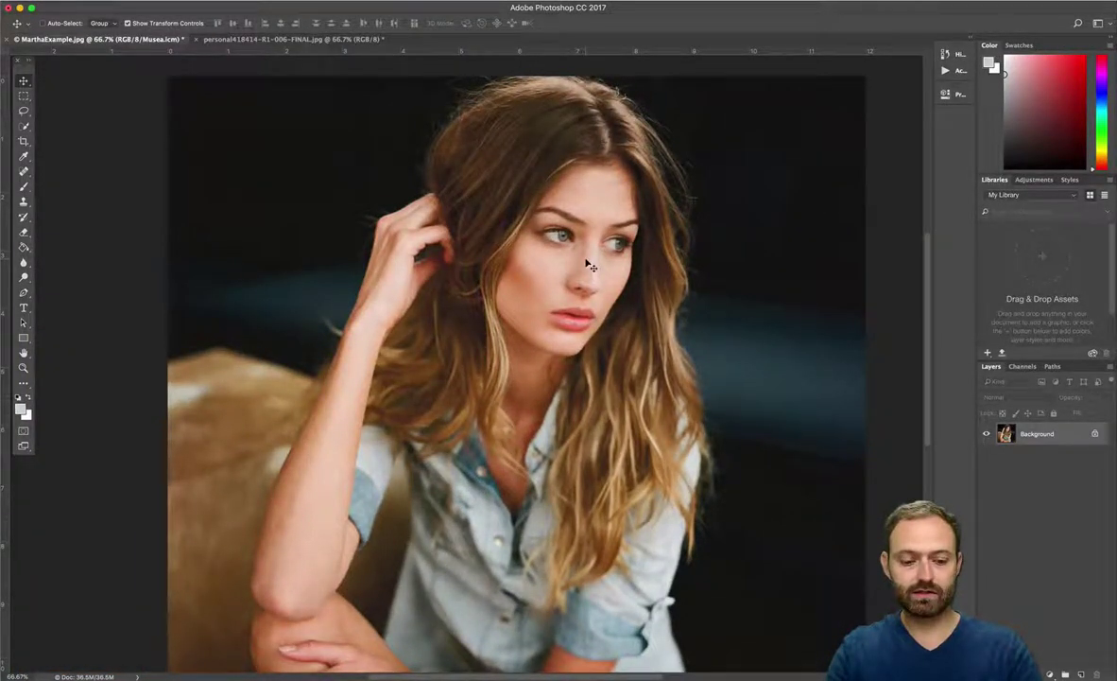
Examine the unsharpened portrait as a whole, then inspect the eyes and face at 200%.
key(z)
alt+click(538, 238)
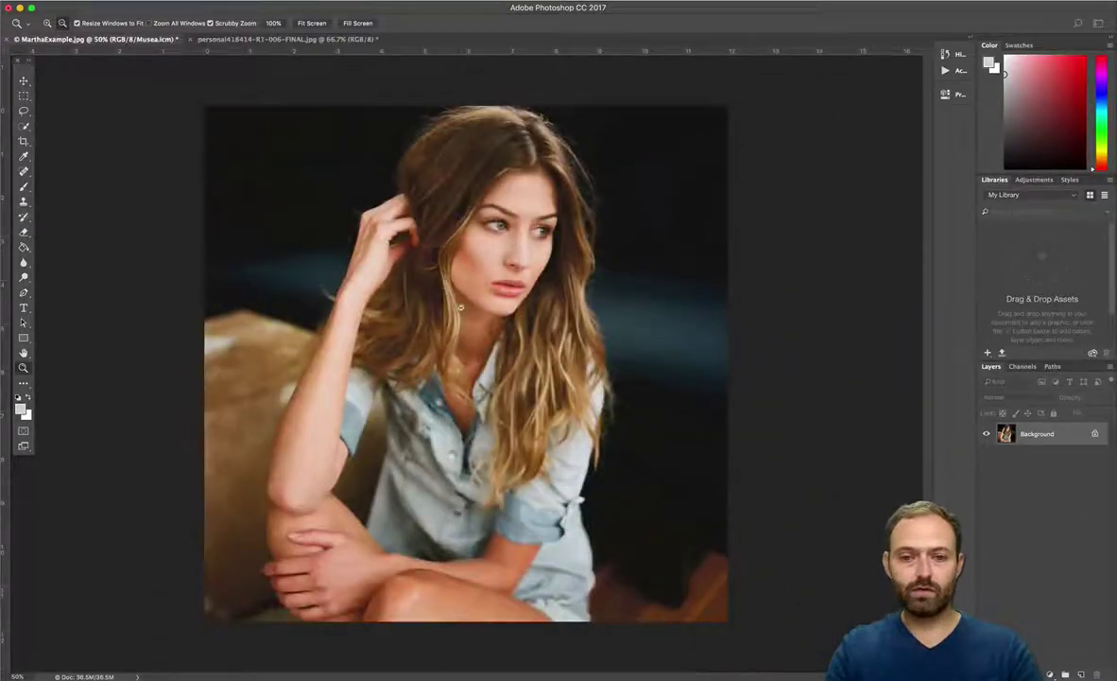
key(v)
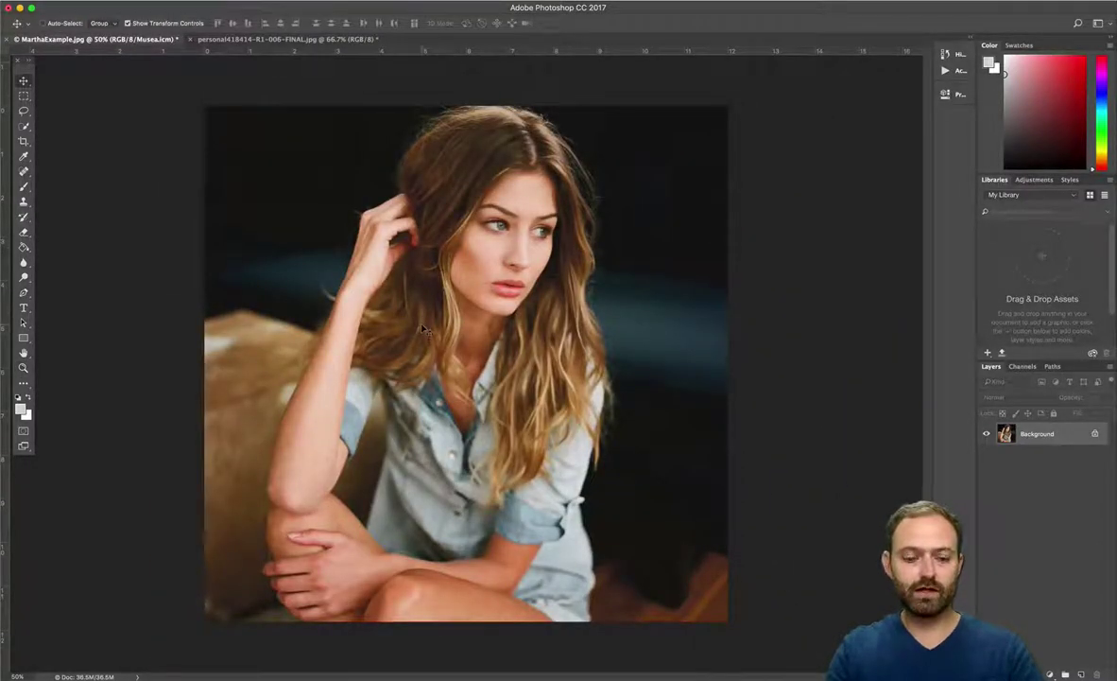
key(z)
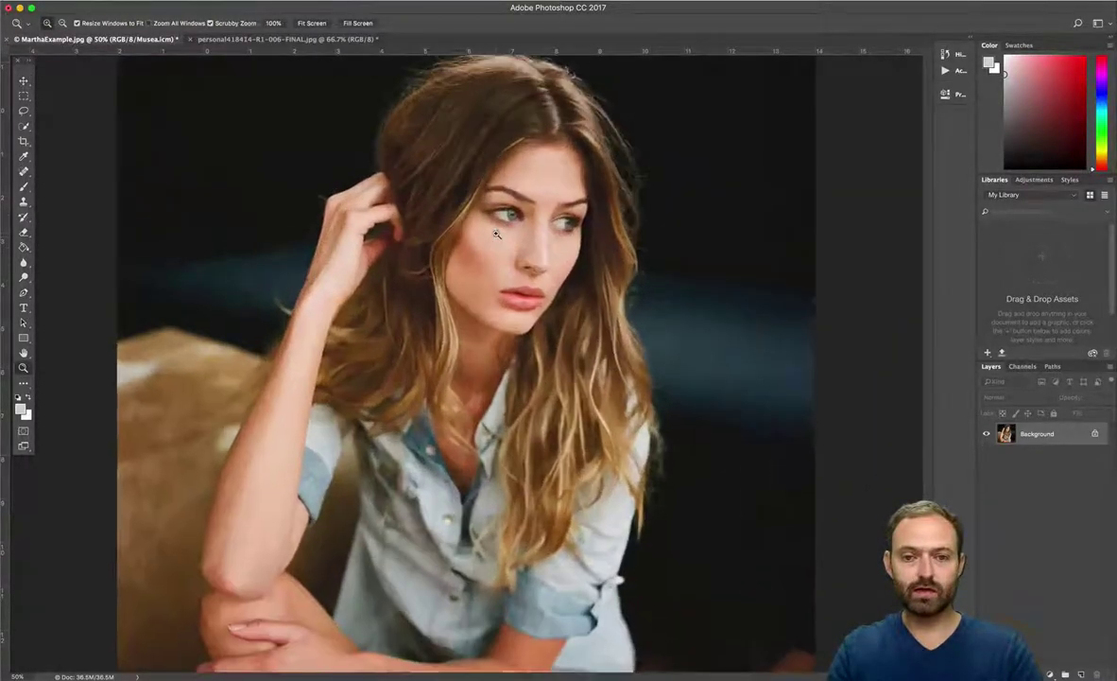
click(498, 230)
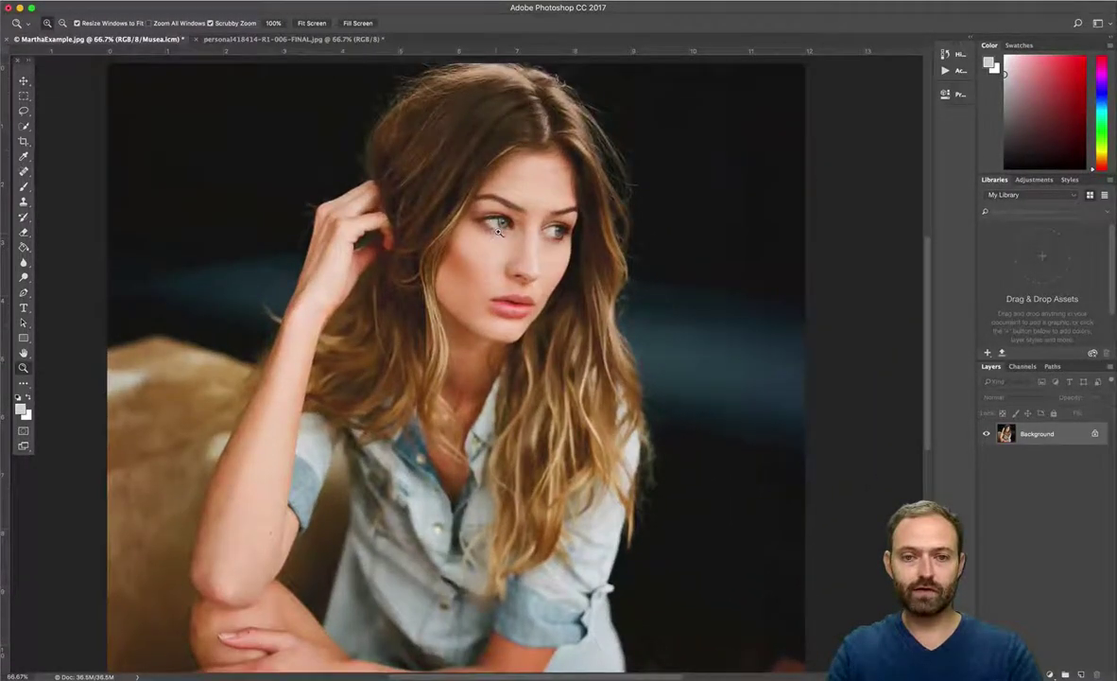
click(498, 229)
click(498, 229)
scroll(523, 262, left, 2)
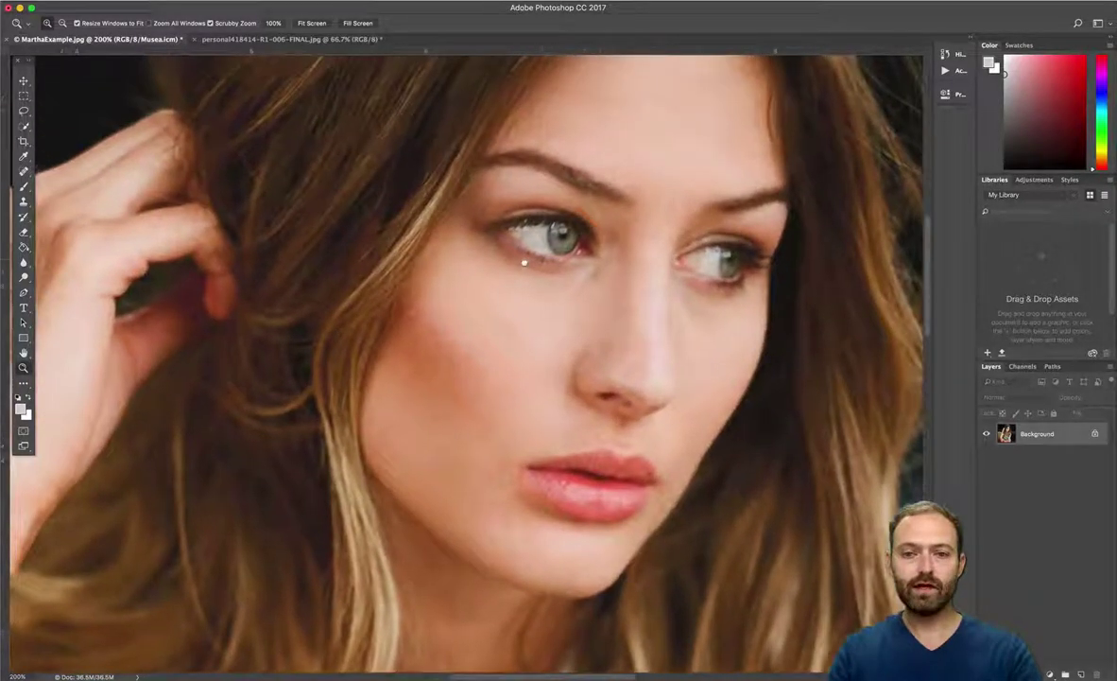
scroll(523, 263, left, 2)
scroll(524, 263, up, 1)
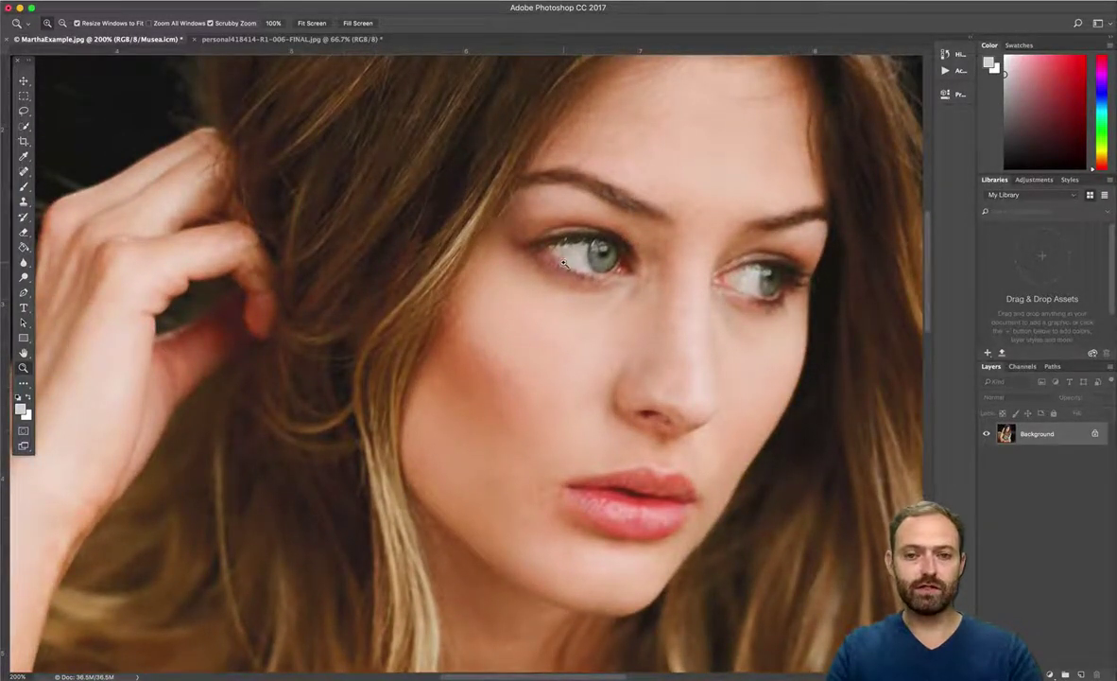
key(v)
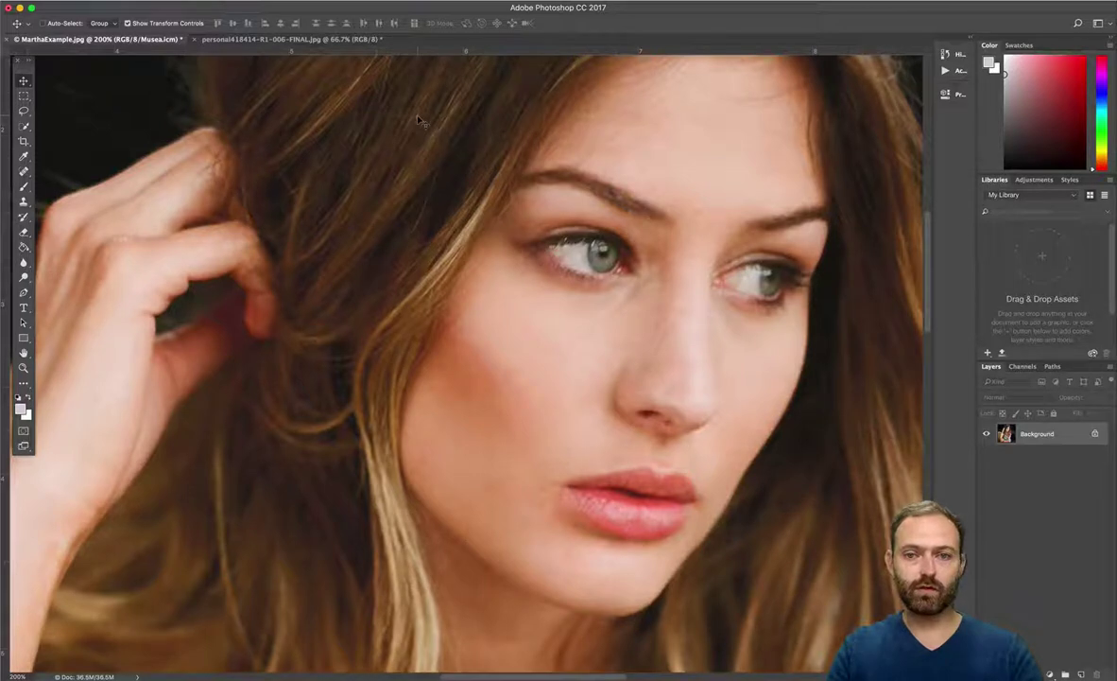
Review the available sharpening filters, from Shake Reduction to Smart Sharpen and Unsharp Mask, without applying one.
click(285, 1)
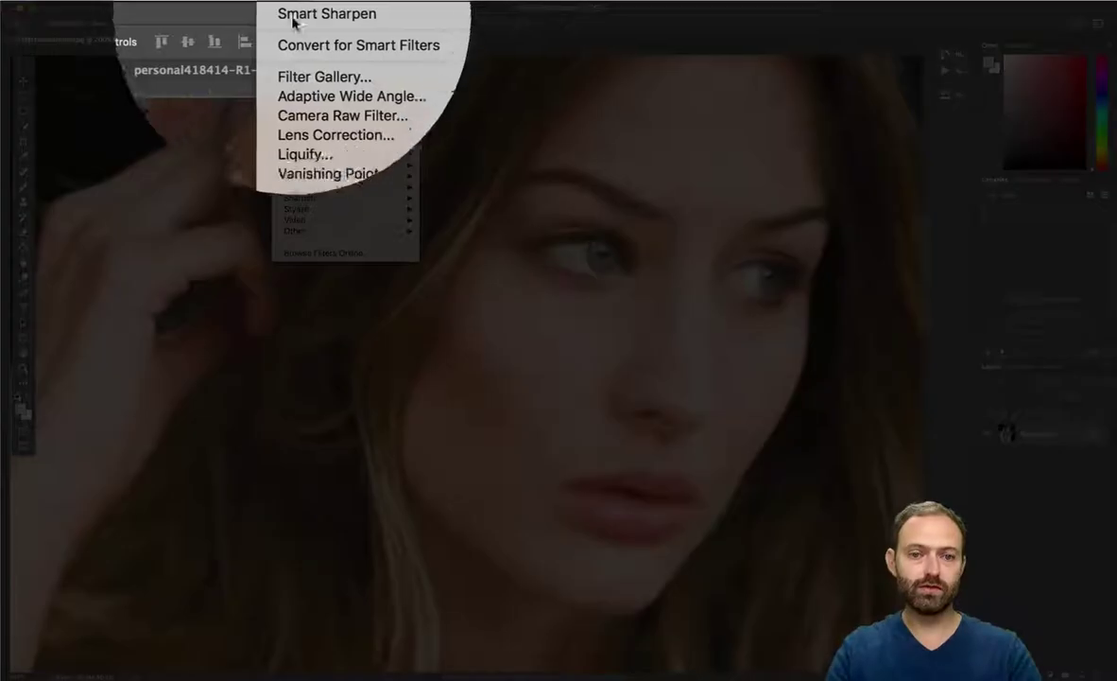
mouse_move(335, 198)
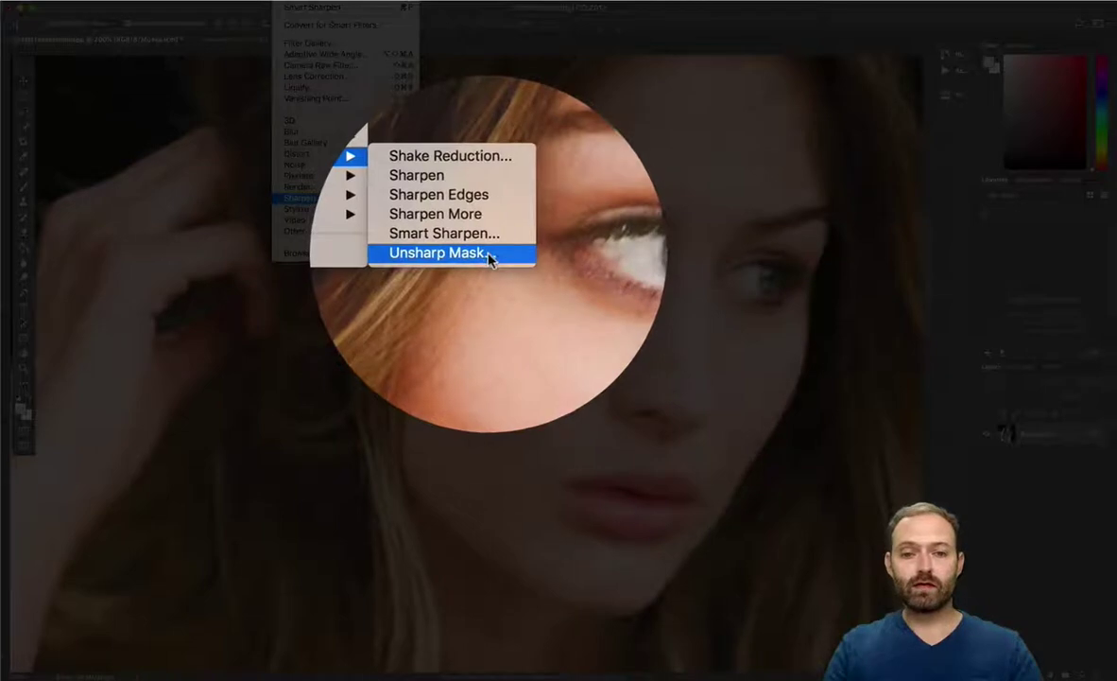
click(307, 14)
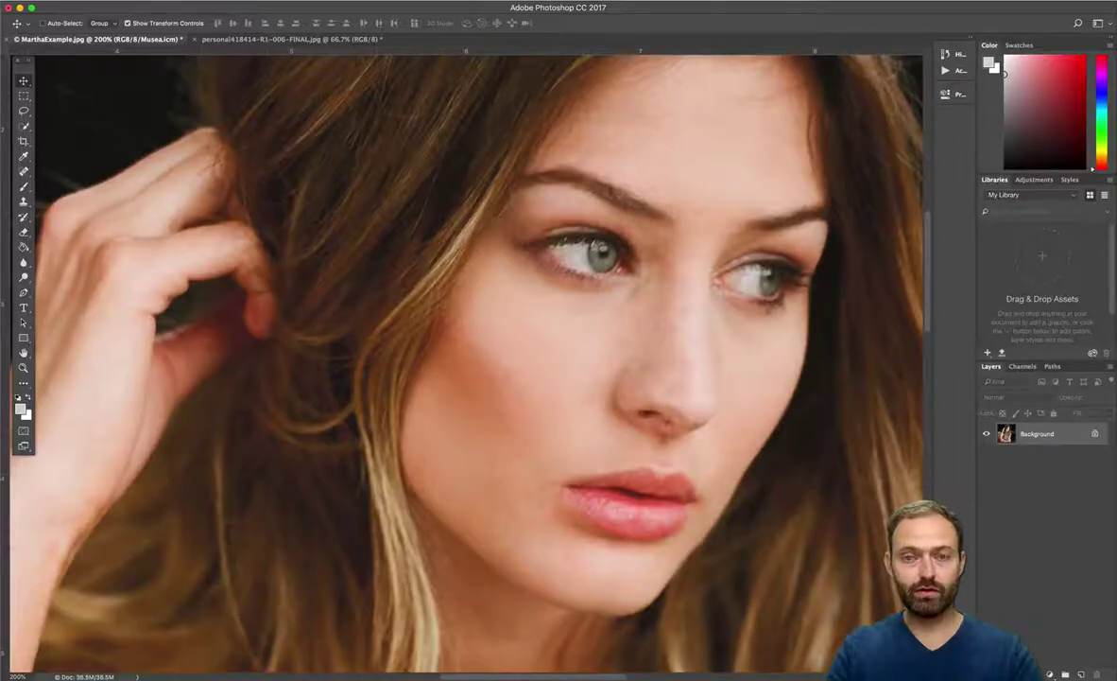
Duplicate the Background layer under the name "Sharpen".
right_click(1040, 433)
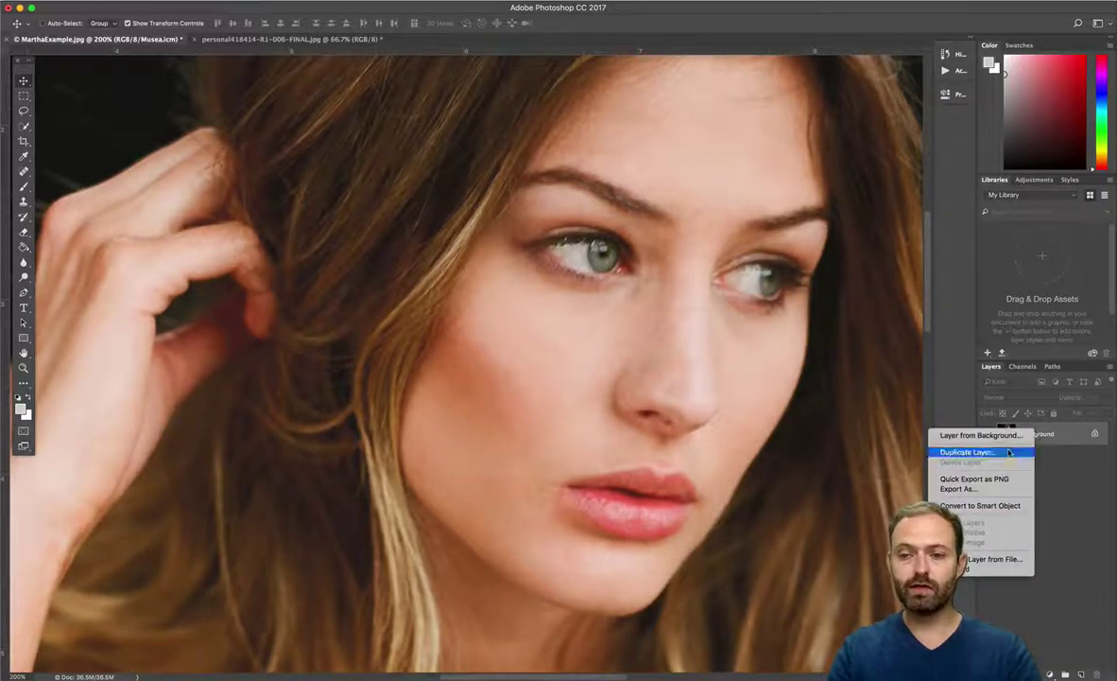
click(1008, 452)
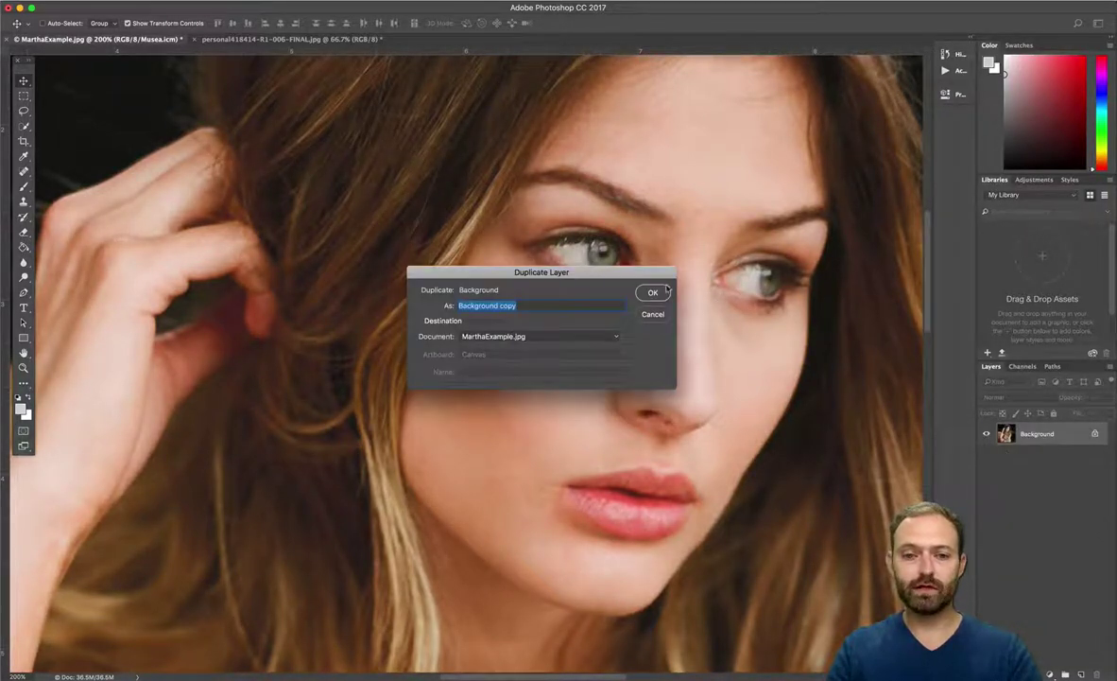
text(Sha)
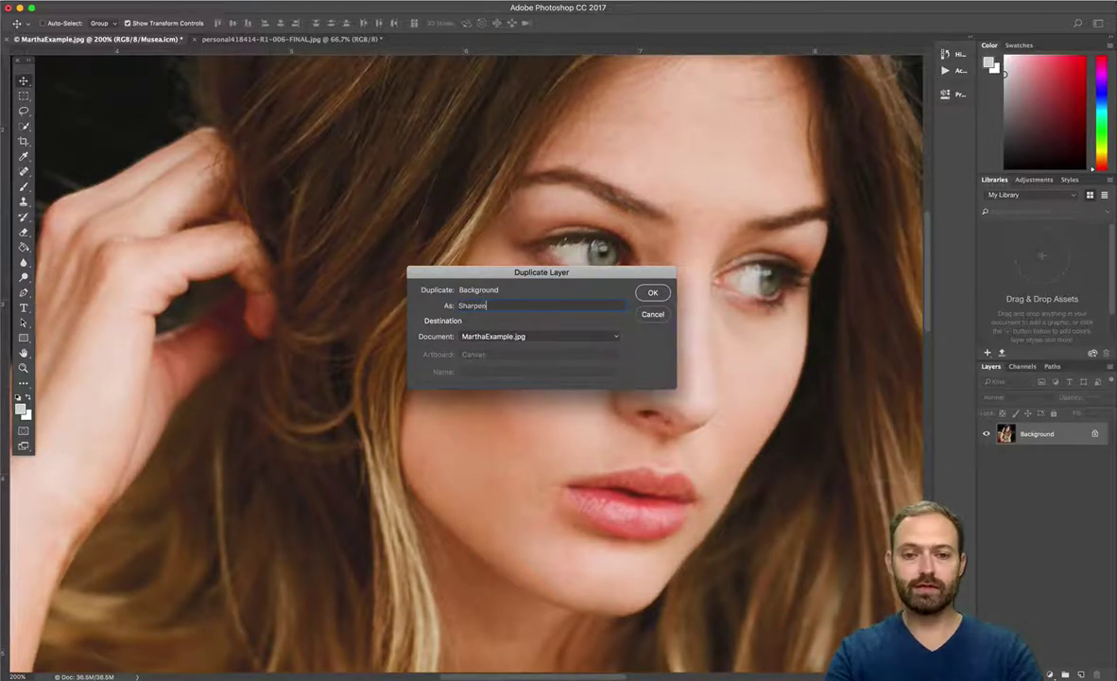
text(rpen)
key(Return)
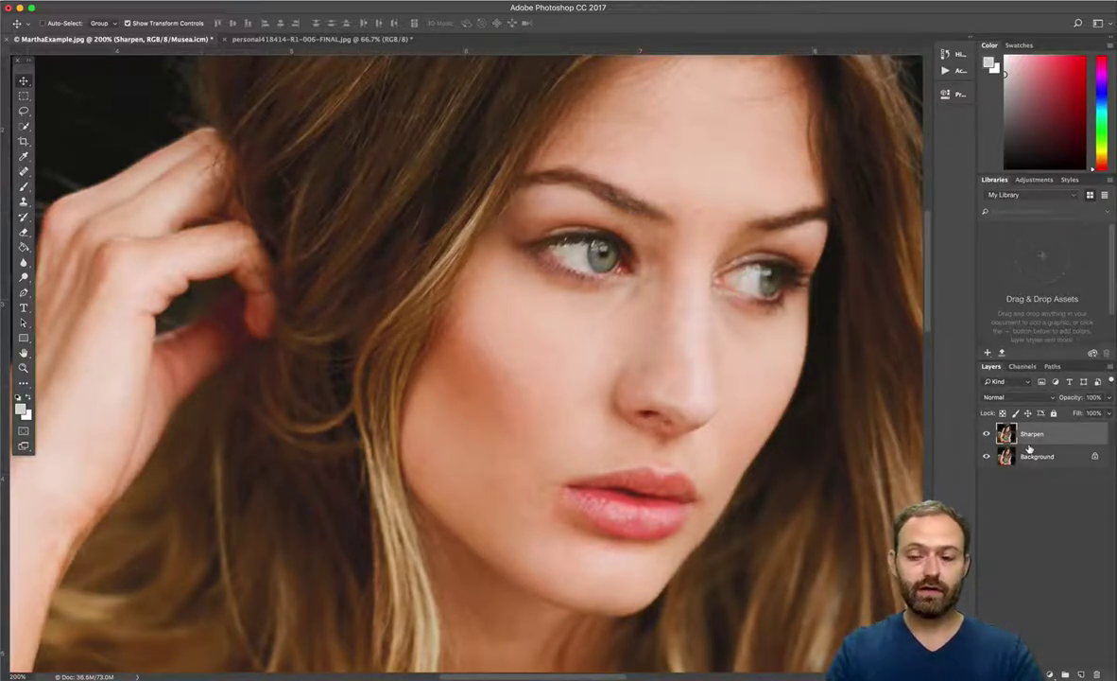
right_click(1037, 456)
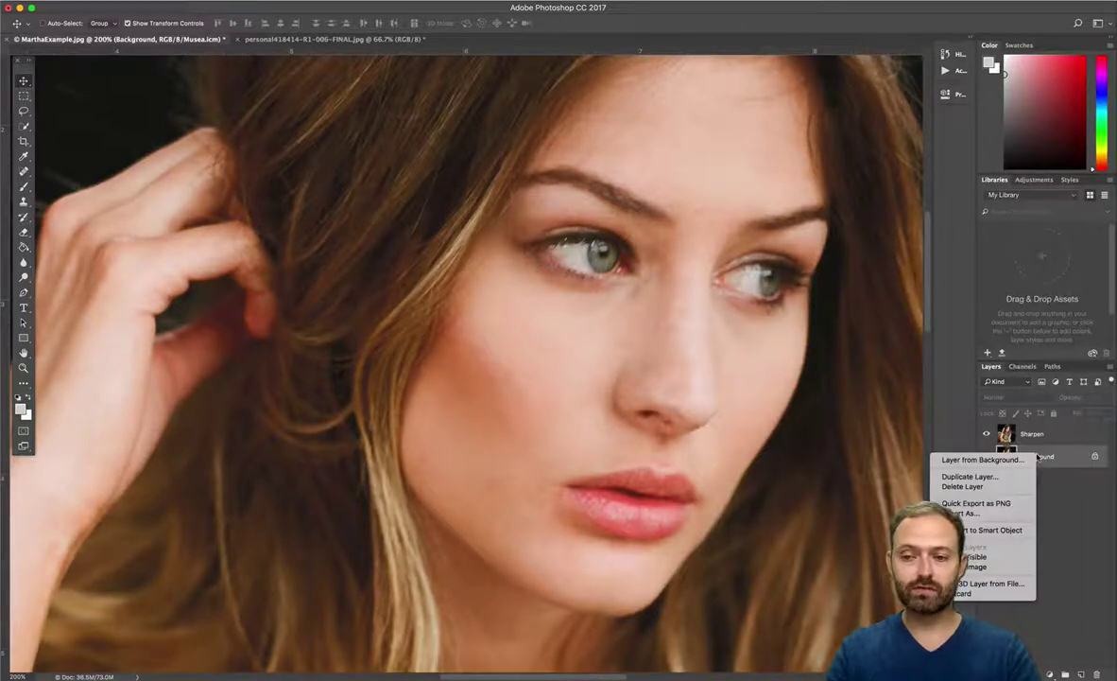
click(1068, 503)
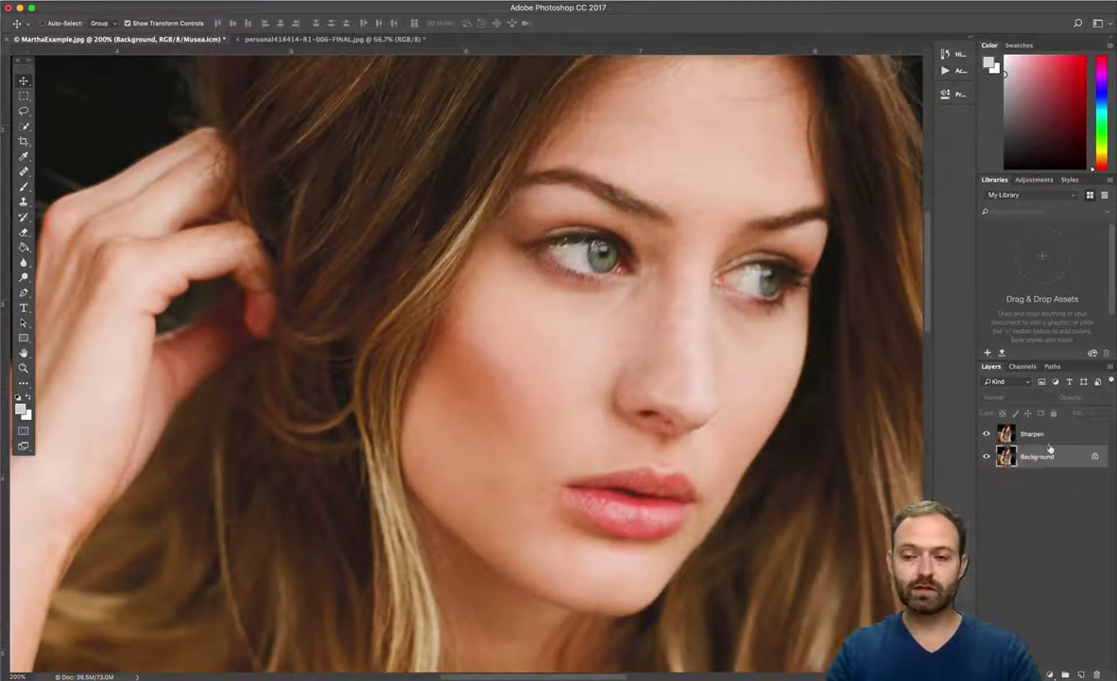
click(1045, 436)
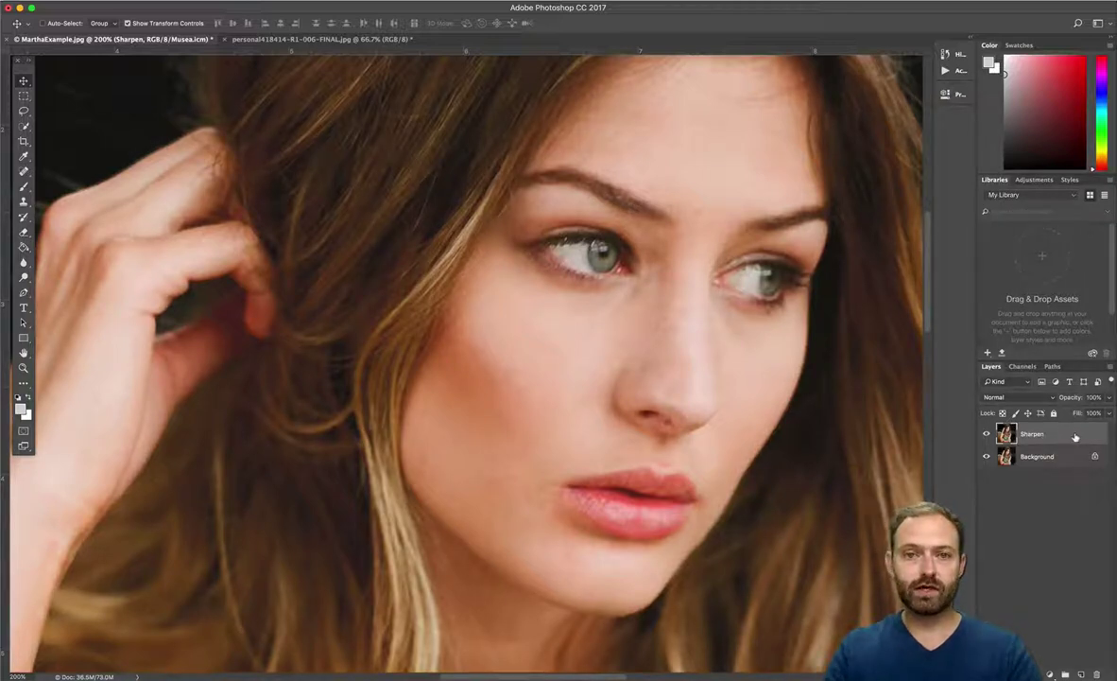
Start the Smart Sharpen filter on the Sharpen layer and collapse its Shadows / Highlights settings.
click(289, 1)
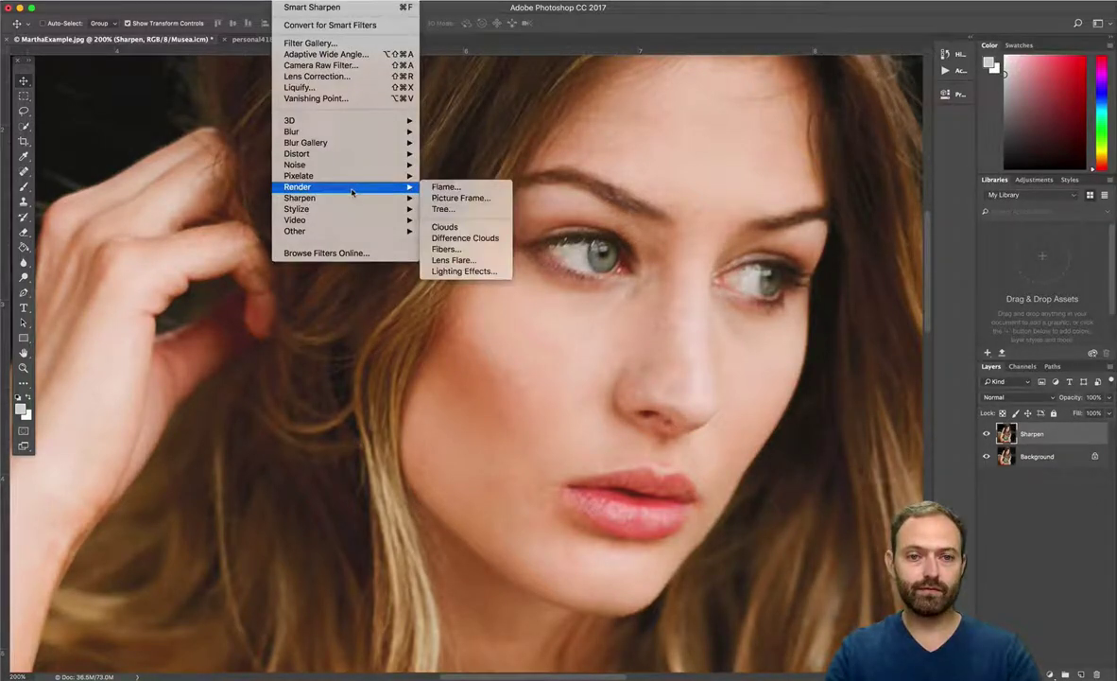
mouse_move(378, 198)
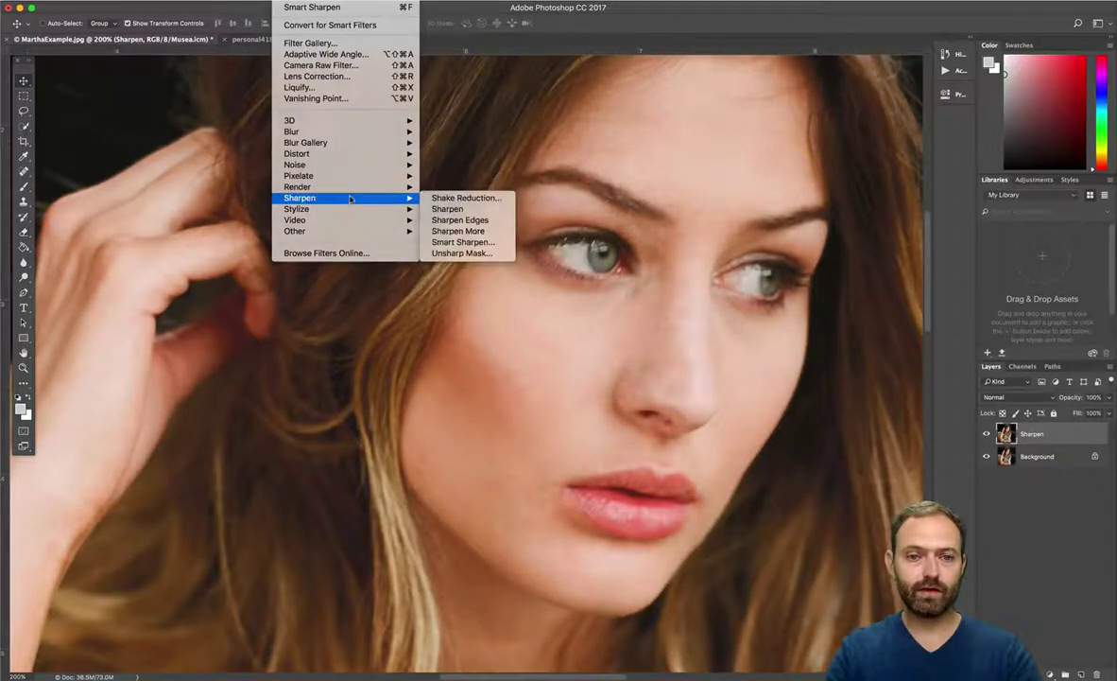
click(462, 242)
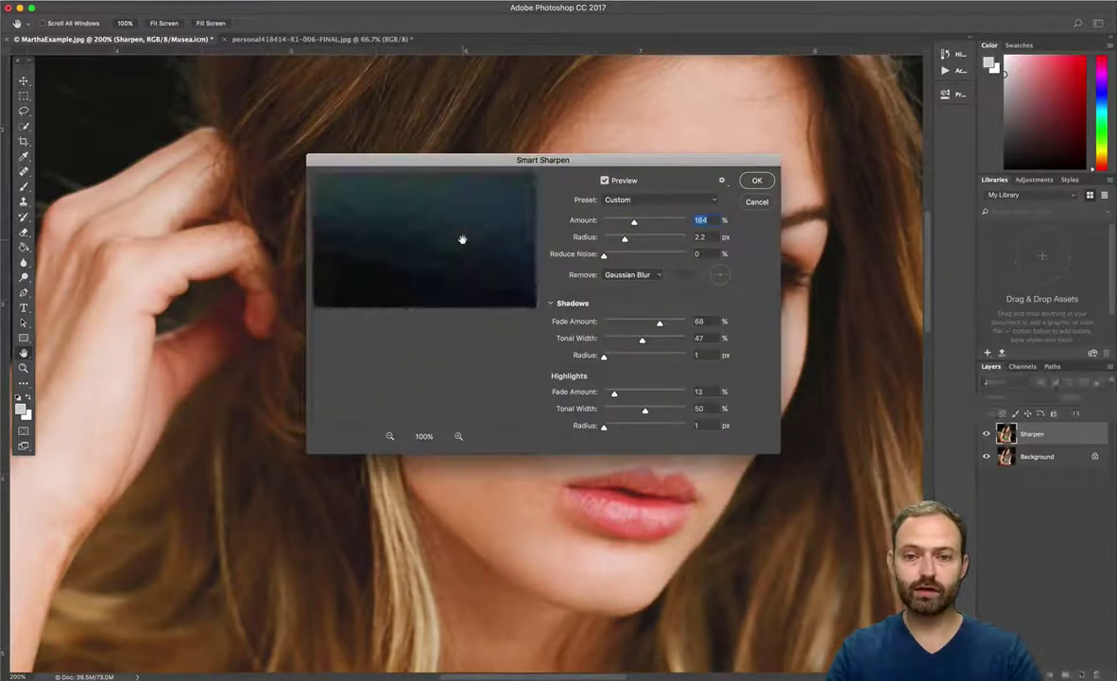
click(553, 304)
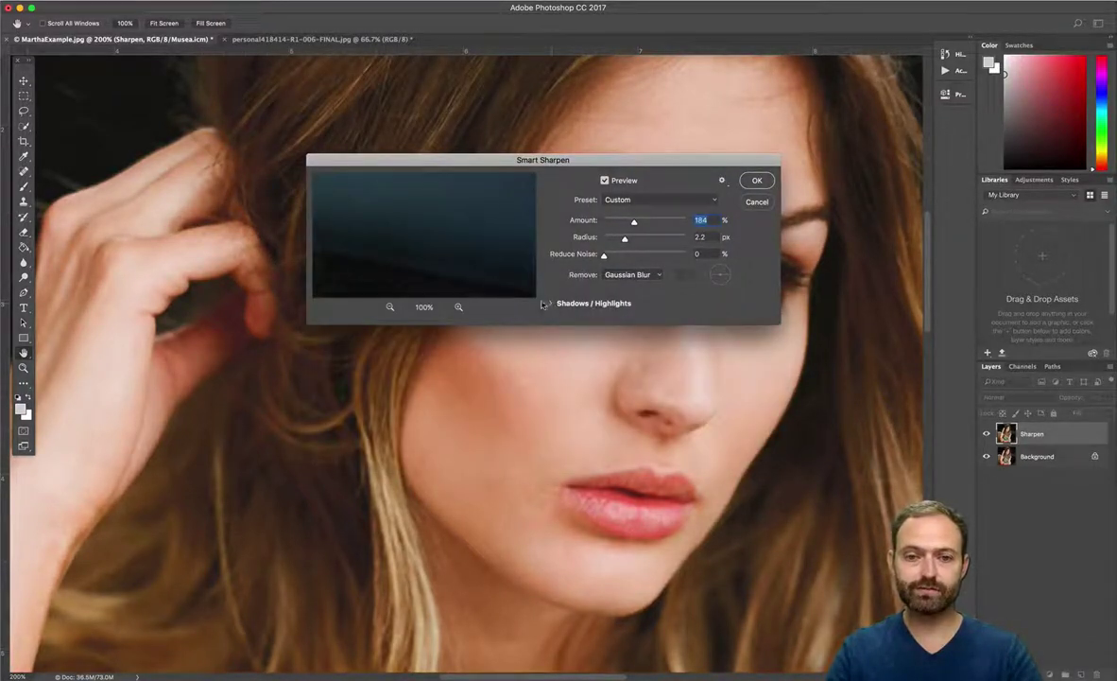
Enlarge the Smart Sharpen dialog and frame the eyes, nose and lips in its preview at 100%.
click(390, 307)
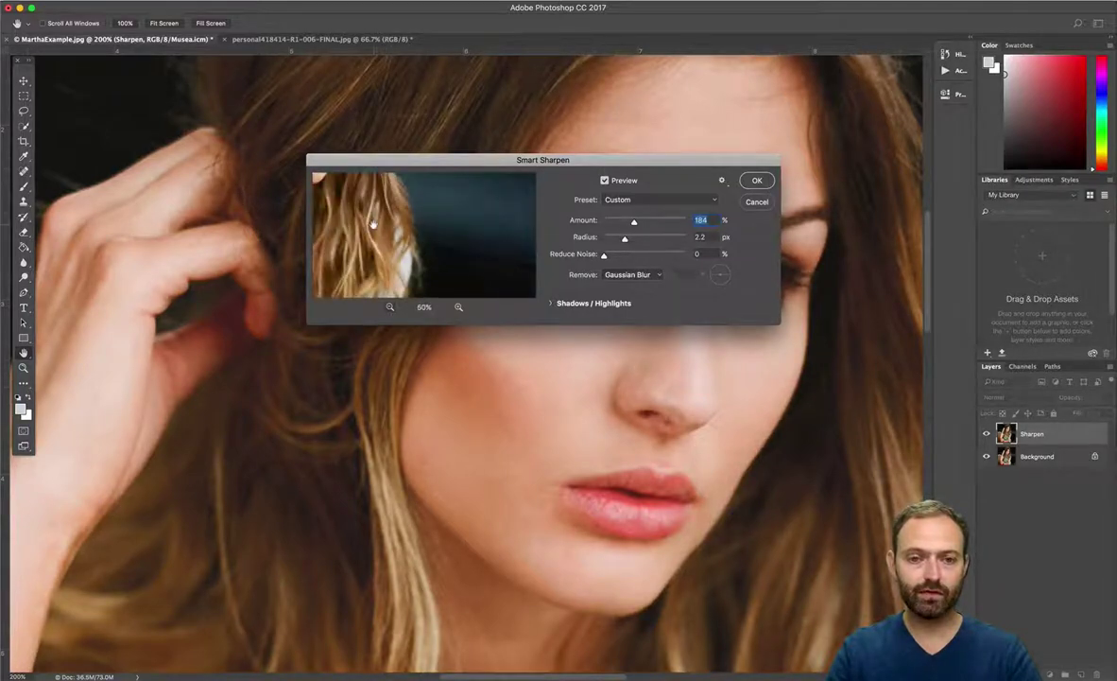
click(389, 308)
drag(773, 323, 772, 417)
drag(414, 238, 414, 273)
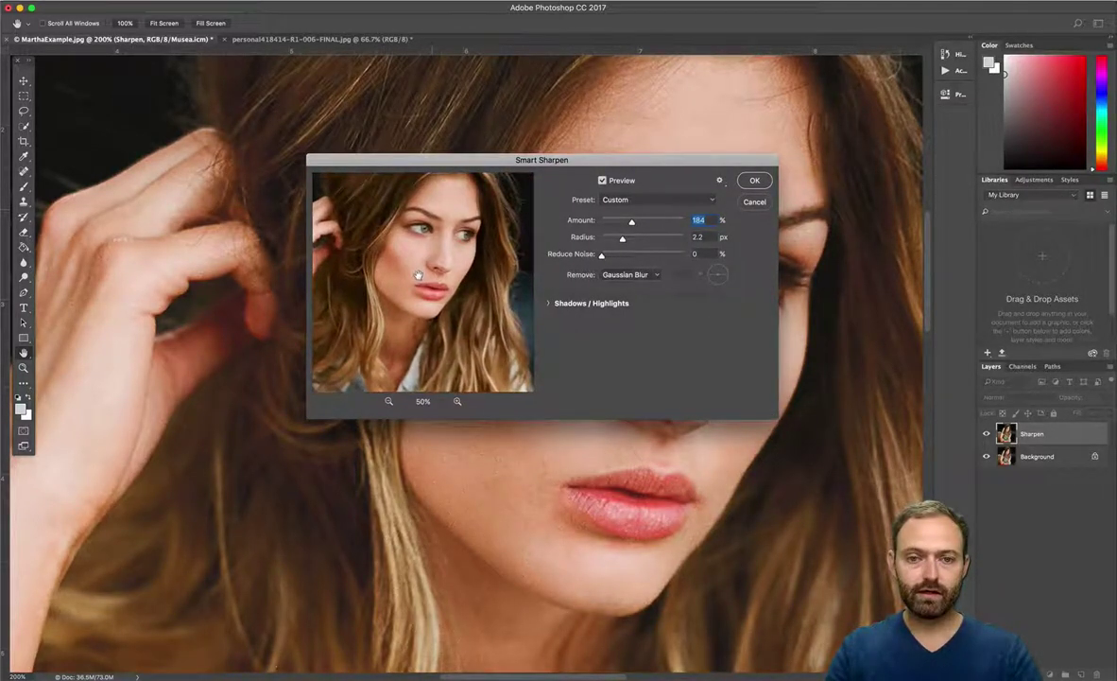
click(457, 401)
click(457, 401)
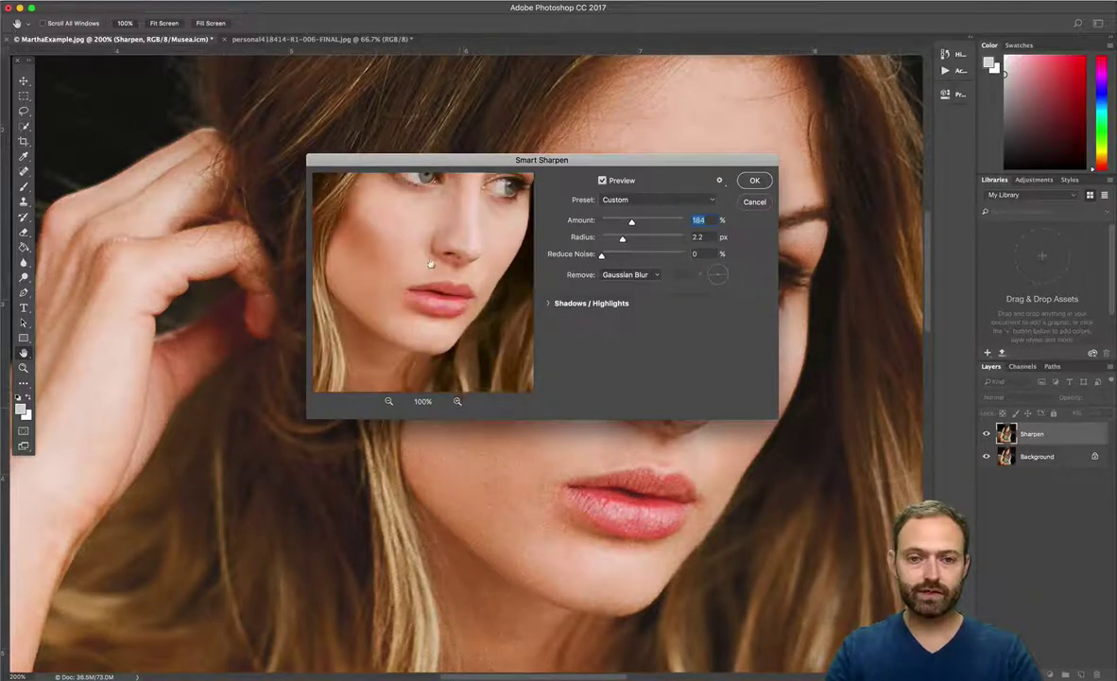
drag(431, 284, 440, 335)
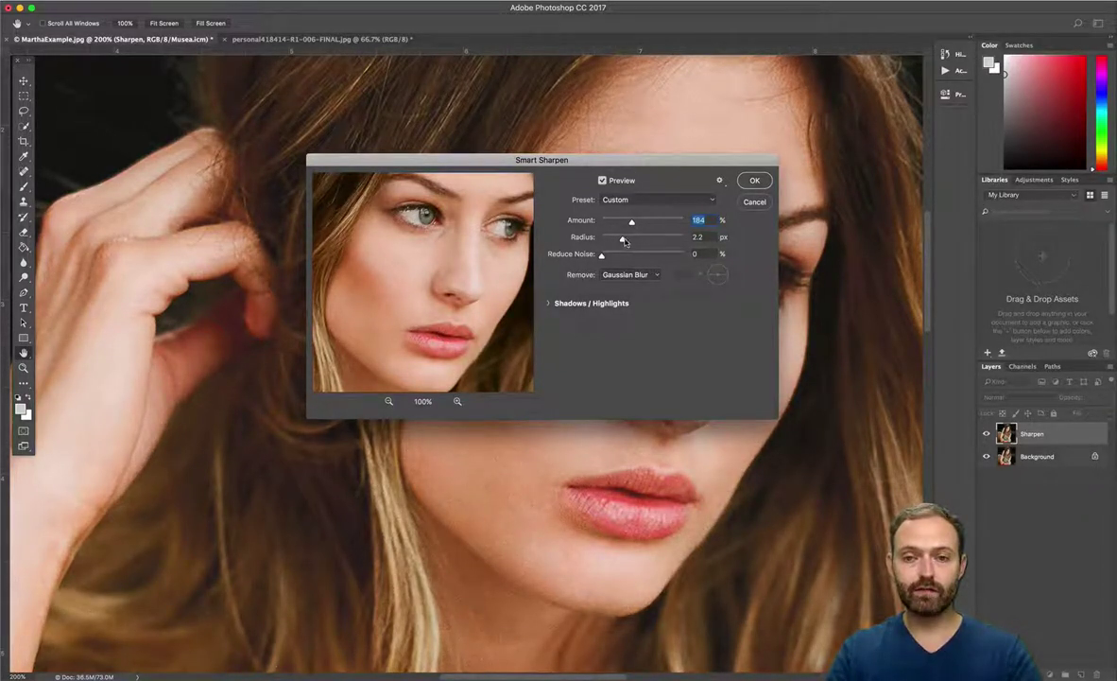
Set the Smart Sharpen Radius to 0.9 px and Amount to 241%, and check the face in the preview.
drag(619, 242, 613, 241)
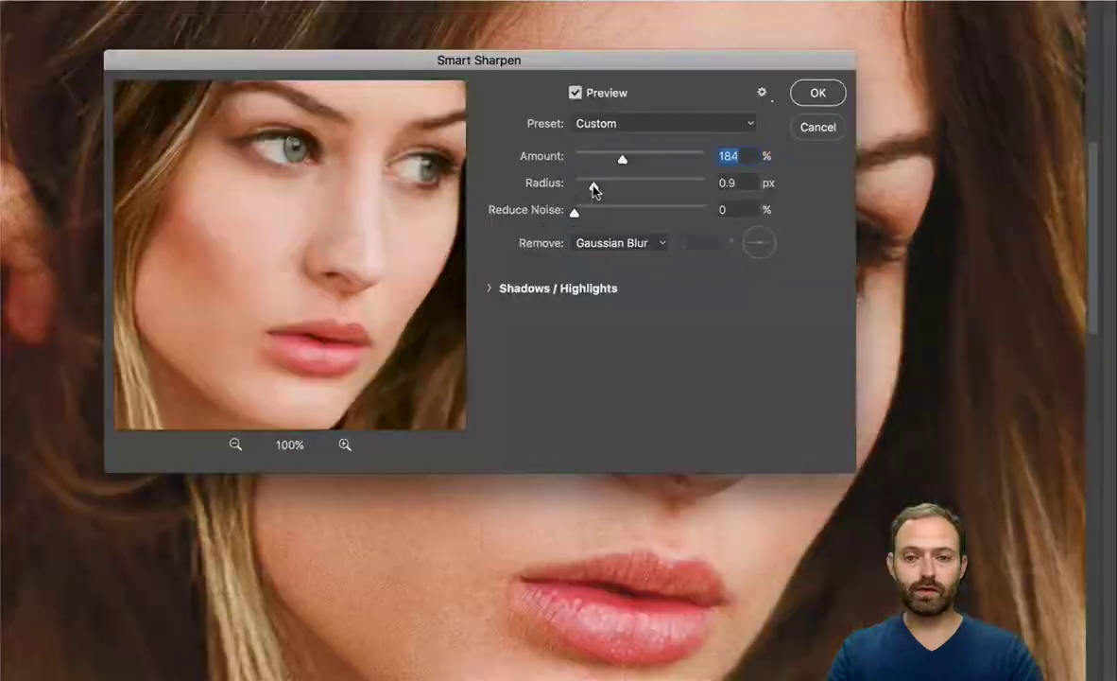
mouse_move(623, 159)
mouse_down()
mouse_move(577, 161)
mouse_move(653, 161)
mouse_move(638, 160)
mouse_up()
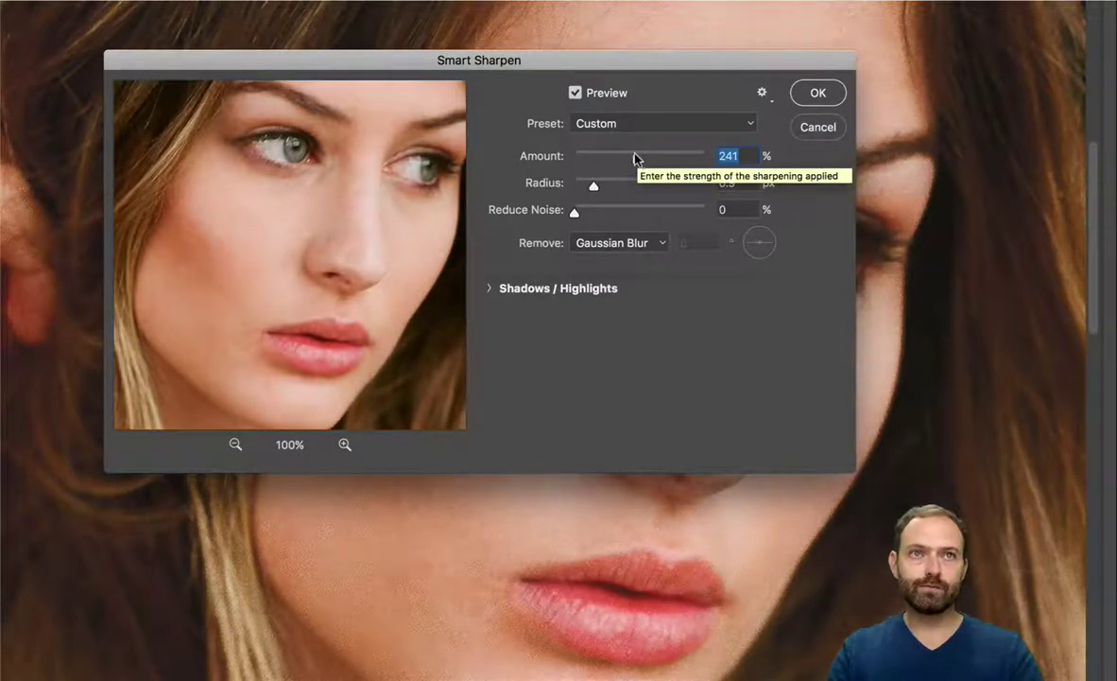
drag(348, 172, 348, 197)
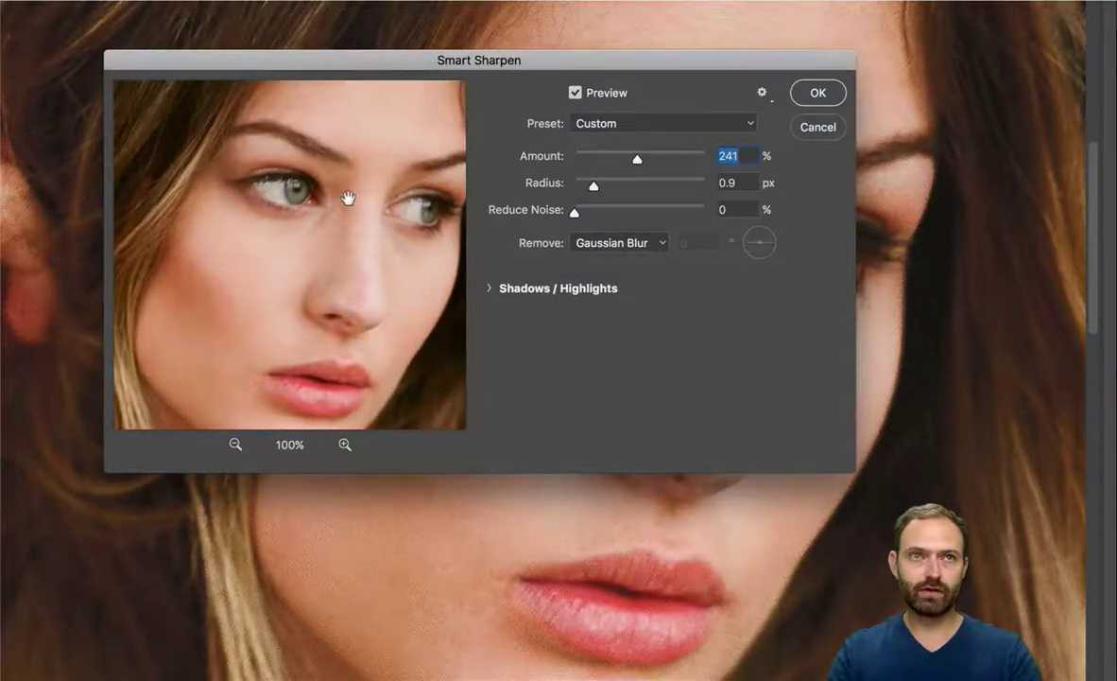
drag(352, 194, 334, 180)
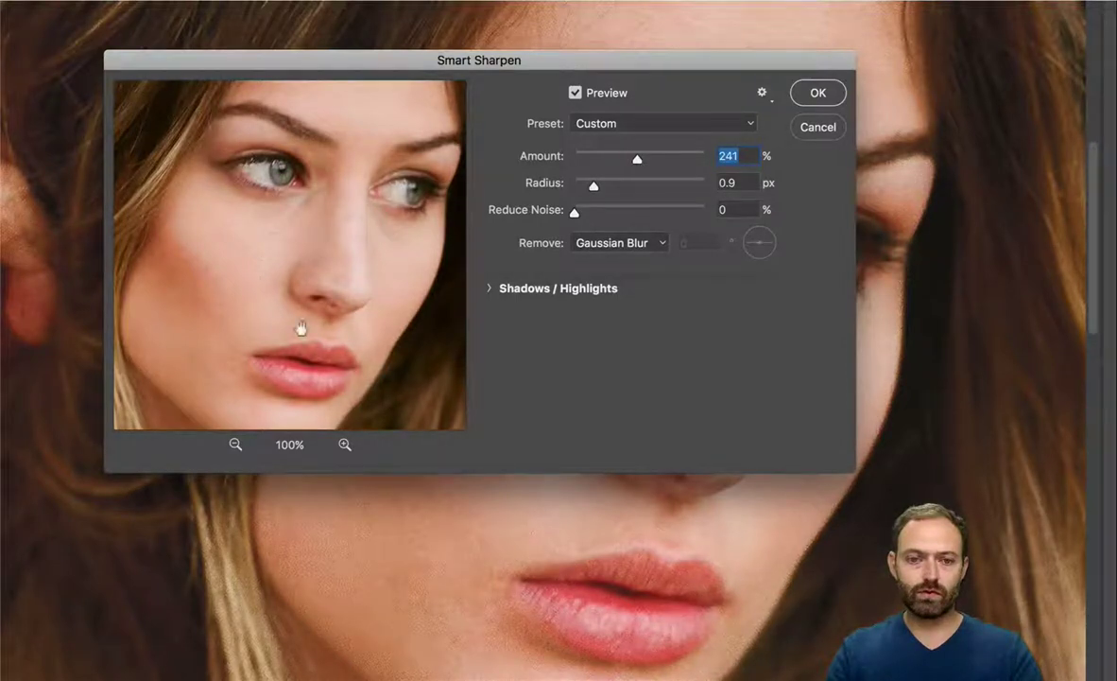
Inspect the eye in the preview at 200% and set the Smart Sharpen Amount to 269%.
click(345, 444)
drag(286, 237, 285, 280)
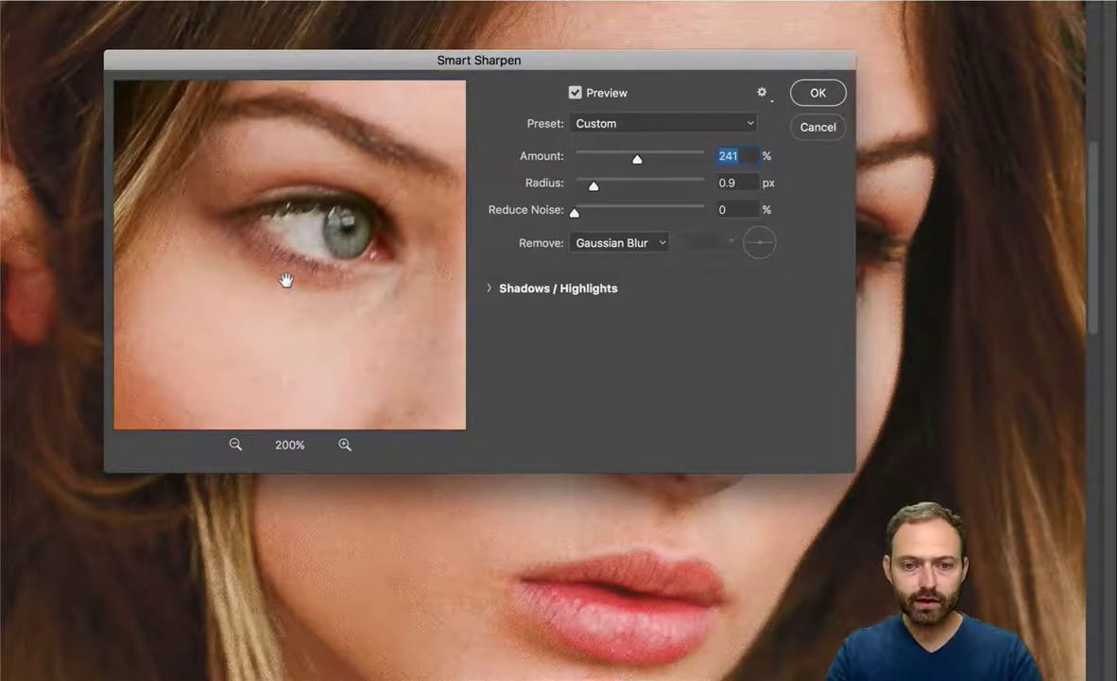
mouse_move(662, 157)
mouse_down()
mouse_move(619, 161)
mouse_move(640, 157)
mouse_up()
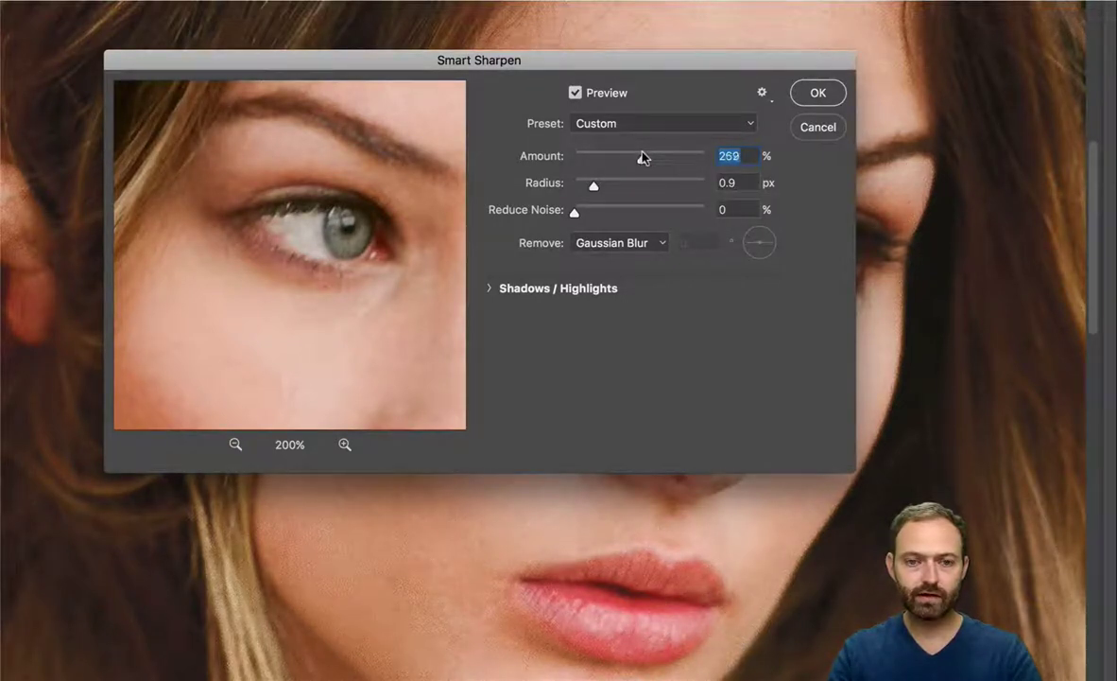
Set the Smart Sharpen Amount to 259% and Radius to 1.4 px, and inspect the eye in the preview at 300%.
drag(592, 189, 591, 189)
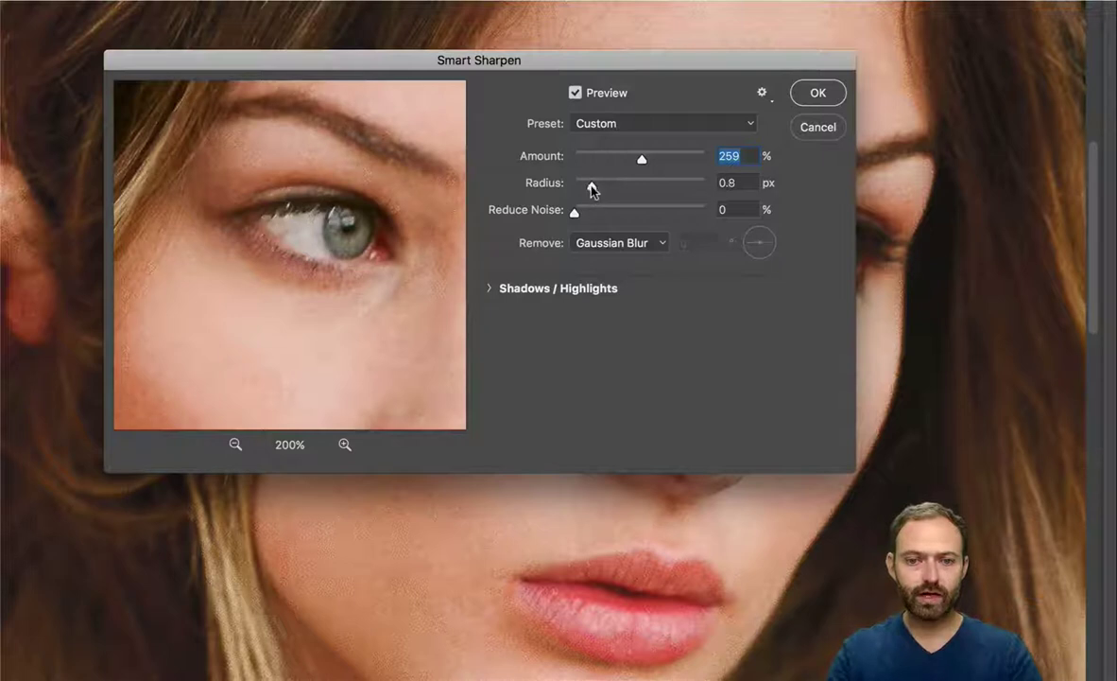
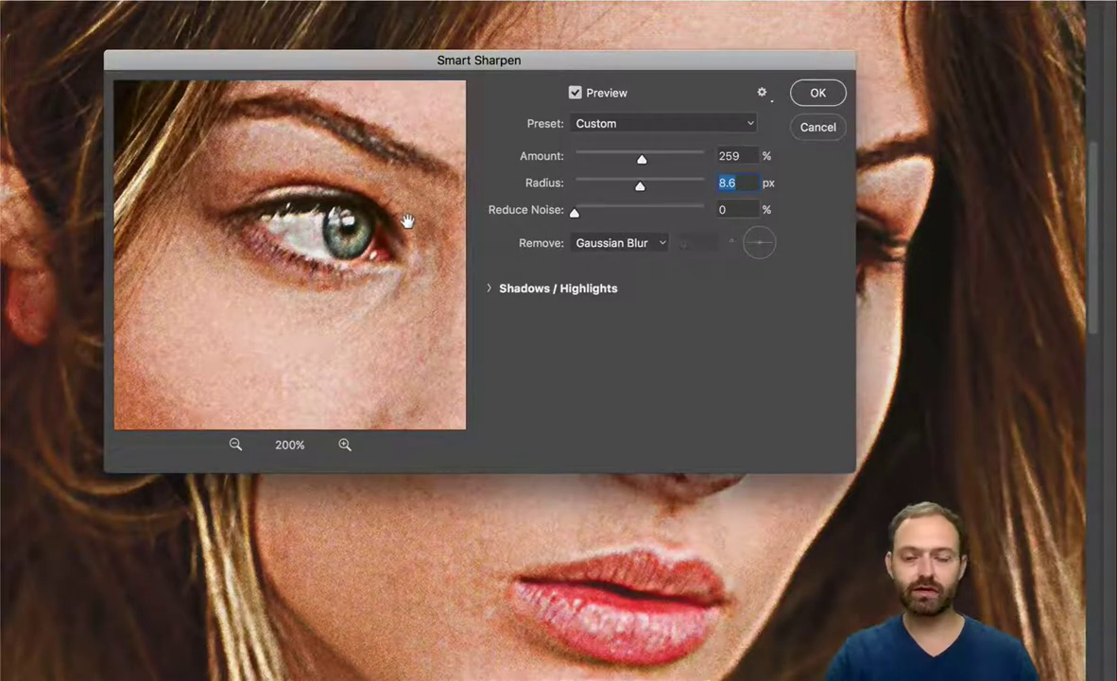
click(603, 184)
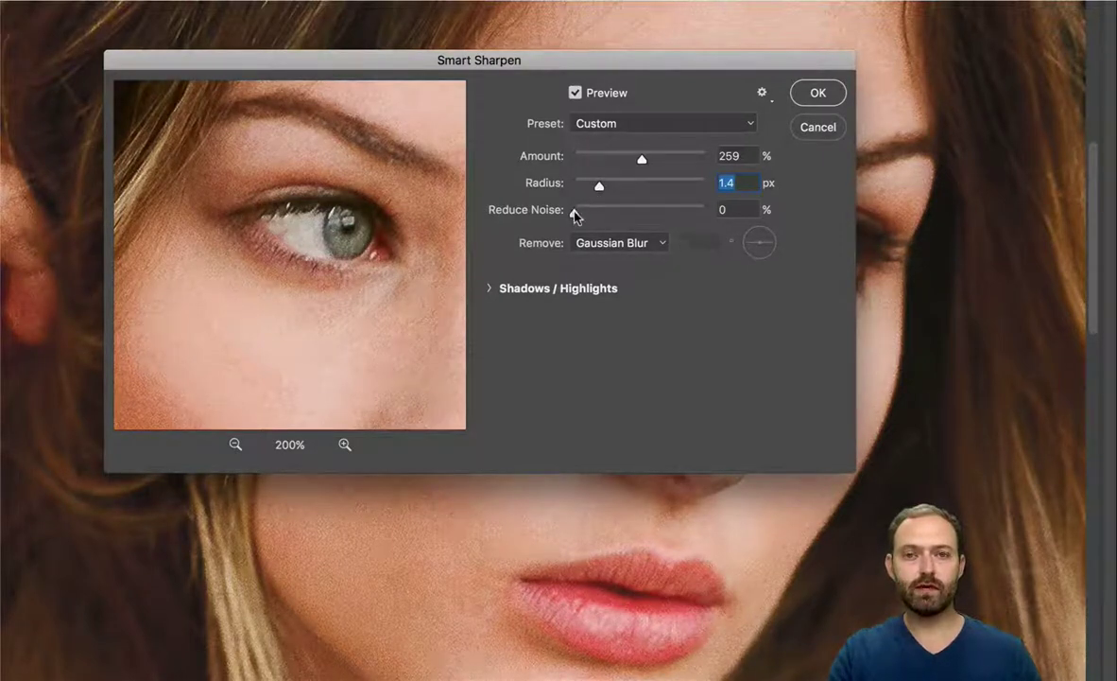
drag(320, 258, 362, 287)
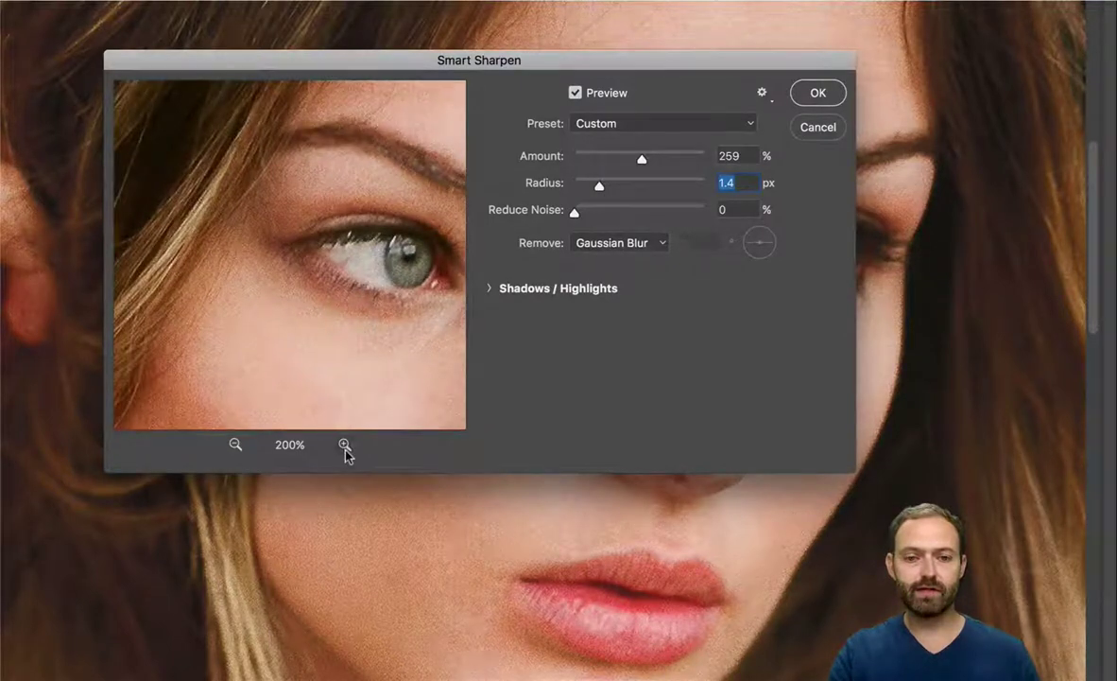
click(344, 444)
drag(334, 332, 218, 277)
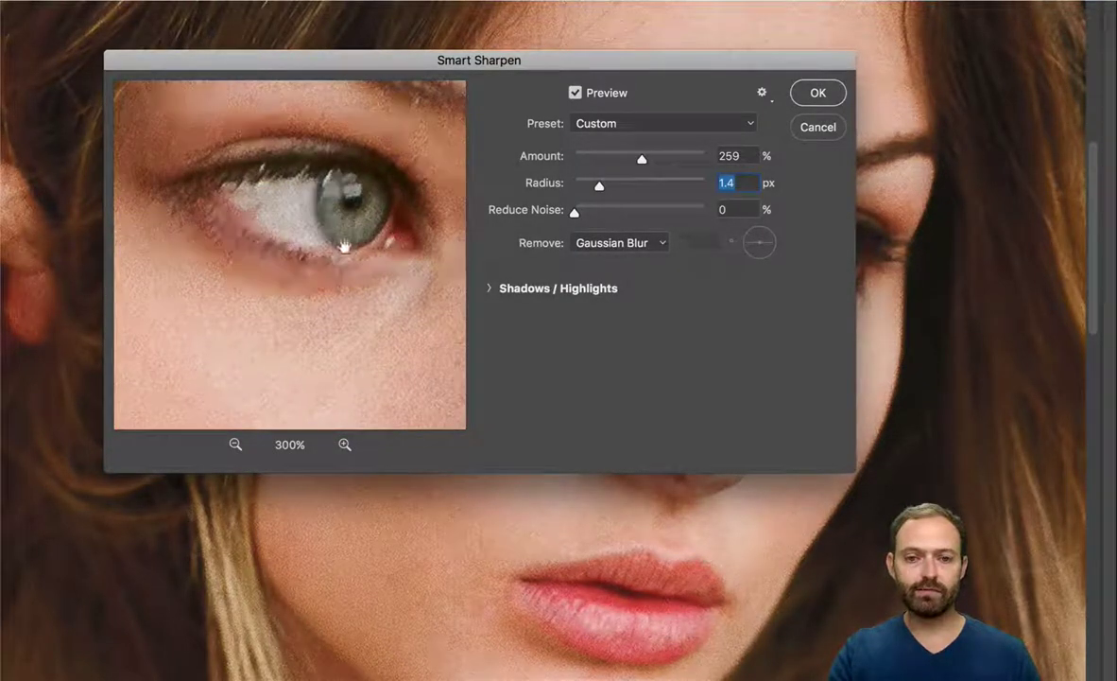
drag(344, 246, 341, 252)
Set Reduce Noise to 0% and choose Gaussian Blur as the blur type to remove.
mouse_move(576, 213)
mouse_down()
mouse_move(665, 224)
mouse_move(564, 215)
mouse_up()
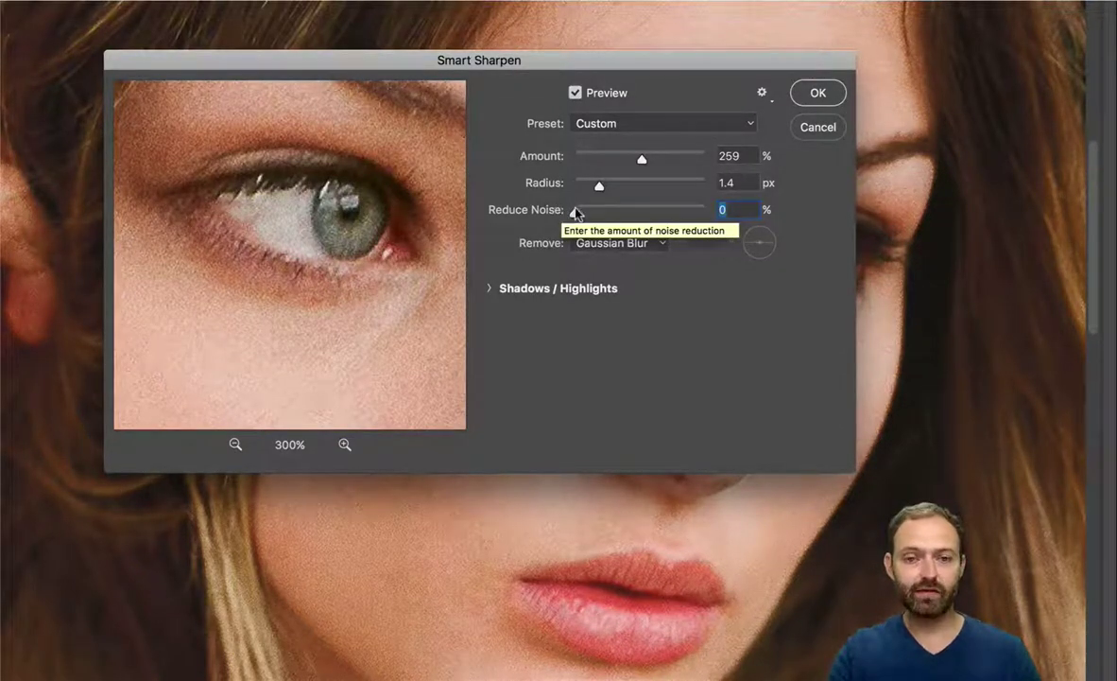
drag(574, 216, 565, 217)
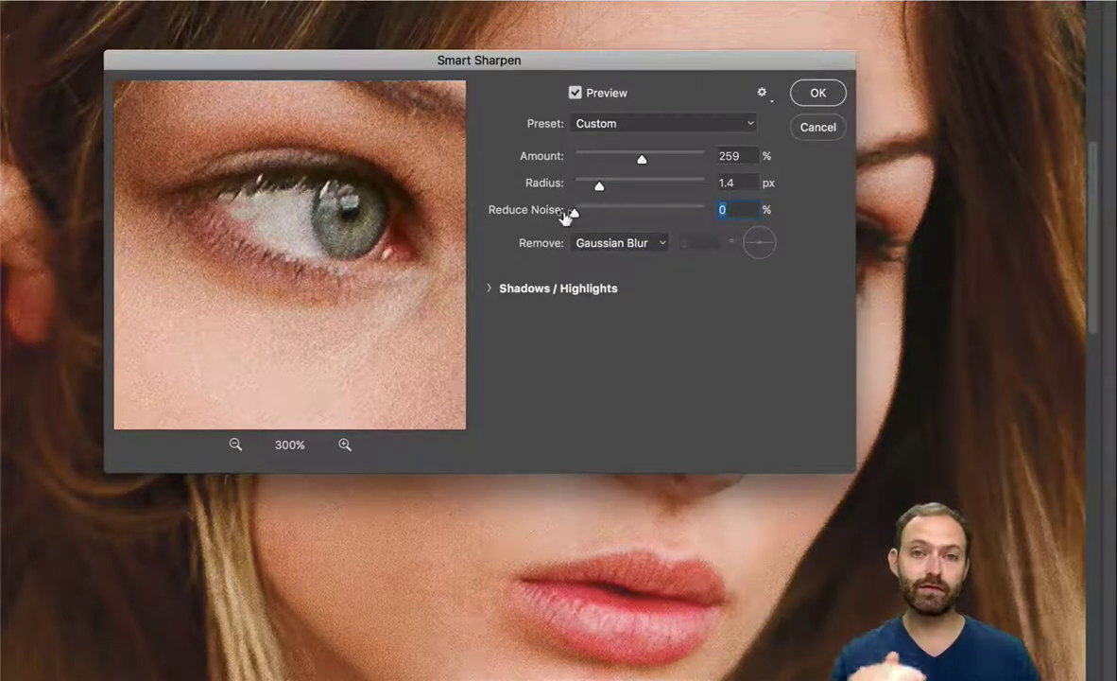
click(654, 242)
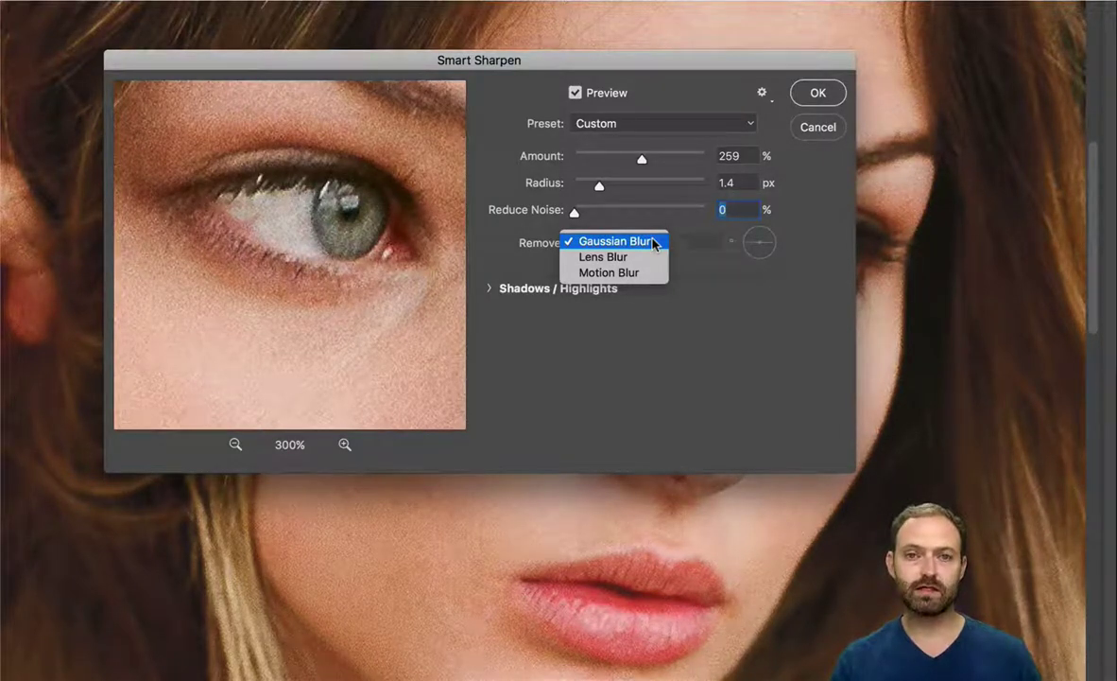
click(652, 243)
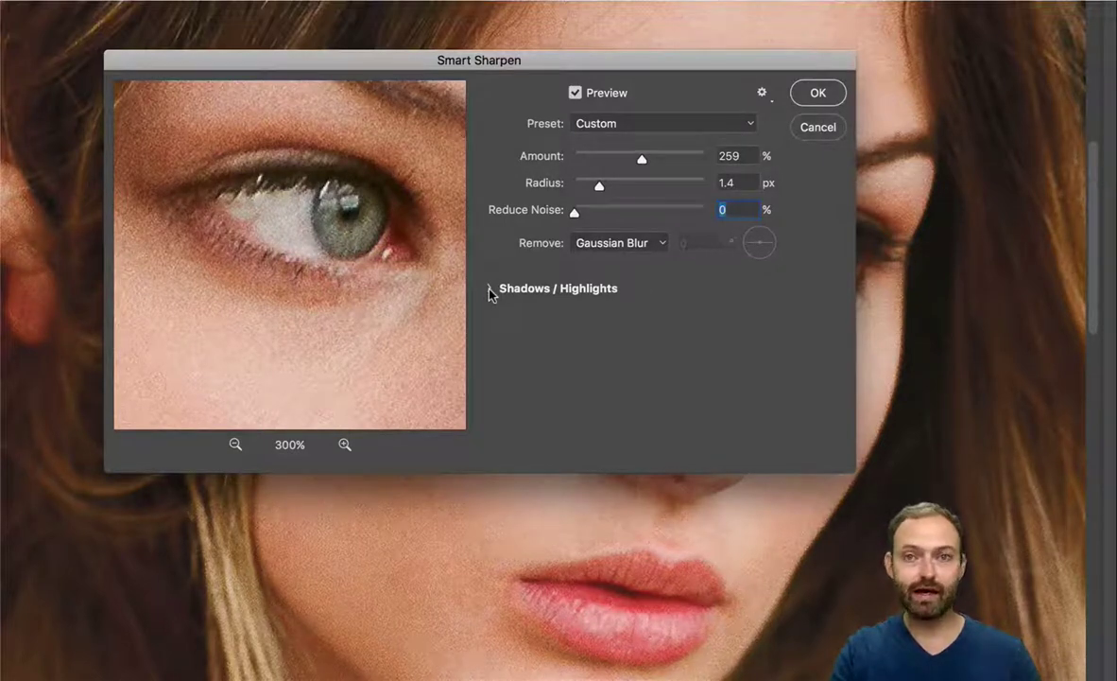
Expand the Shadows / Highlights settings and frame the hair beside the eye in the filter preview.
click(489, 289)
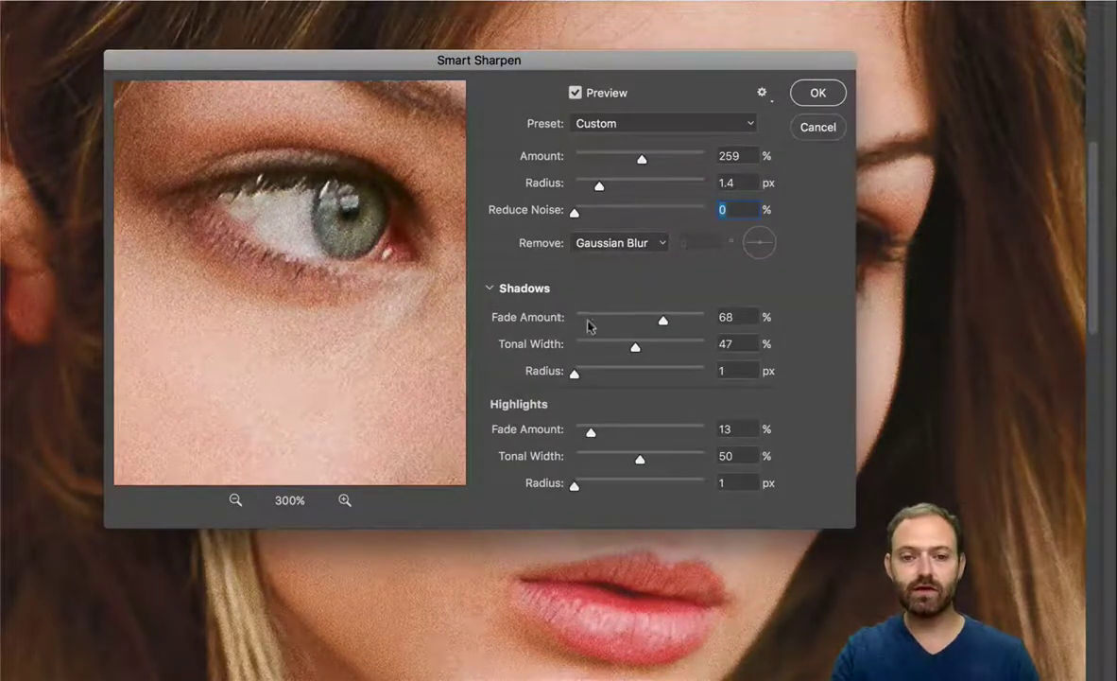
drag(281, 268, 408, 347)
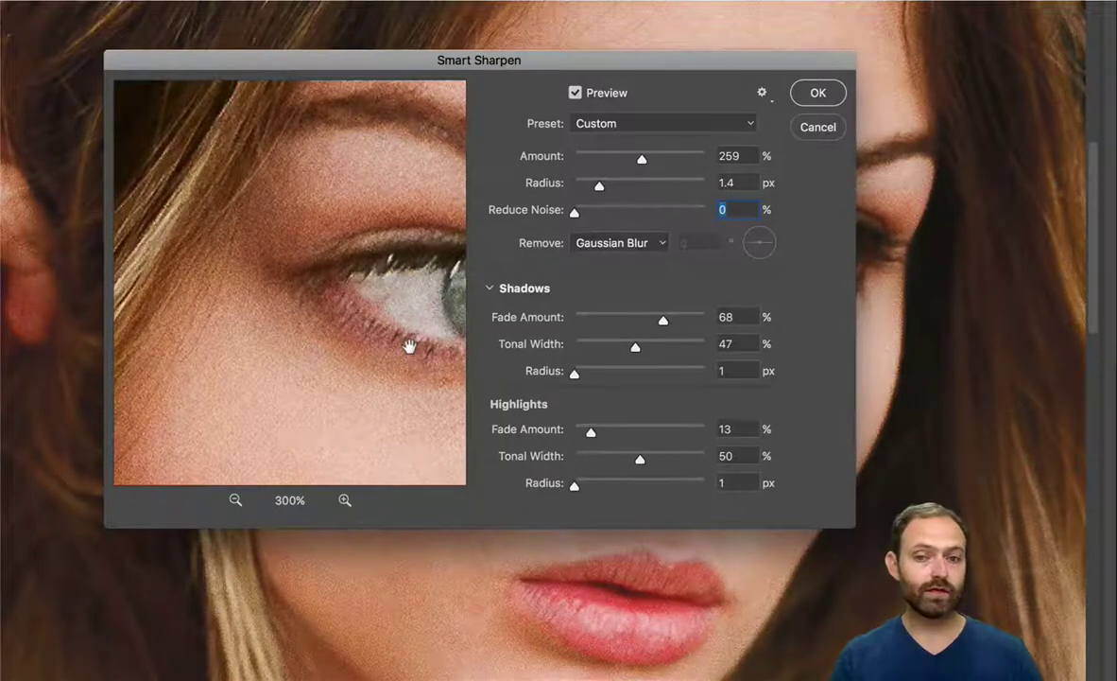
click(230, 289)
drag(231, 290, 339, 316)
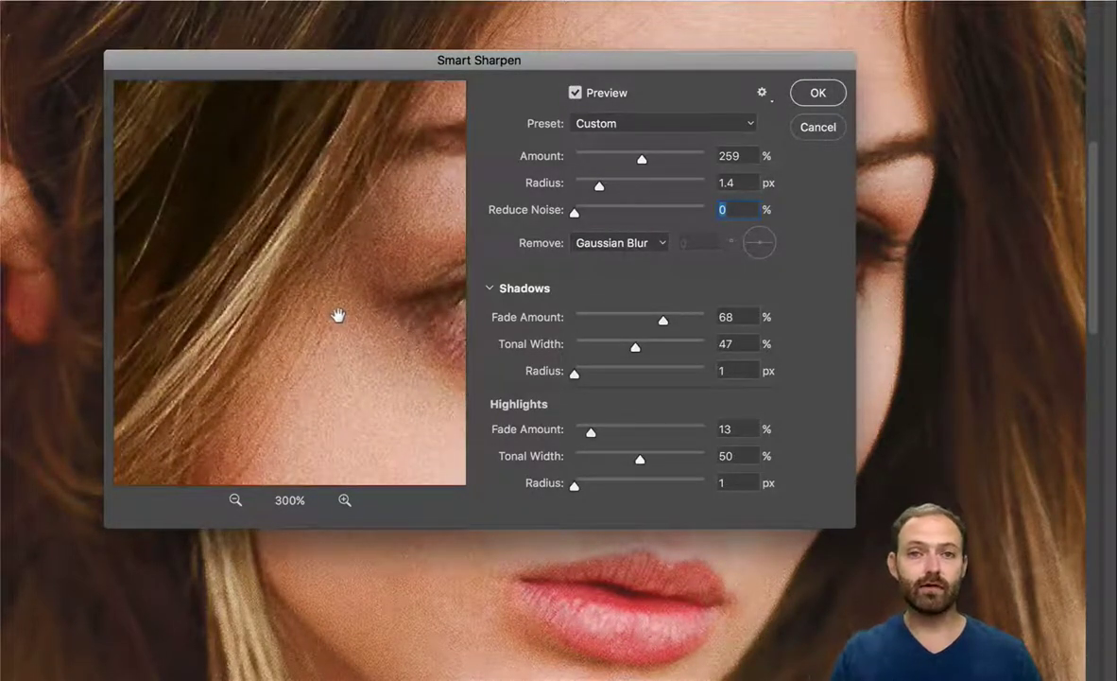
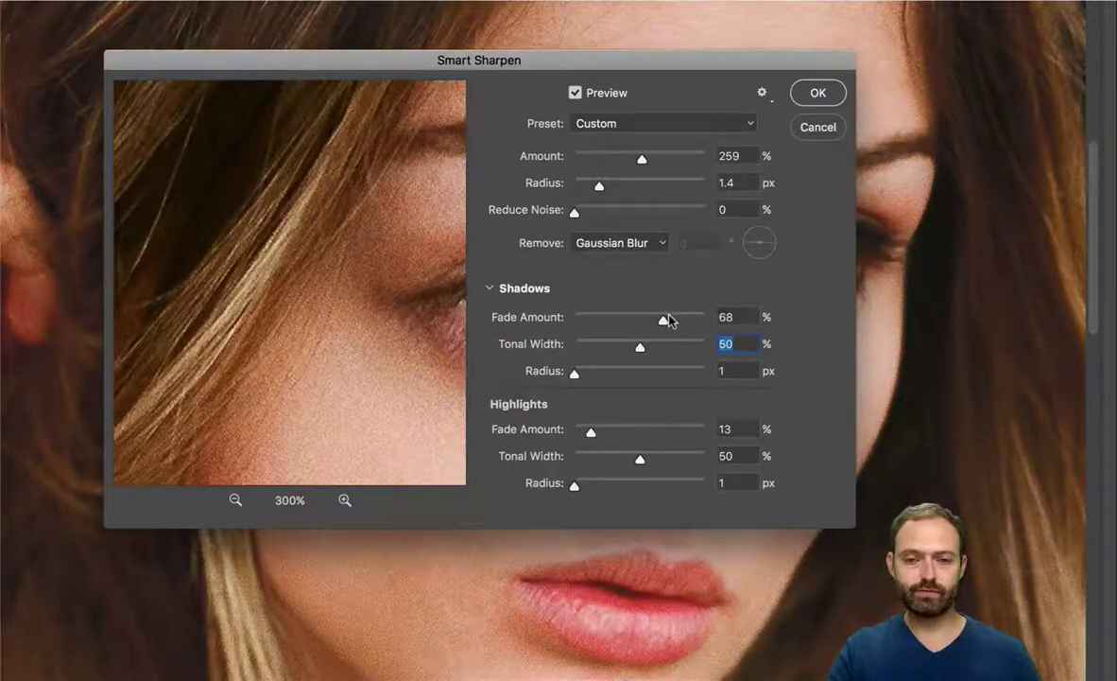
Try a Shadows Fade Amount of 55% and inspect the dark hair in the preview.
mouse_move(669, 321)
mouse_down()
mouse_move(598, 322)
mouse_move(648, 324)
mouse_up()
drag(312, 292, 399, 332)
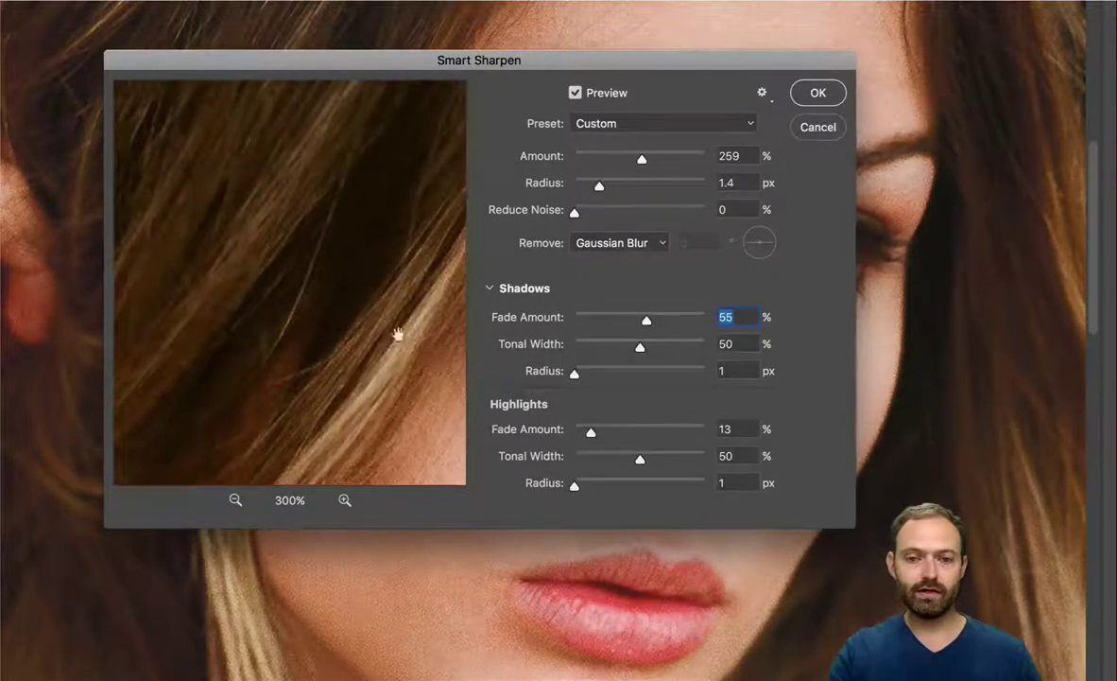
drag(335, 293, 371, 307)
drag(277, 281, 384, 148)
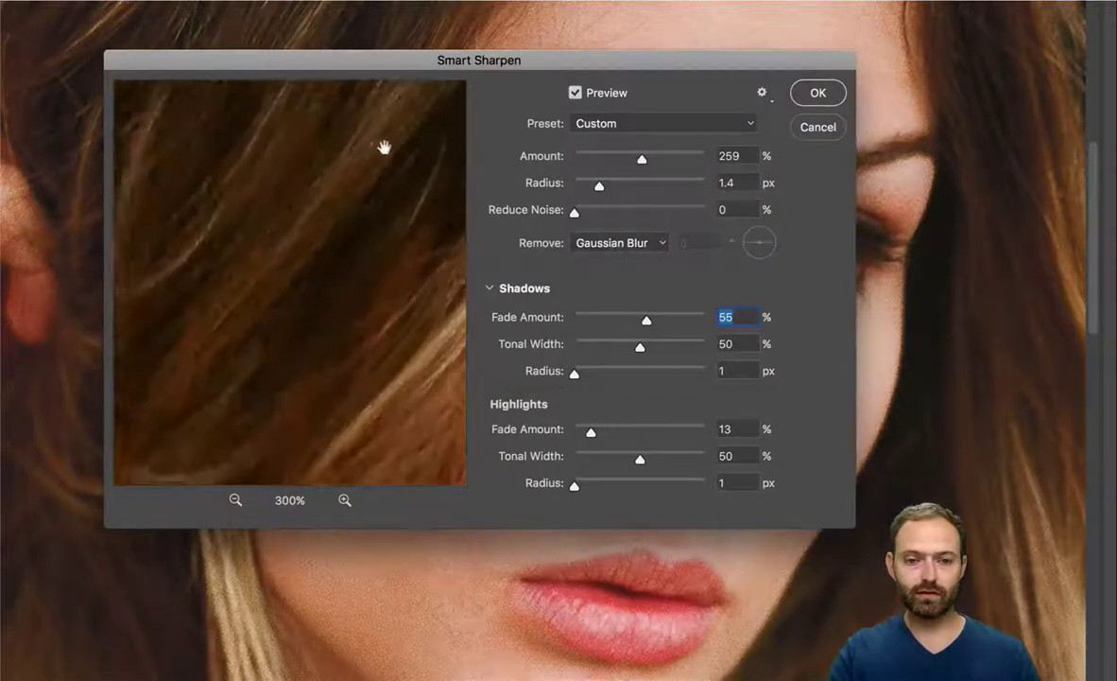
drag(299, 223, 340, 276)
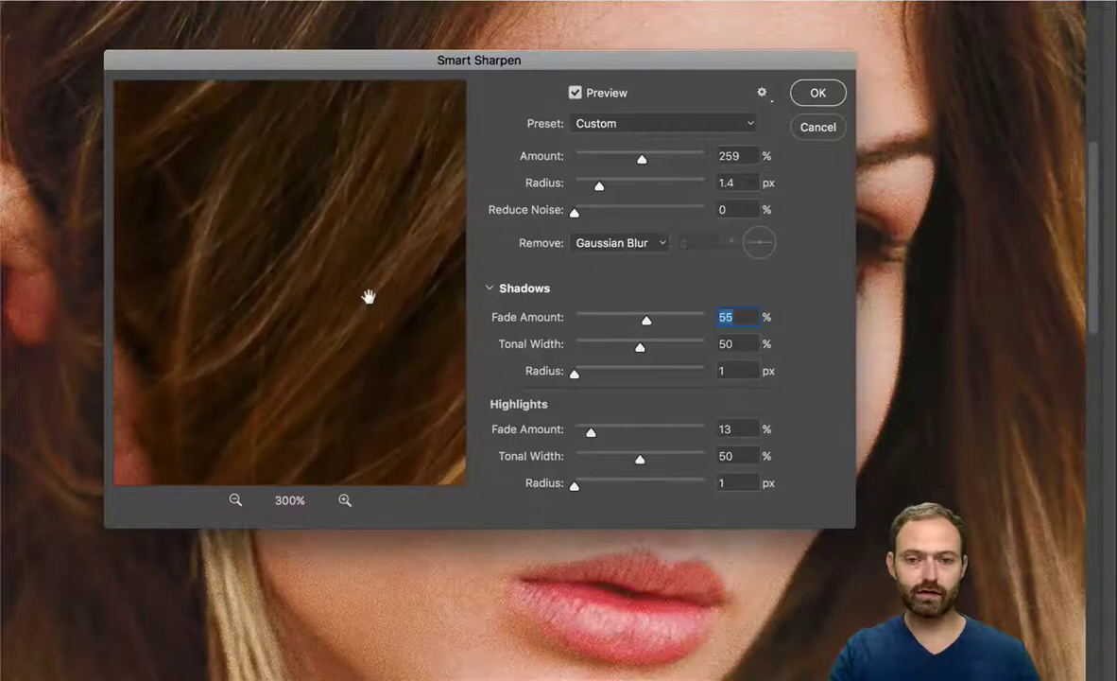
Compare Shadows Fade Amounts of 94%, 7% and 100% on the dark hair.
drag(644, 321, 698, 326)
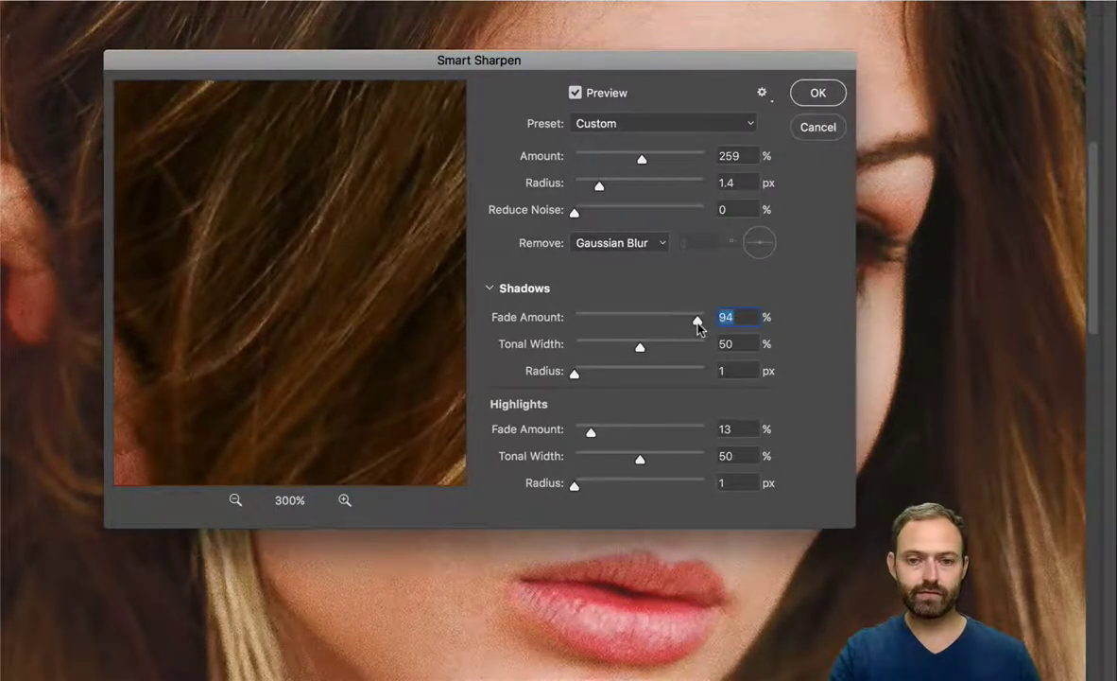
drag(698, 327, 579, 333)
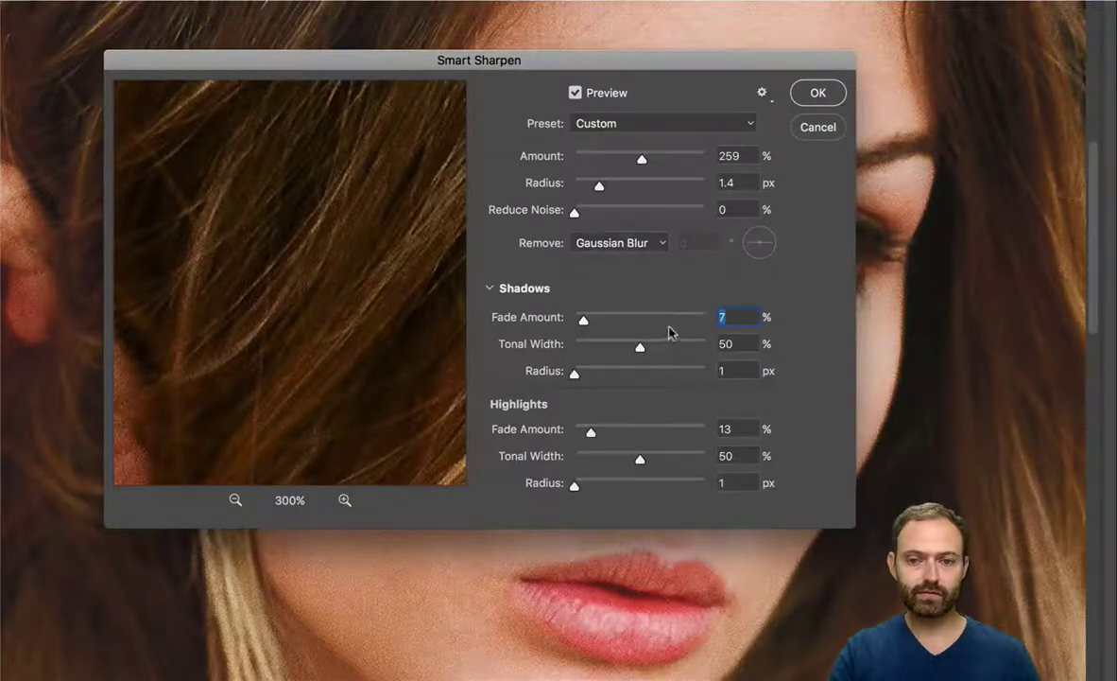
drag(583, 319, 709, 322)
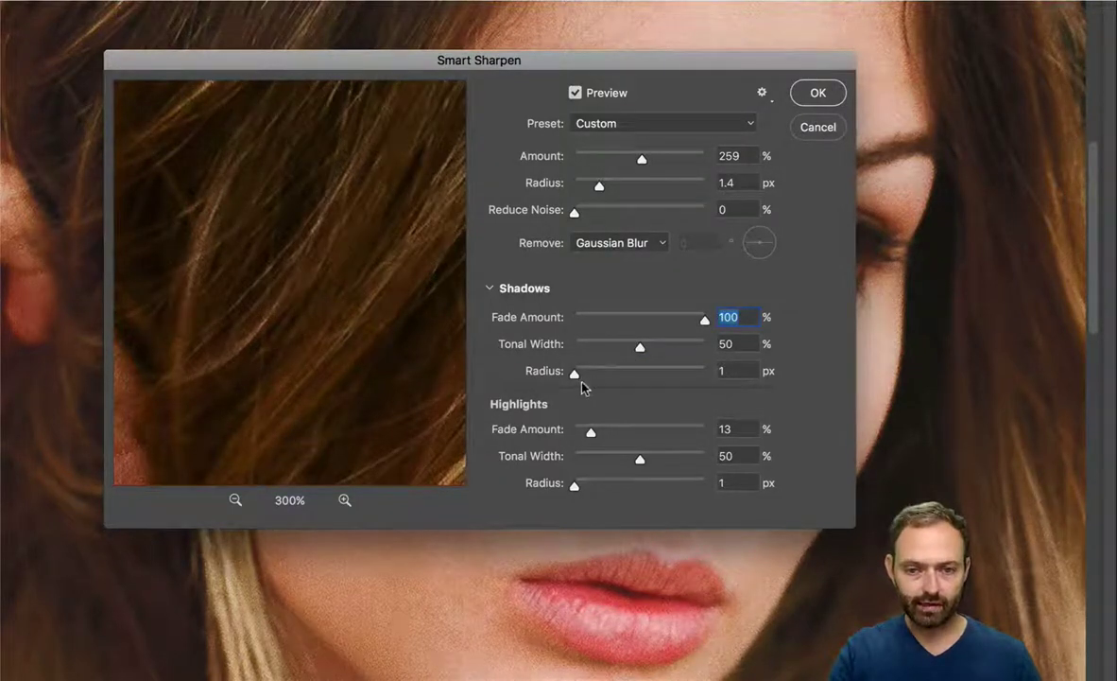
Try a Shadows Radius of 58 px with the Shadows Fade Amount at 2%.
drag(575, 375, 584, 376)
mouse_move(709, 322)
mouse_down()
mouse_move(603, 323)
mouse_move(689, 321)
mouse_up()
drag(585, 376, 659, 378)
drag(689, 322, 567, 327)
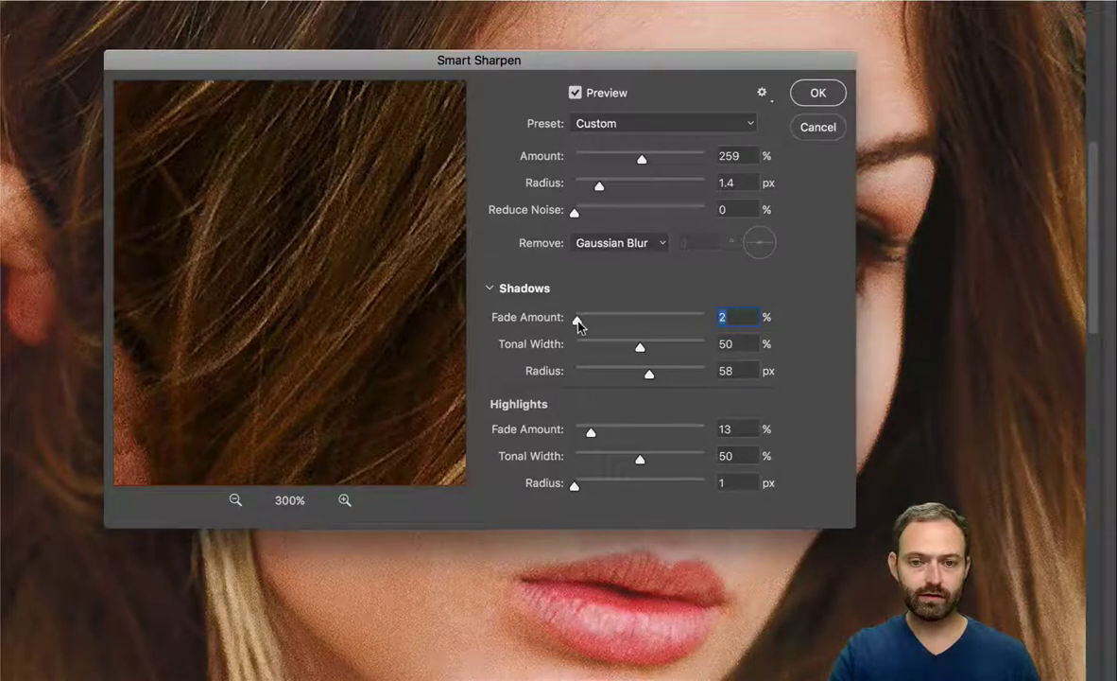
Compare Shadows Fade Amounts of 12%, 0%, 85% and 40% on the hair with the larger Shadows Radius.
mouse_move(576, 322)
mouse_down()
mouse_move(699, 324)
mouse_move(589, 321)
mouse_up()
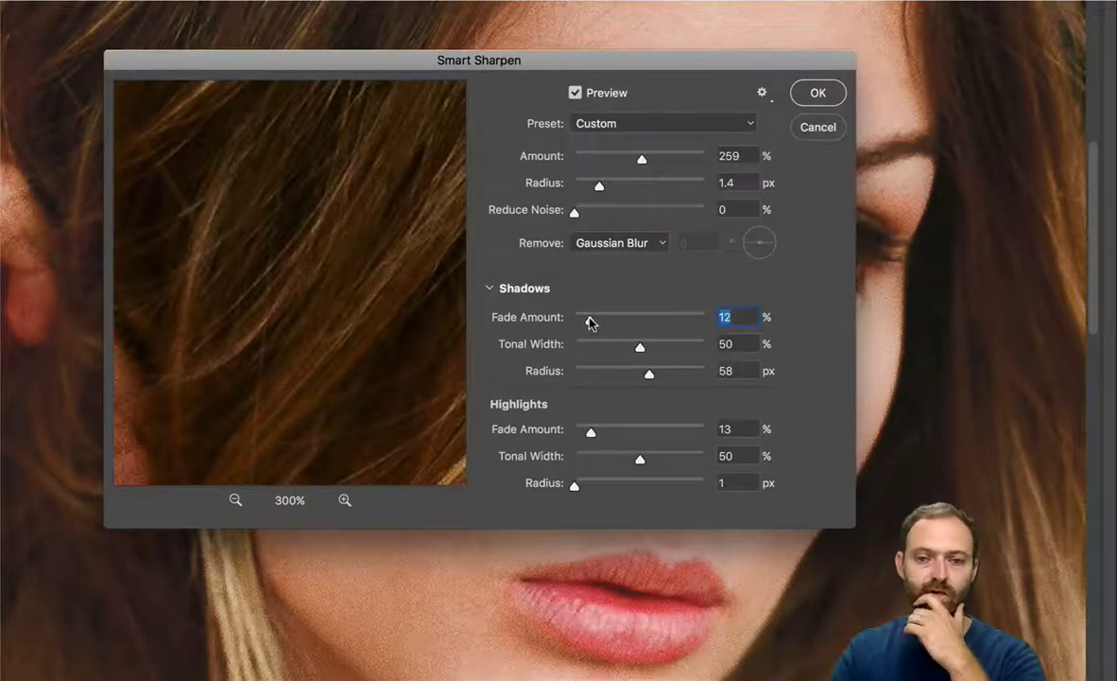
drag(589, 322, 571, 321)
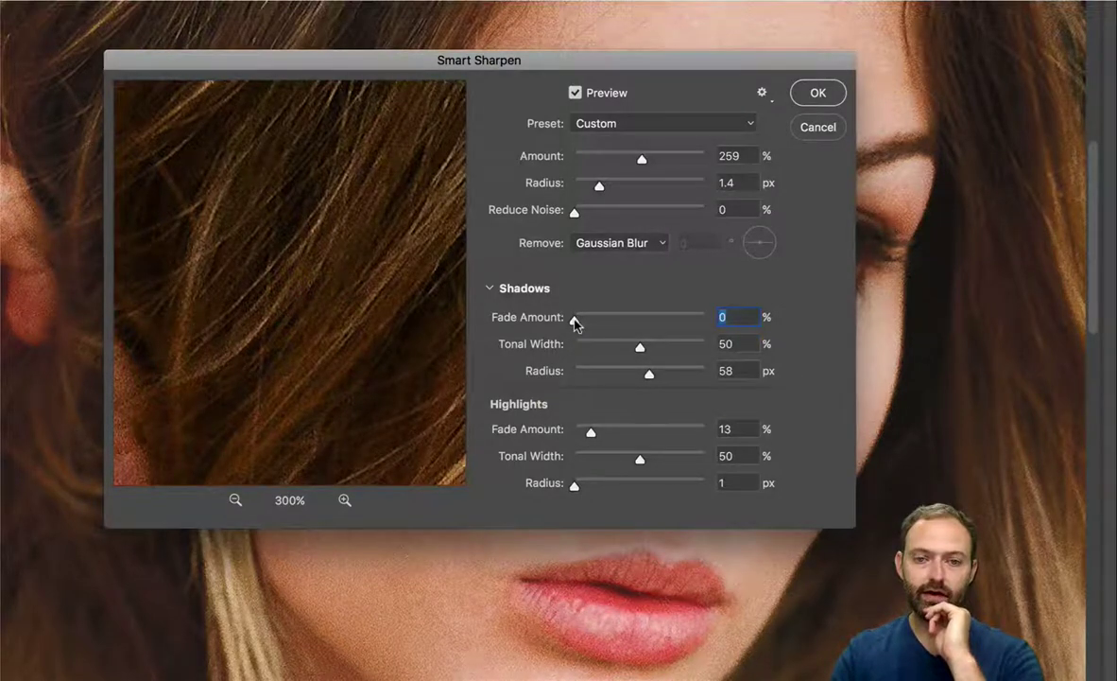
drag(573, 323, 673, 324)
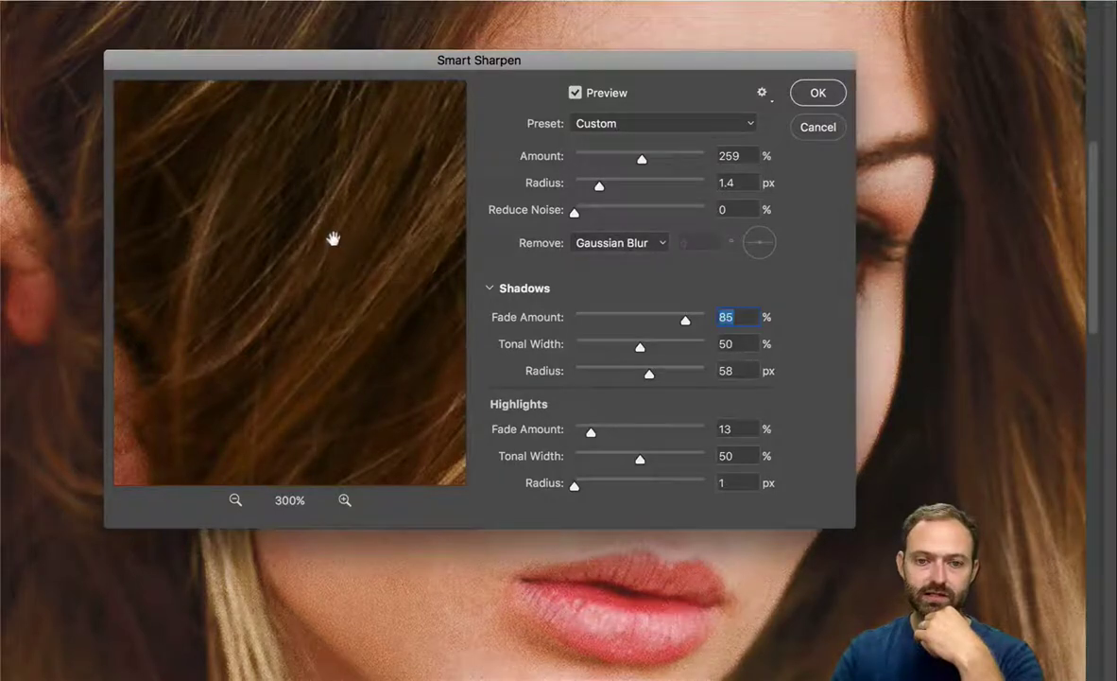
drag(686, 323, 517, 298)
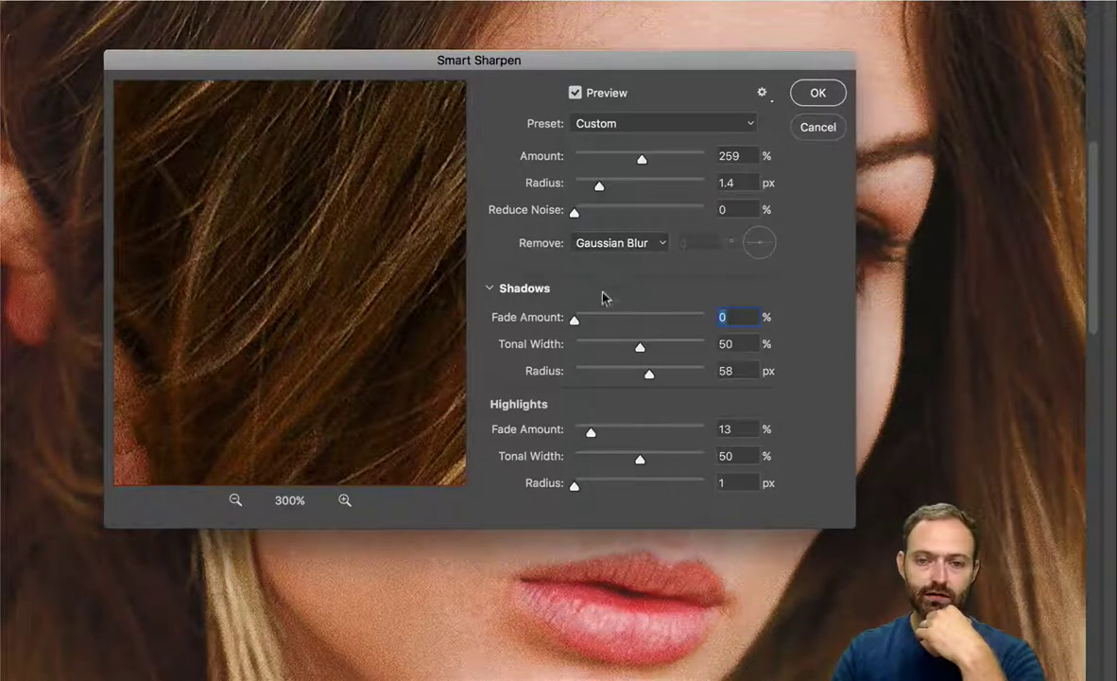
drag(575, 321, 626, 323)
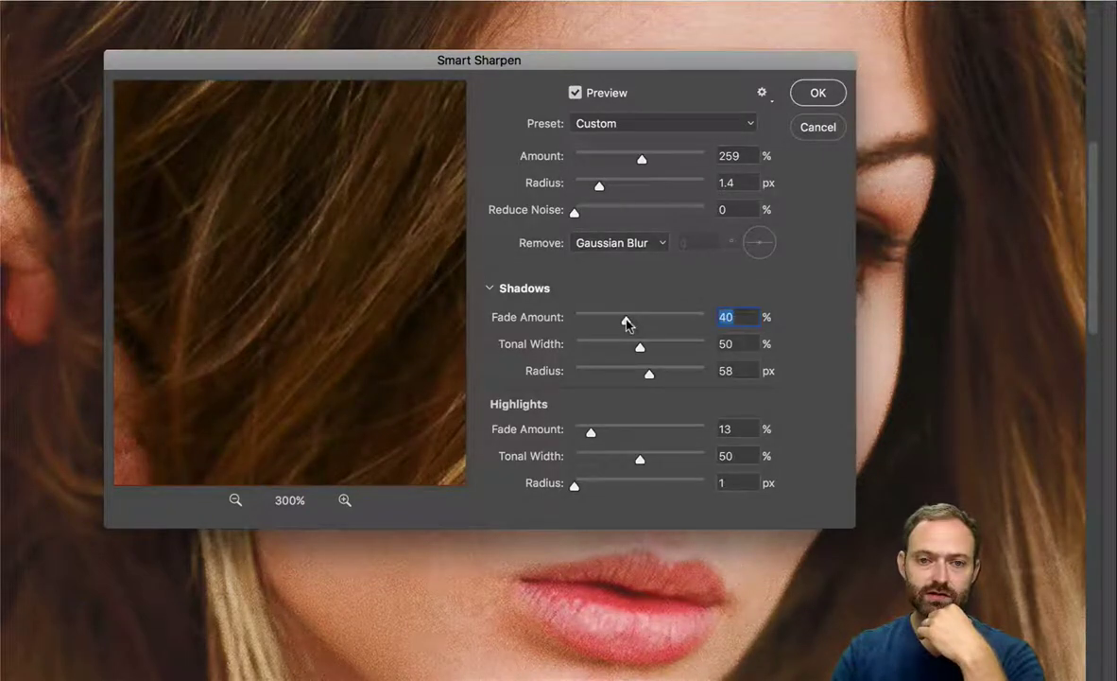
Set the Shadows Radius to 21 px and Fade Amount to 23%, and check the eye in the preview.
drag(649, 374, 599, 376)
drag(626, 321, 602, 324)
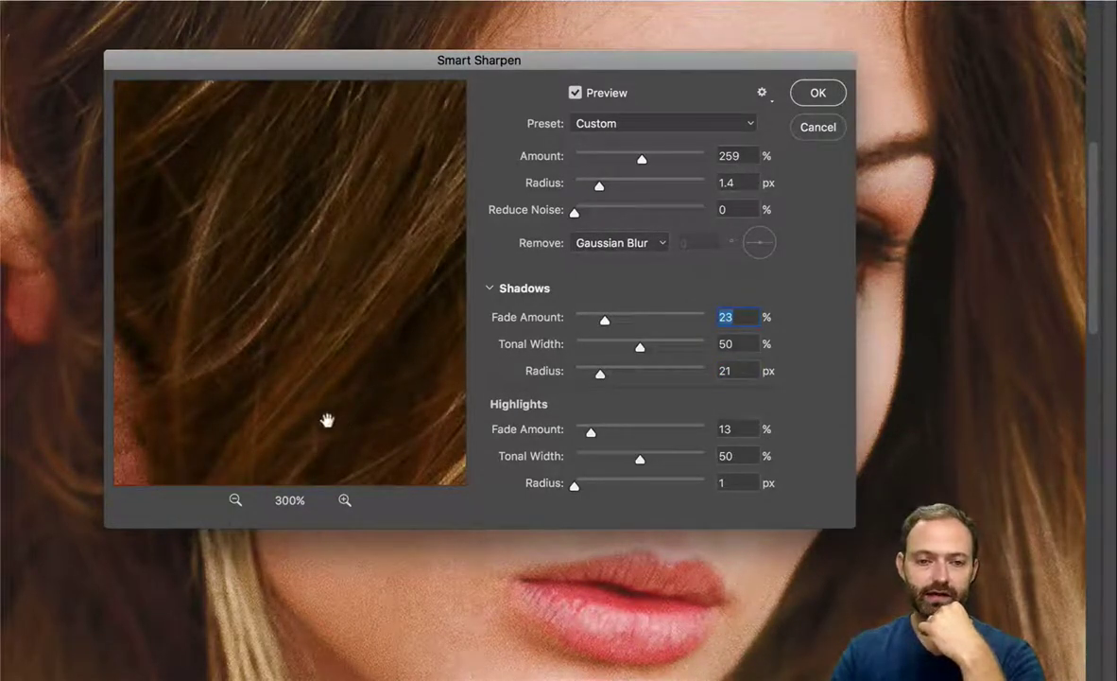
drag(225, 321, 382, 185)
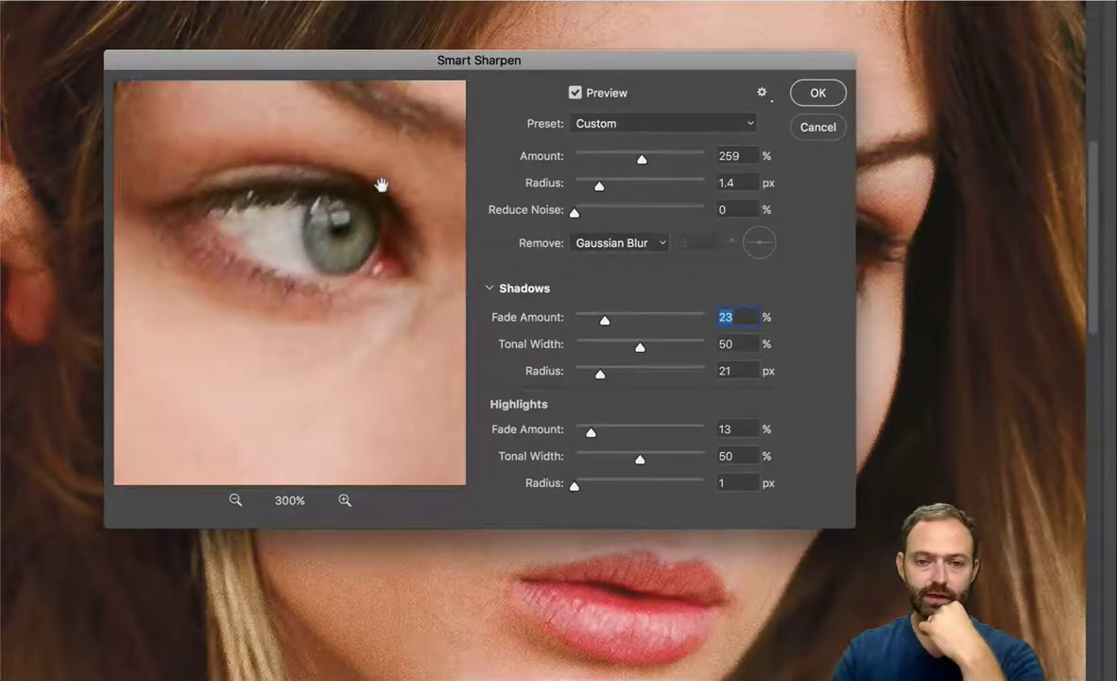
drag(324, 244, 344, 202)
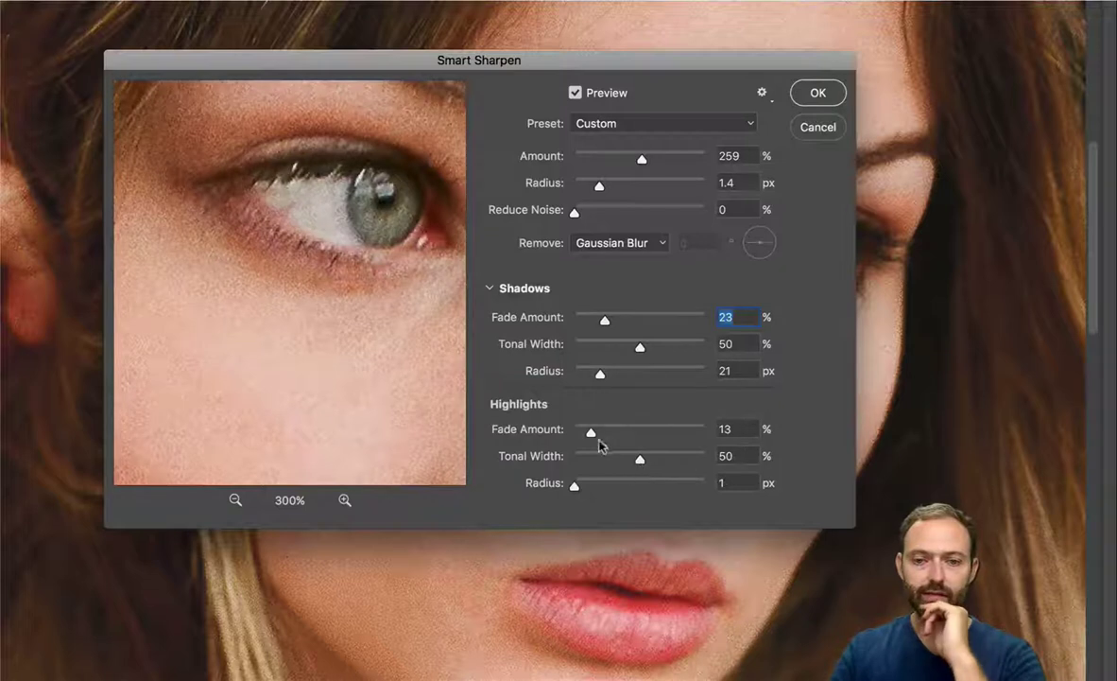
Set the Highlights Radius to 5 px and test a Highlights Fade Amount of 100% before setting it to 0%.
click(591, 434)
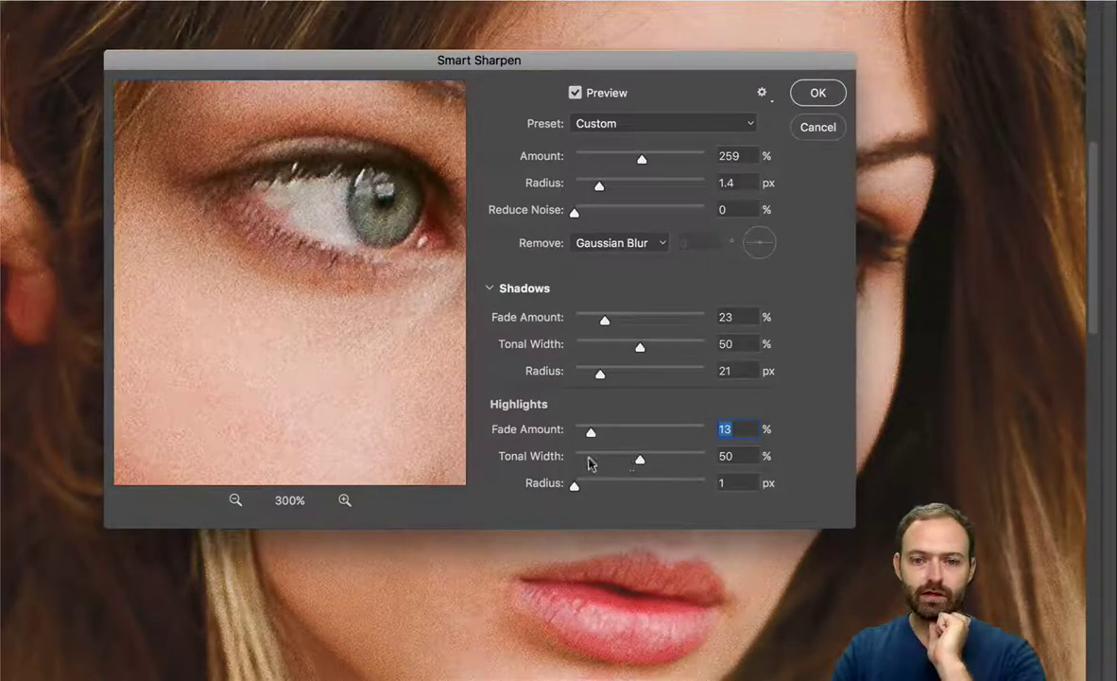
drag(574, 487, 580, 485)
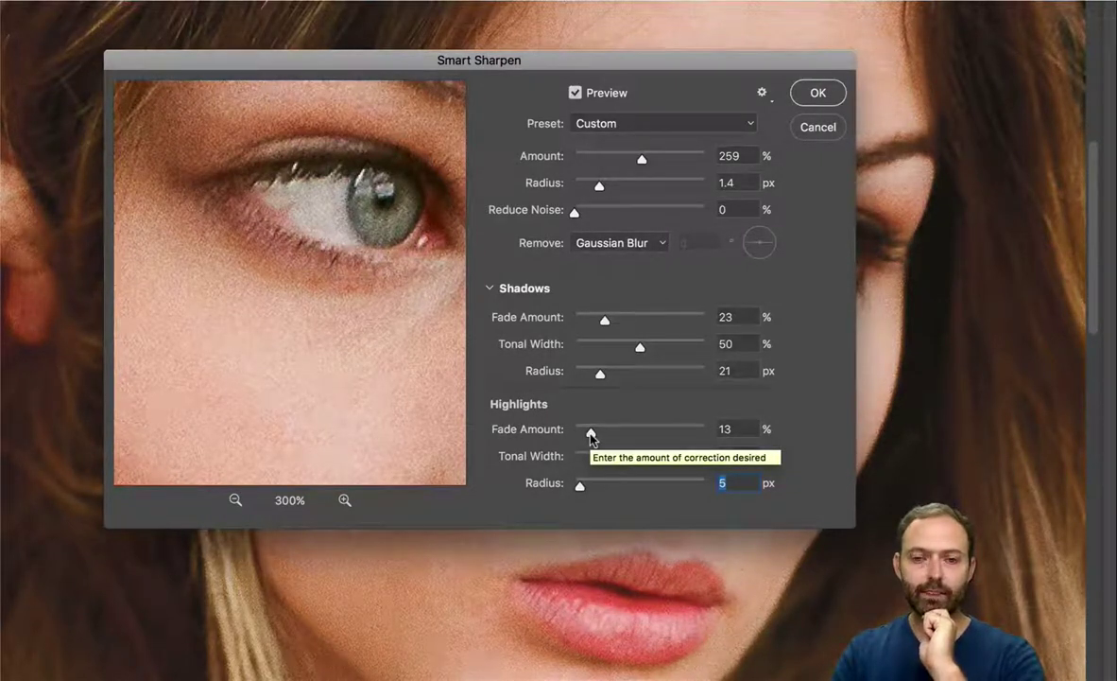
drag(591, 434, 711, 435)
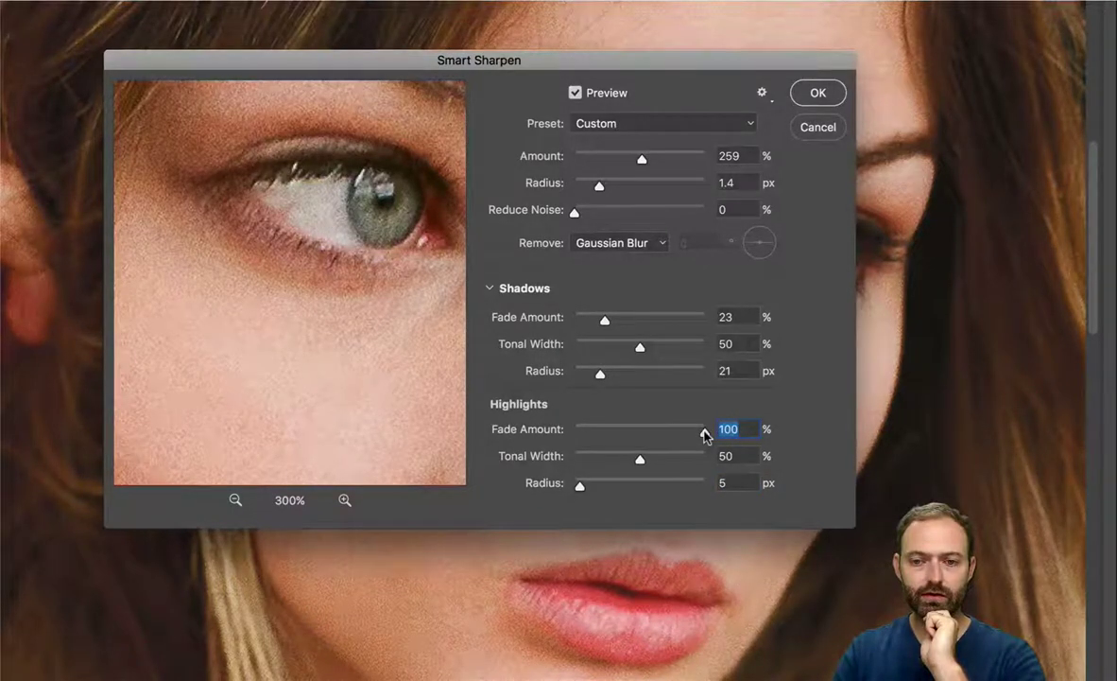
drag(705, 434, 523, 437)
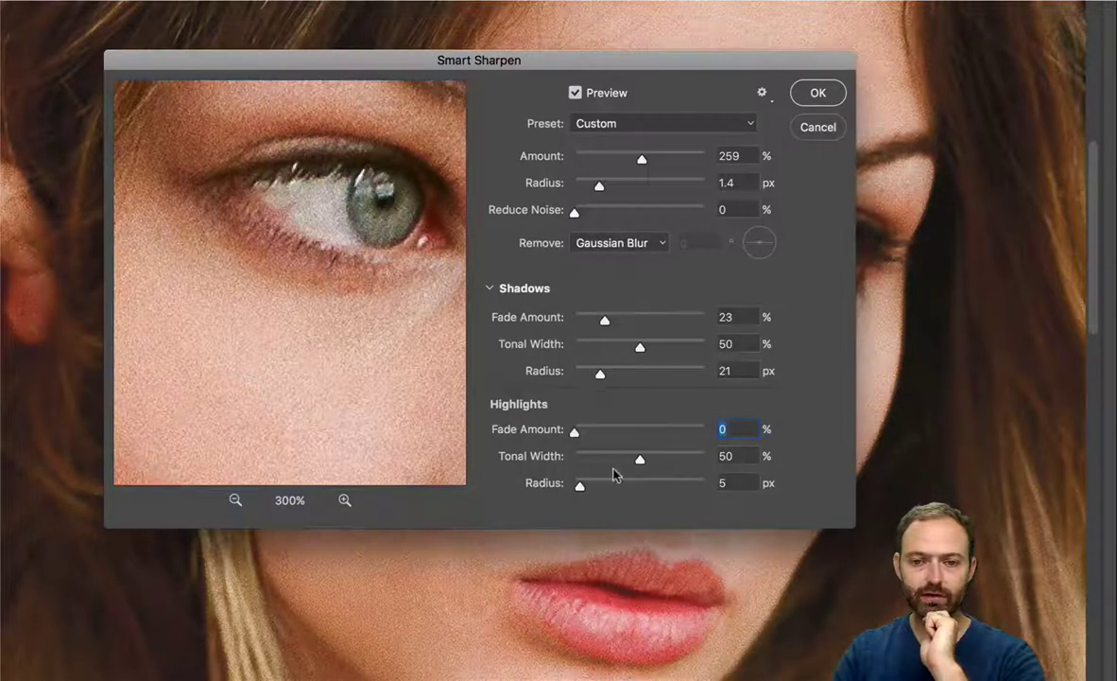
Raise the Highlights Radius to 71 px and fine-tune it to 66 px.
drag(581, 487, 667, 499)
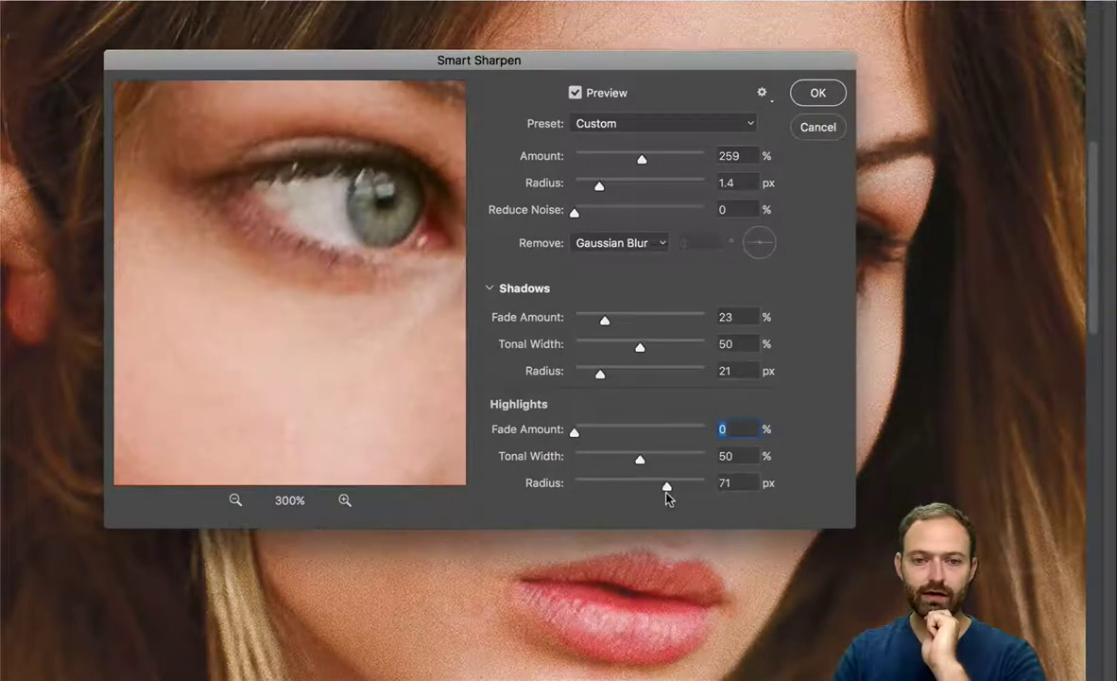
click(666, 489)
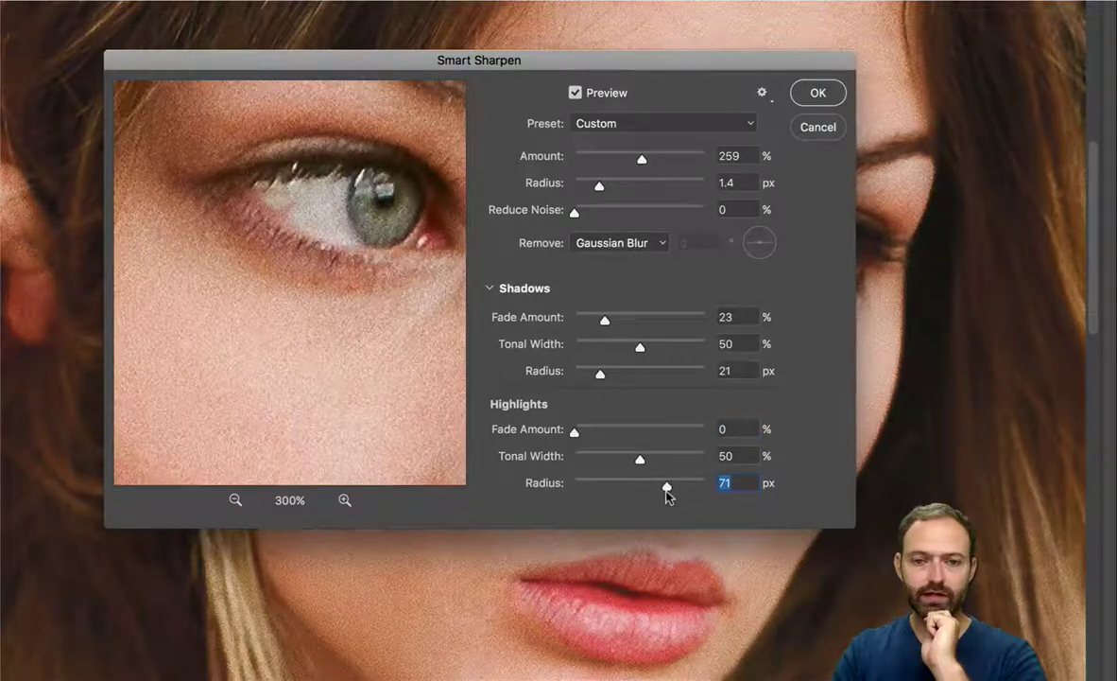
drag(669, 492, 661, 489)
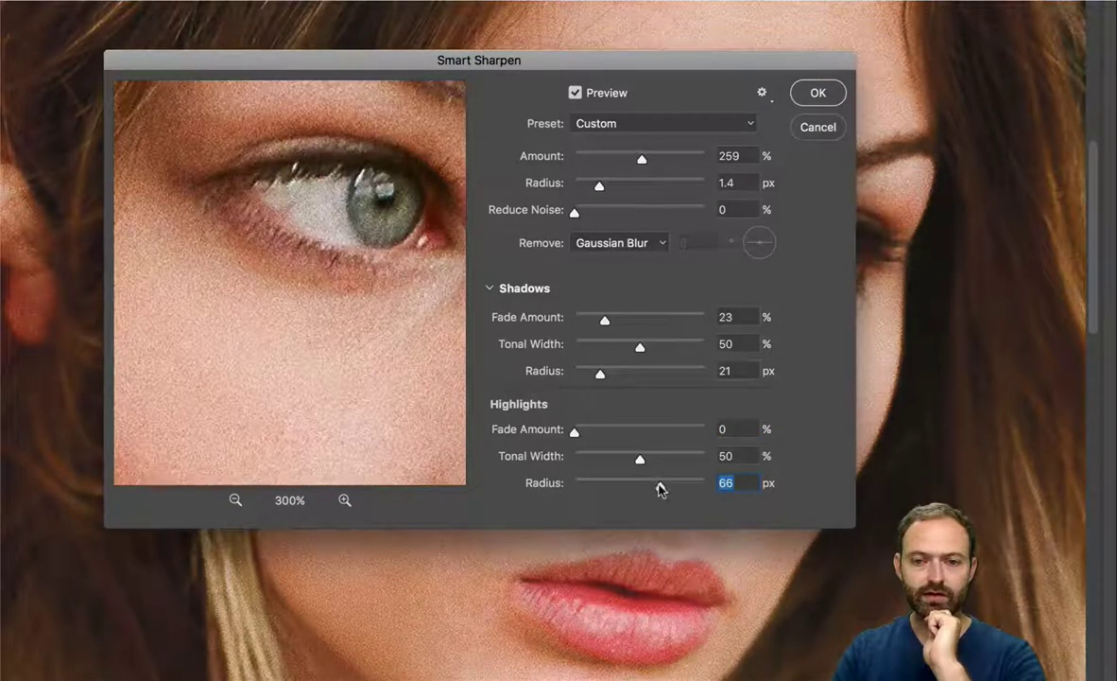
Set the Highlights Radius to 57 px and Tonal Width to 86%, and apply the Smart Sharpen filter.
drag(588, 485, 568, 486)
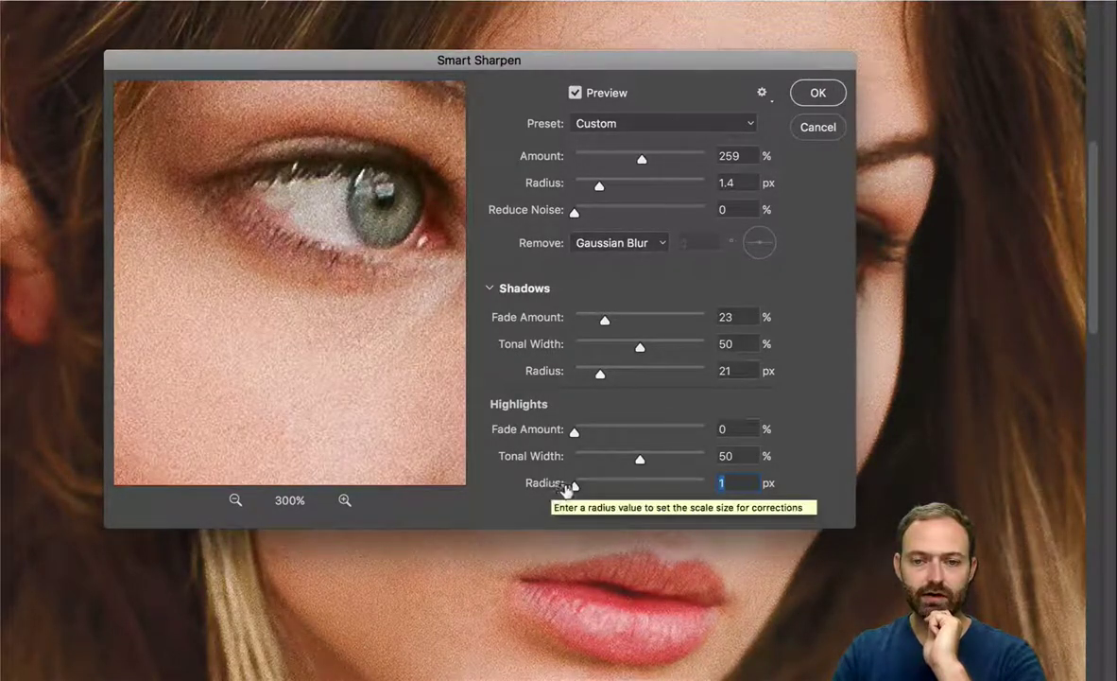
drag(572, 487, 688, 461)
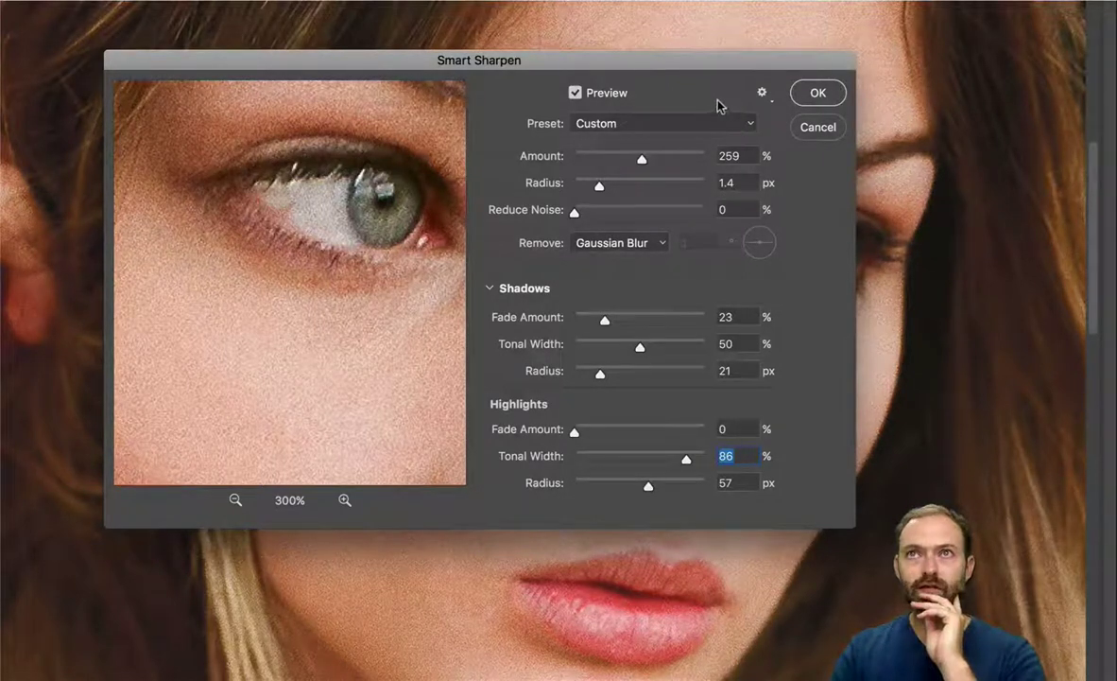
click(817, 93)
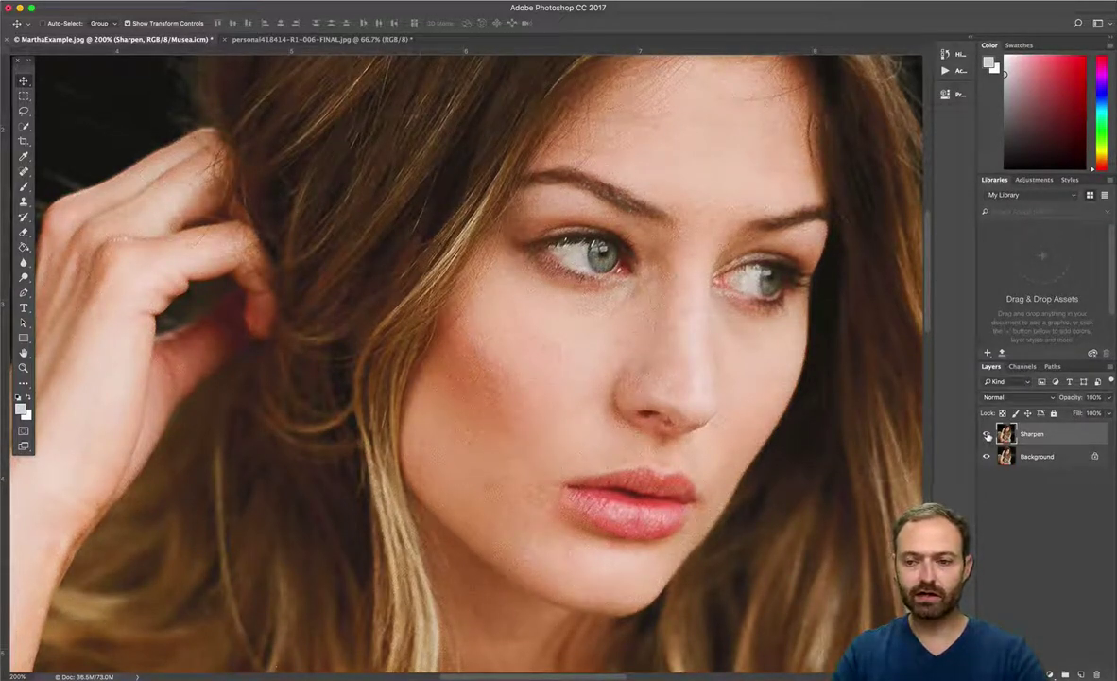
Compare the face at 300% zoom with the Sharpen layer hidden and shown.
click(987, 434)
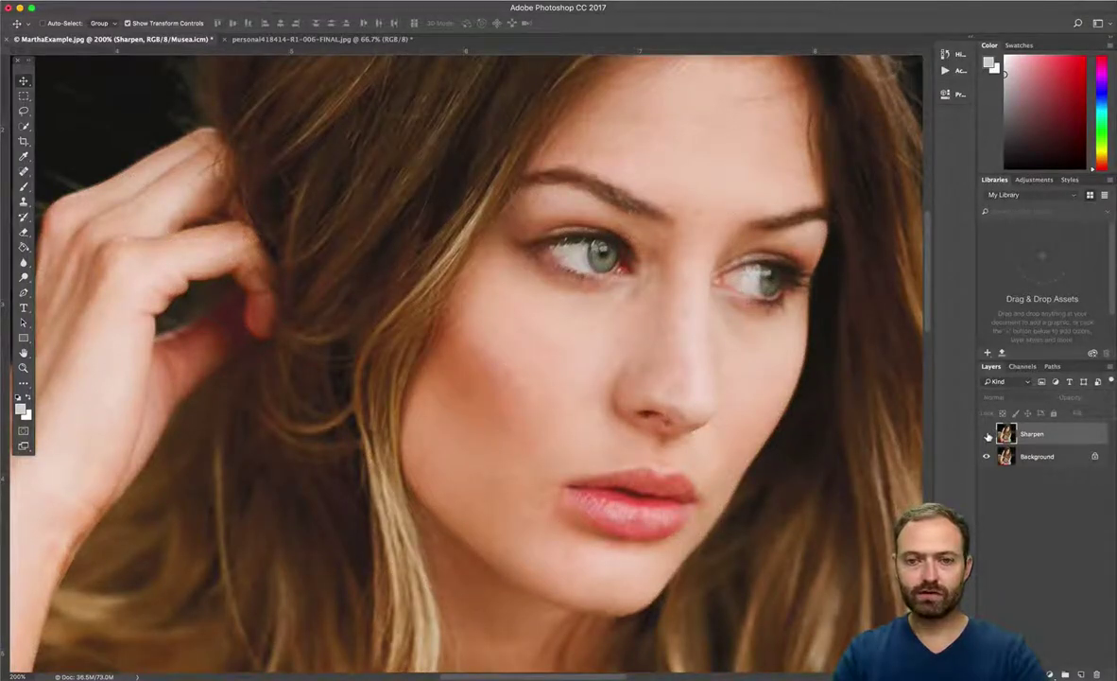
key(z)
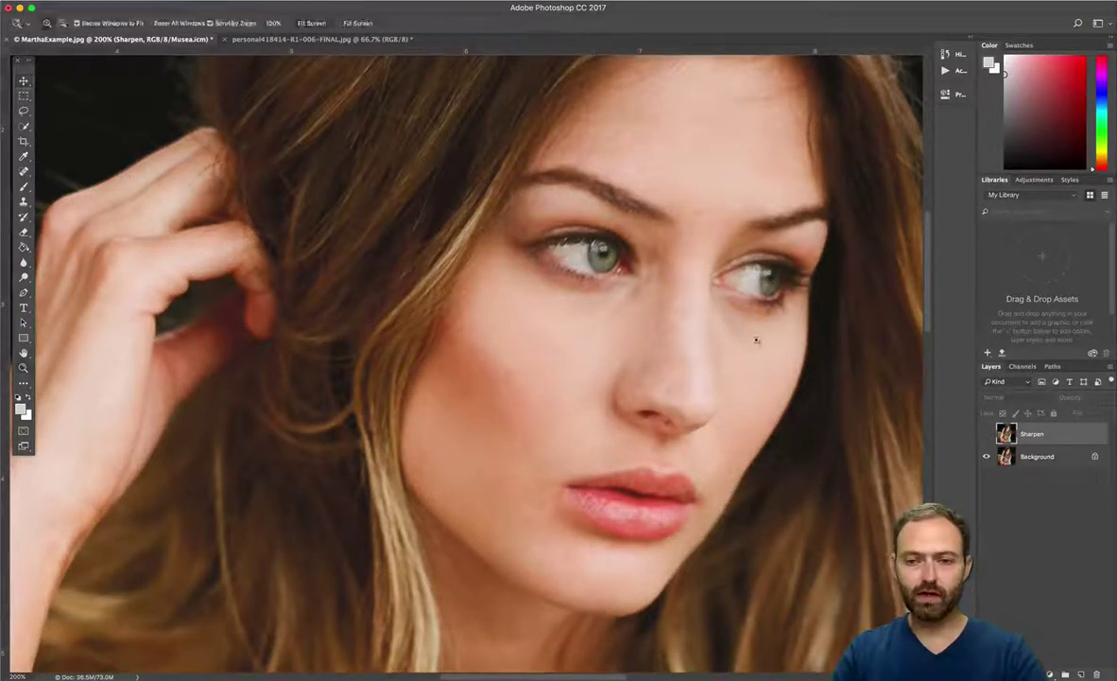
click(627, 271)
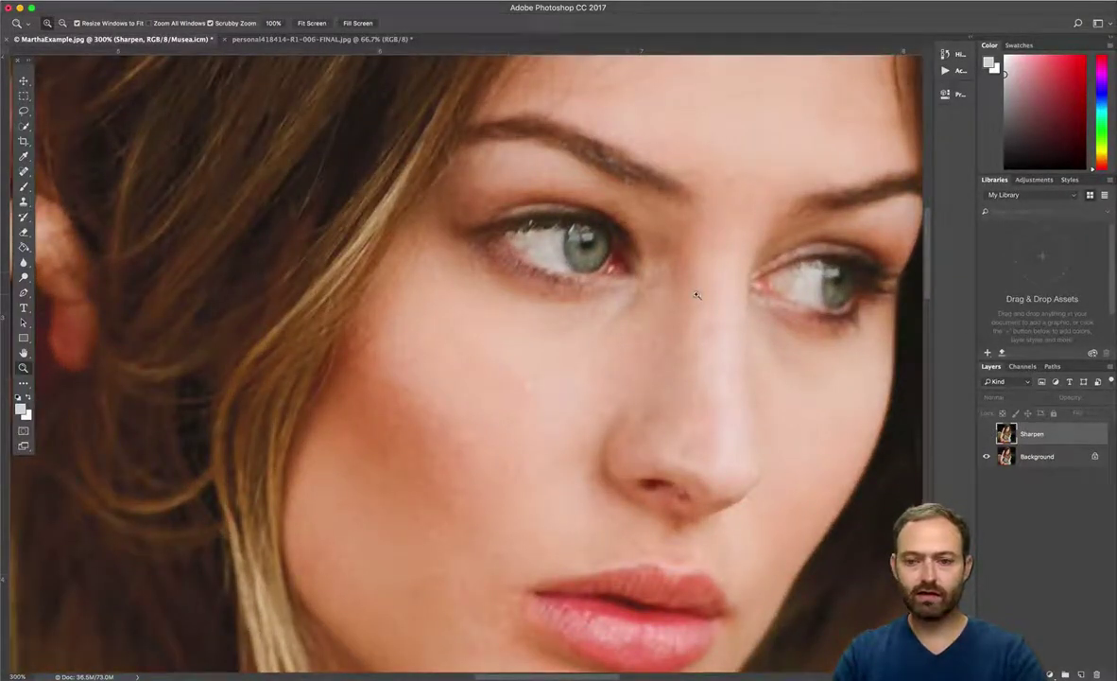
click(988, 435)
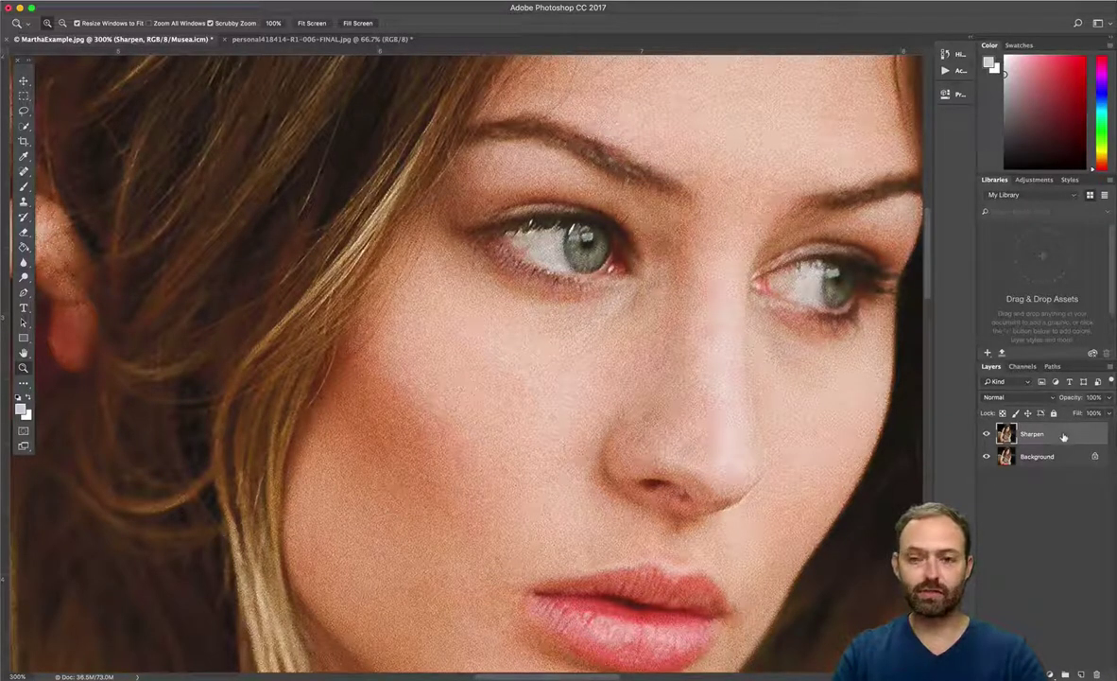
Compare the Sharpen layer at 0% and 100% opacity, set it to about 78%, and deselect the layer.
click(1110, 398)
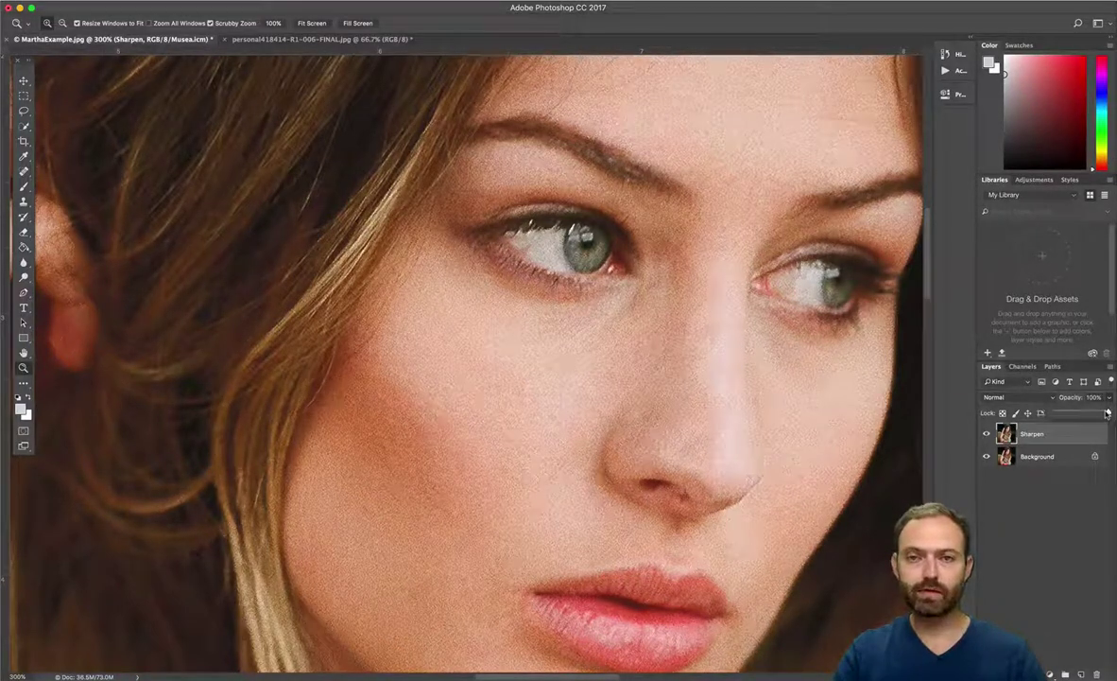
drag(1108, 413, 1055, 413)
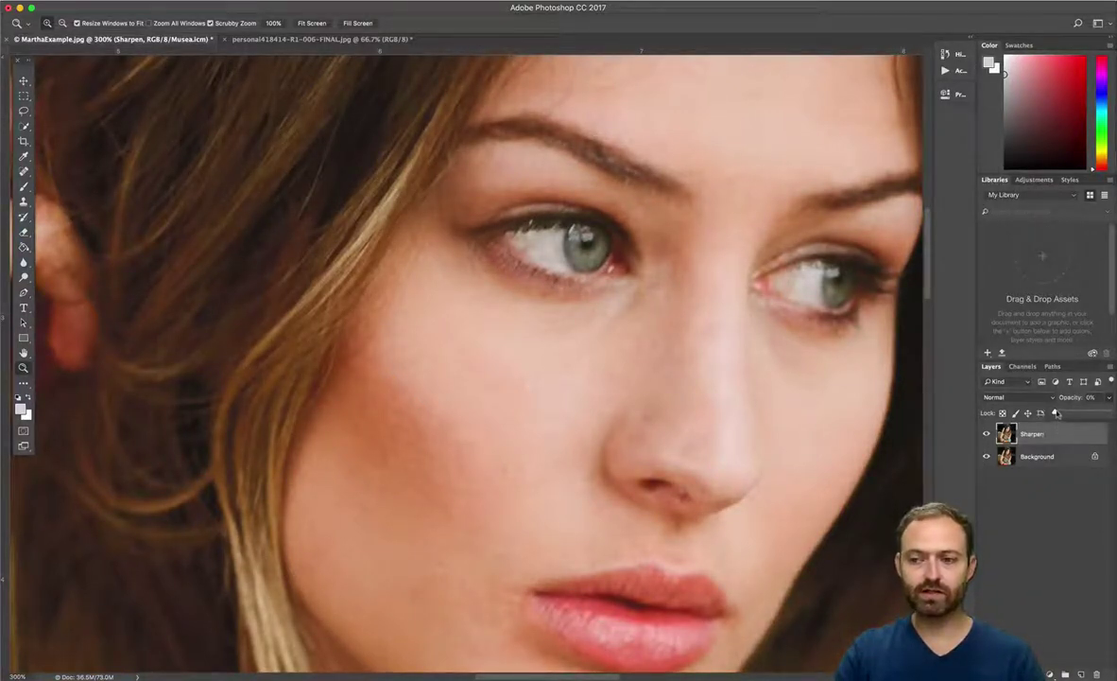
drag(1056, 413, 1110, 414)
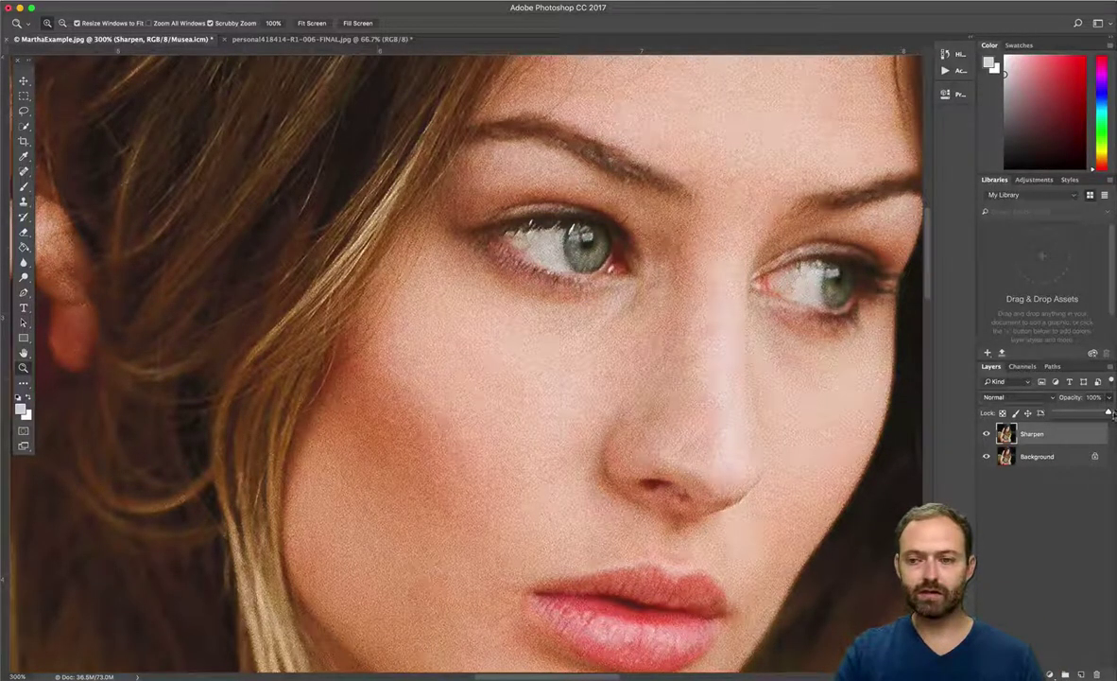
mouse_move(1112, 413)
mouse_down()
mouse_move(1049, 414)
mouse_move(1099, 415)
mouse_up()
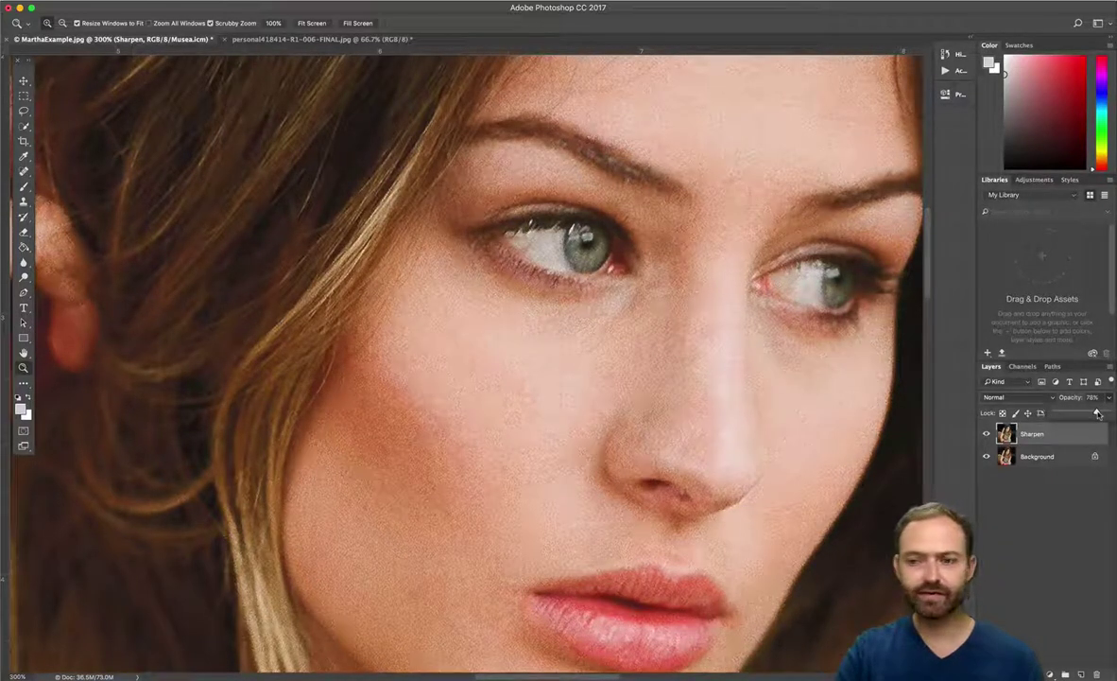
click(1058, 504)
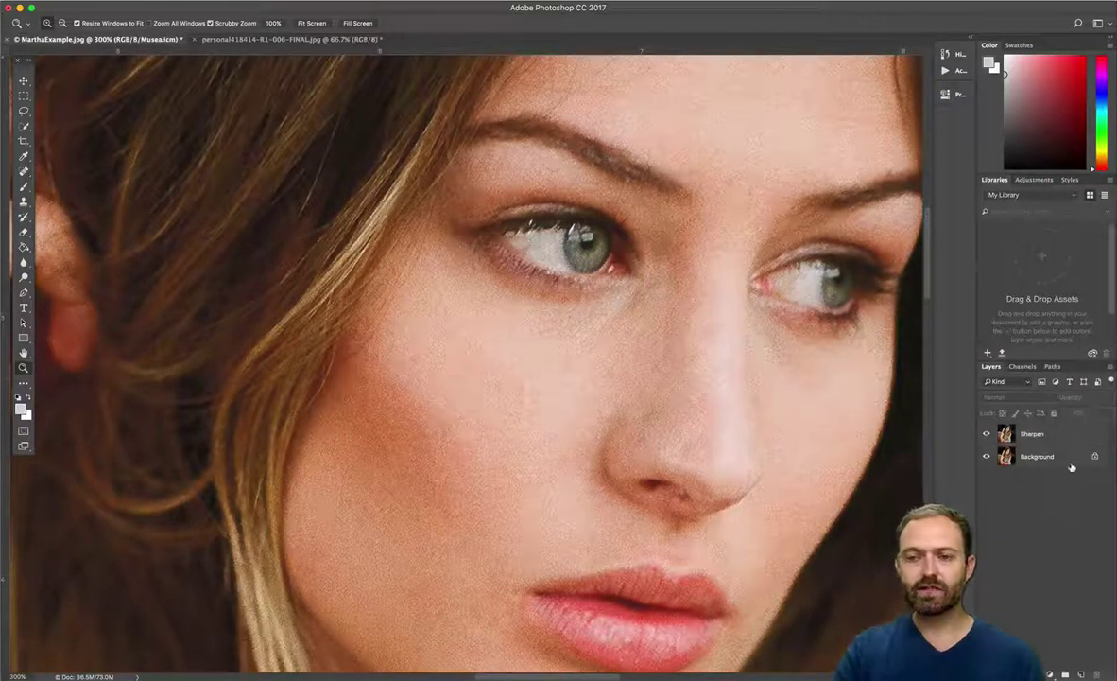
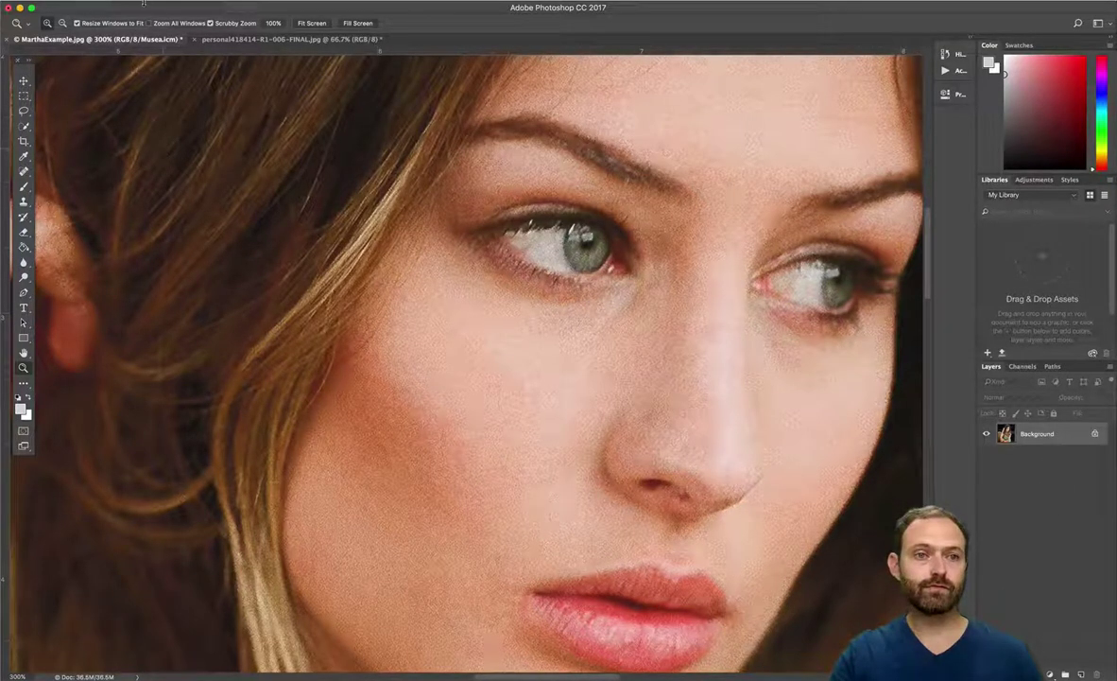
Save the flattened portrait under its current file name.
click(113, 1)
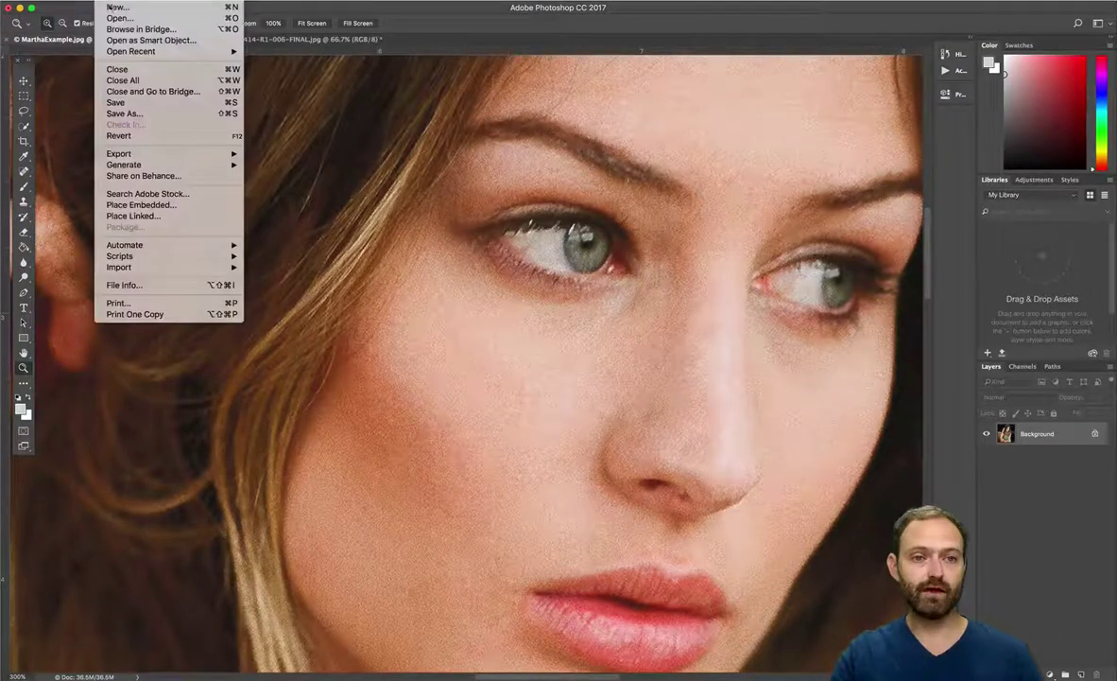
click(142, 103)
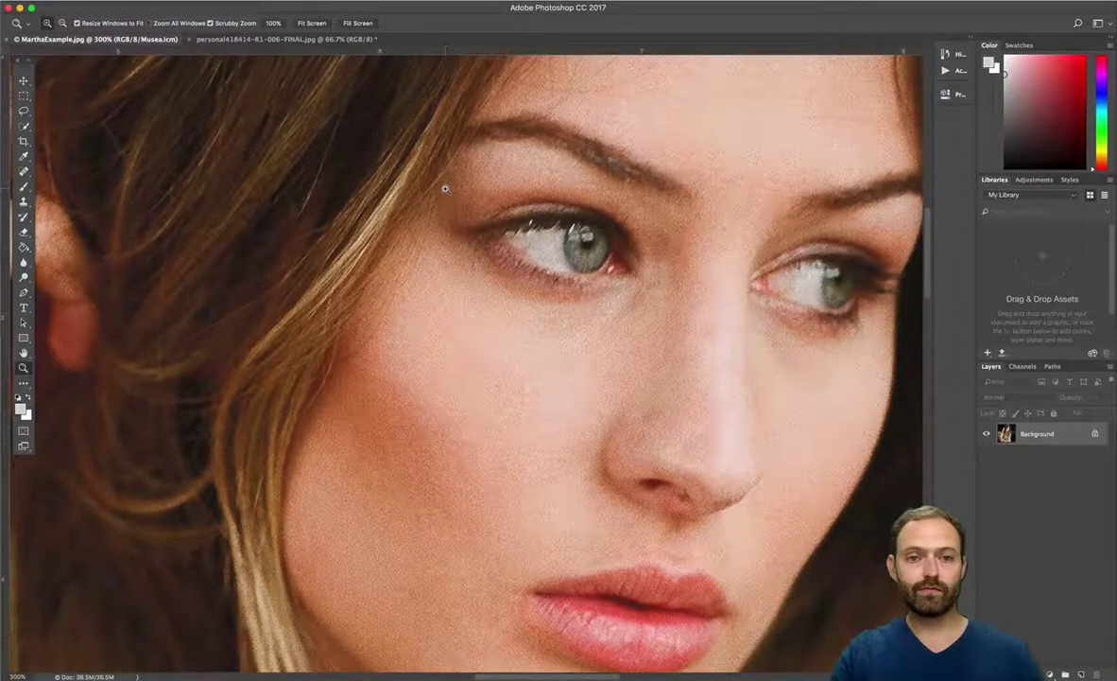
click(94, 2)
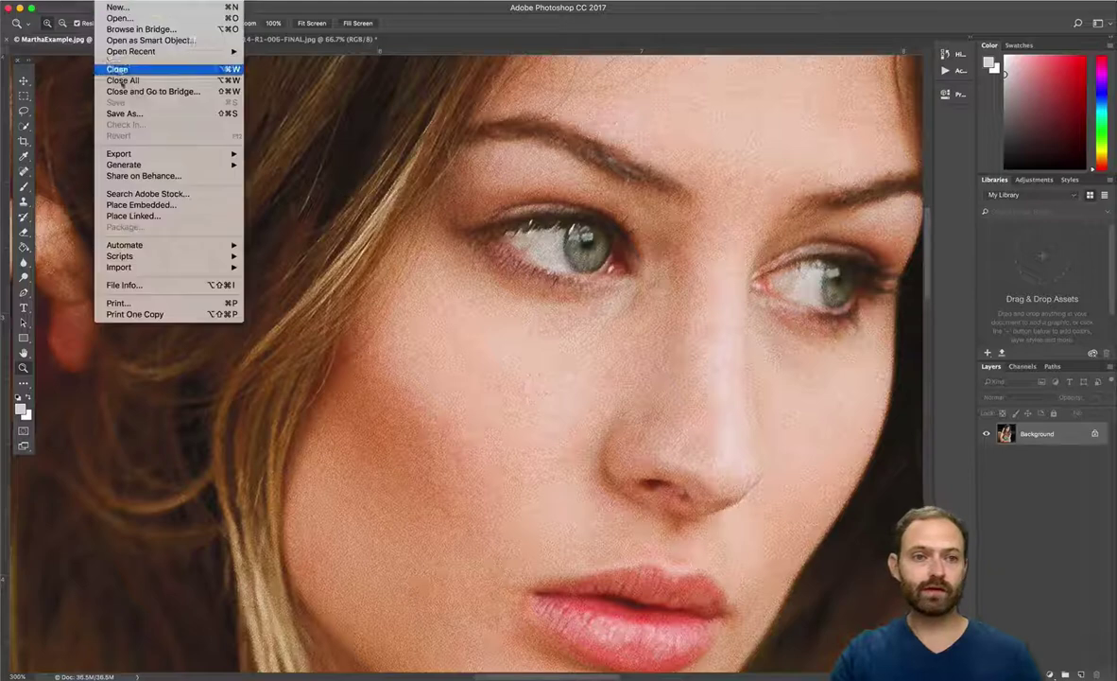
click(125, 111)
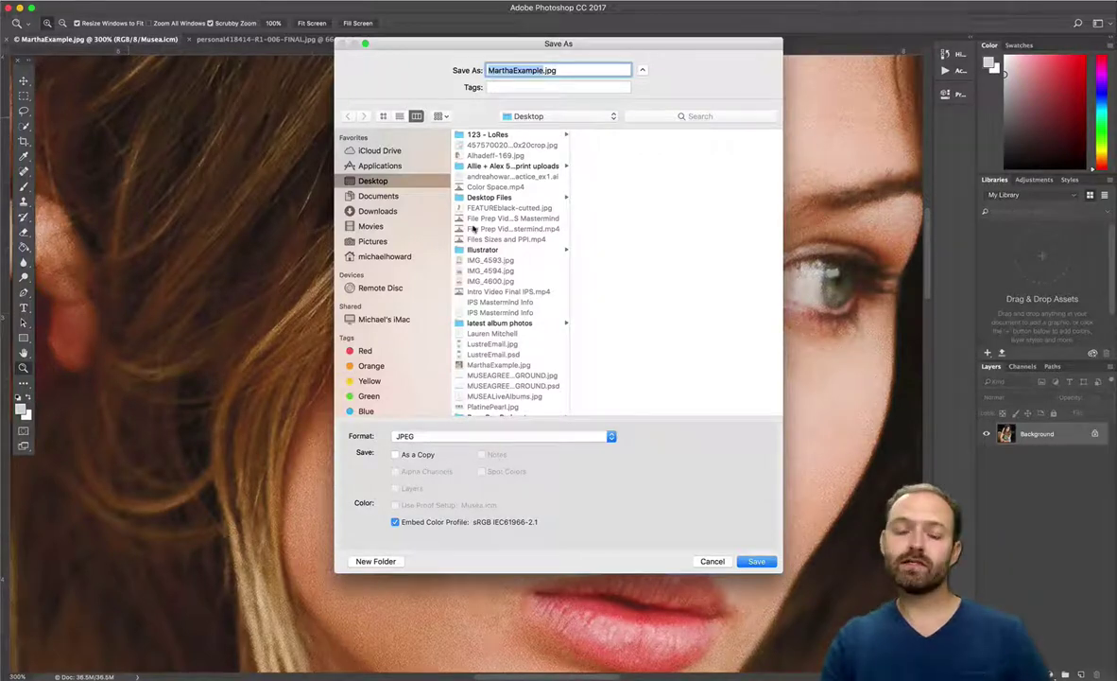
click(712, 561)
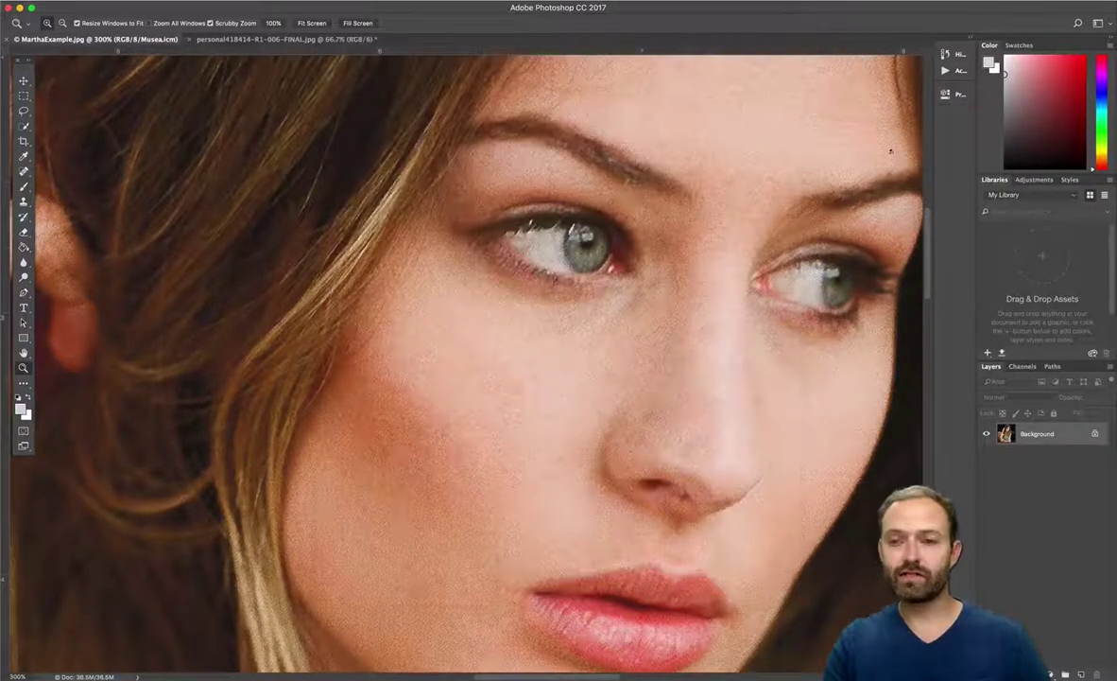
click(949, 61)
click(949, 60)
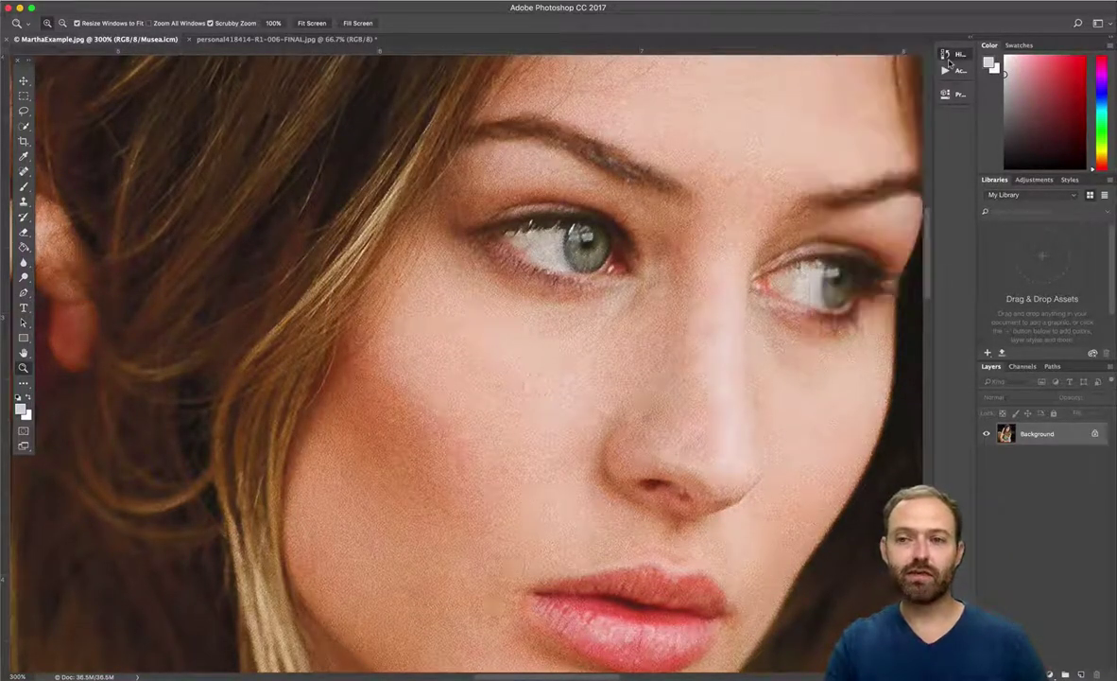
Start saving a JPEG copy on the Desktop under the name MarthaExample-FinalSharpened.jpg.
click(99, 3)
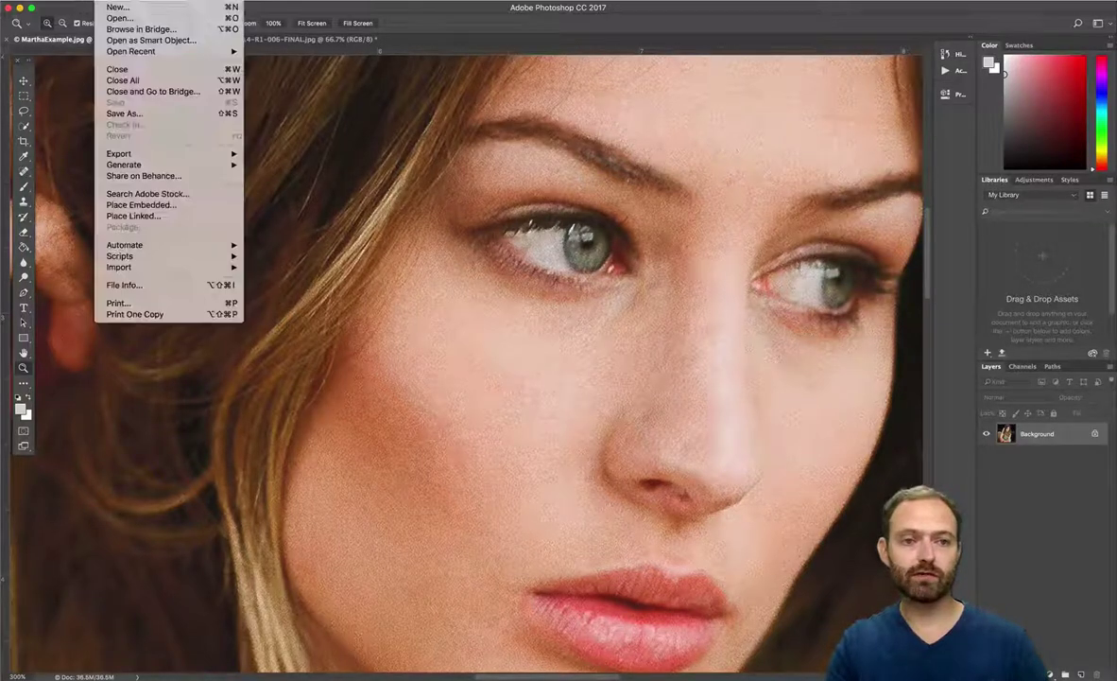
click(147, 117)
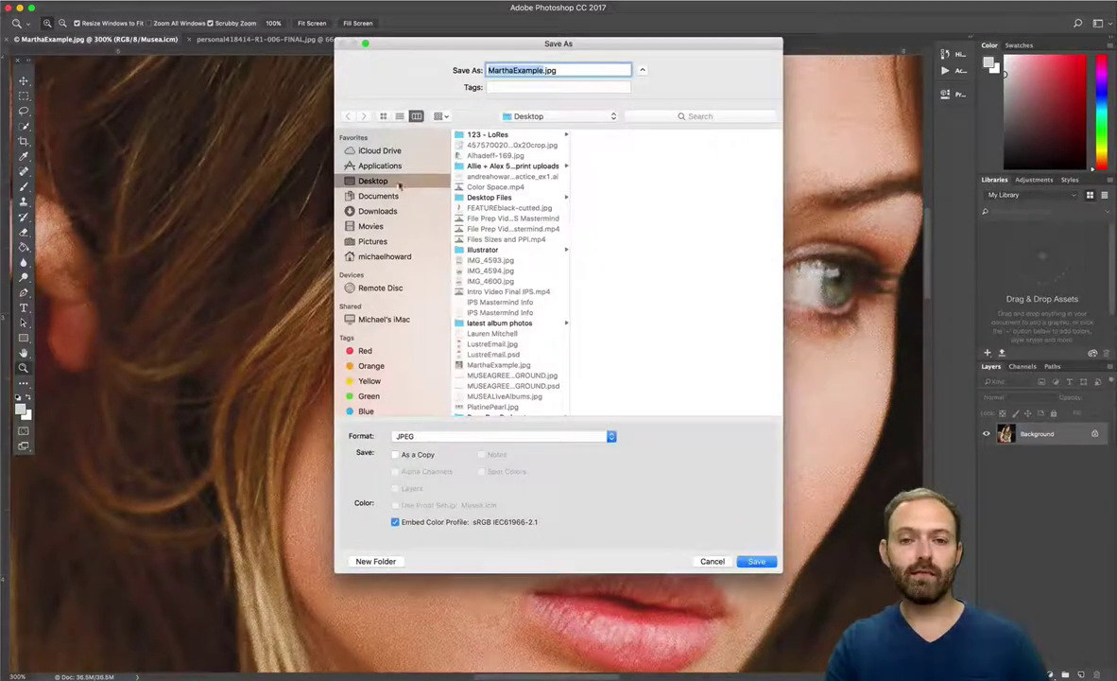
key(Right)
text(-Fin)
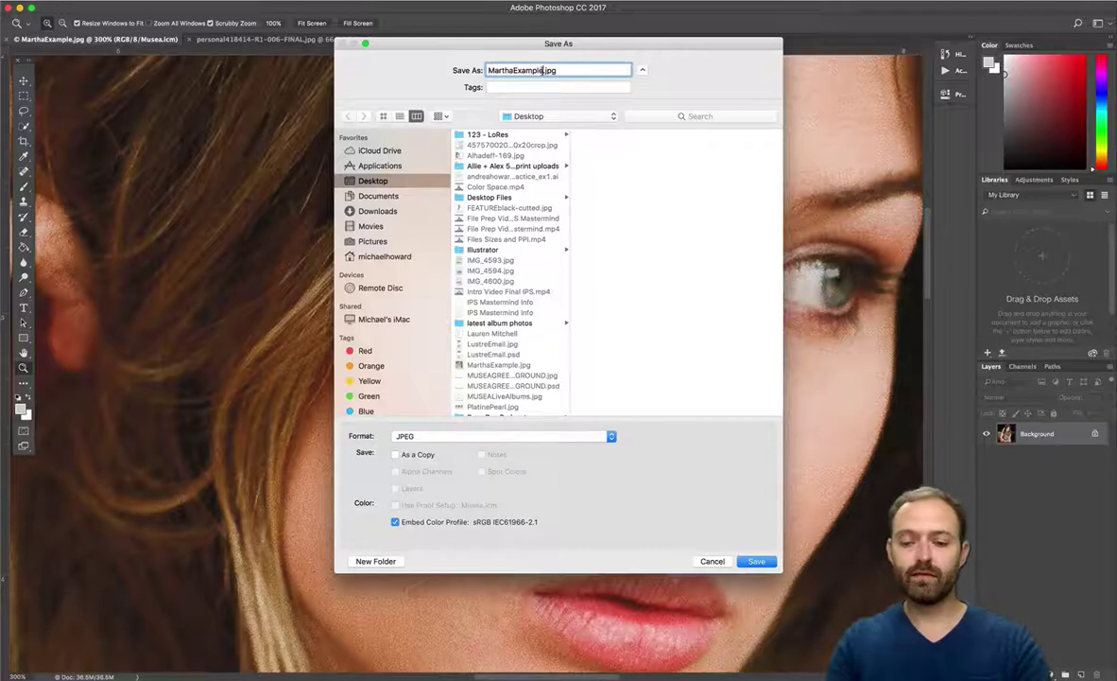
text(alSharpen)
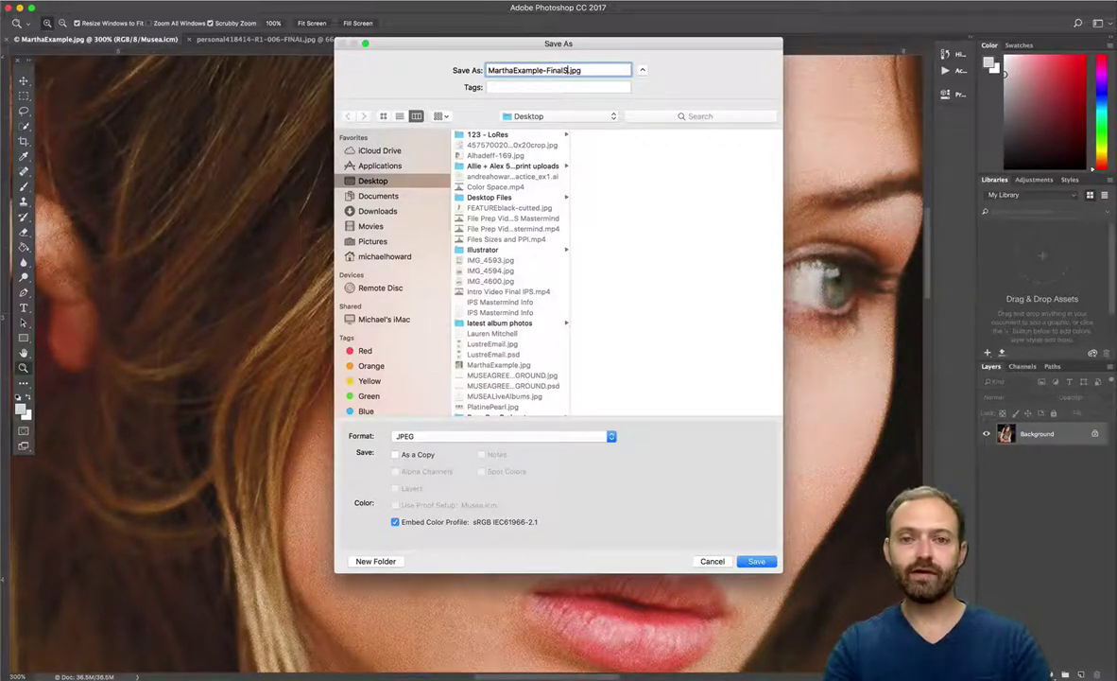
text(ed)
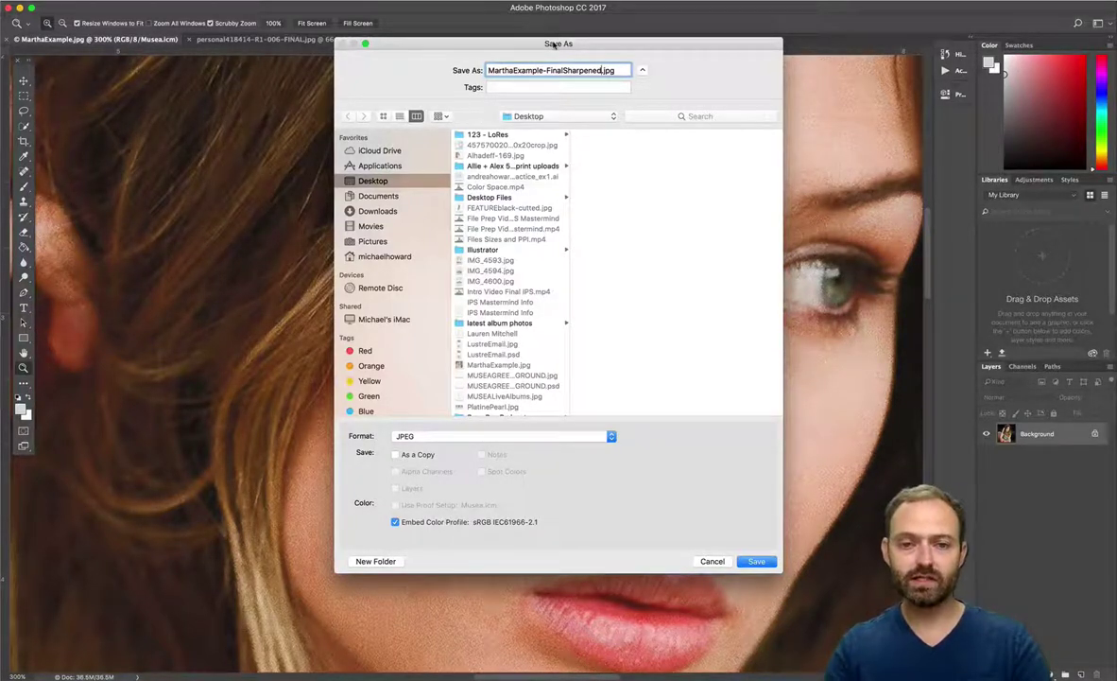
Replace the FinalSharpened suffix so the copy's name reads MarthaExample-ReadyForPrint.jpg.
key(BackSpace)
key(BackSpace)
key(BackSpace)
key(BackSpace)
key(BackSpace)
key(BackSpace)
key(BackSpace)
key(BackSpace)
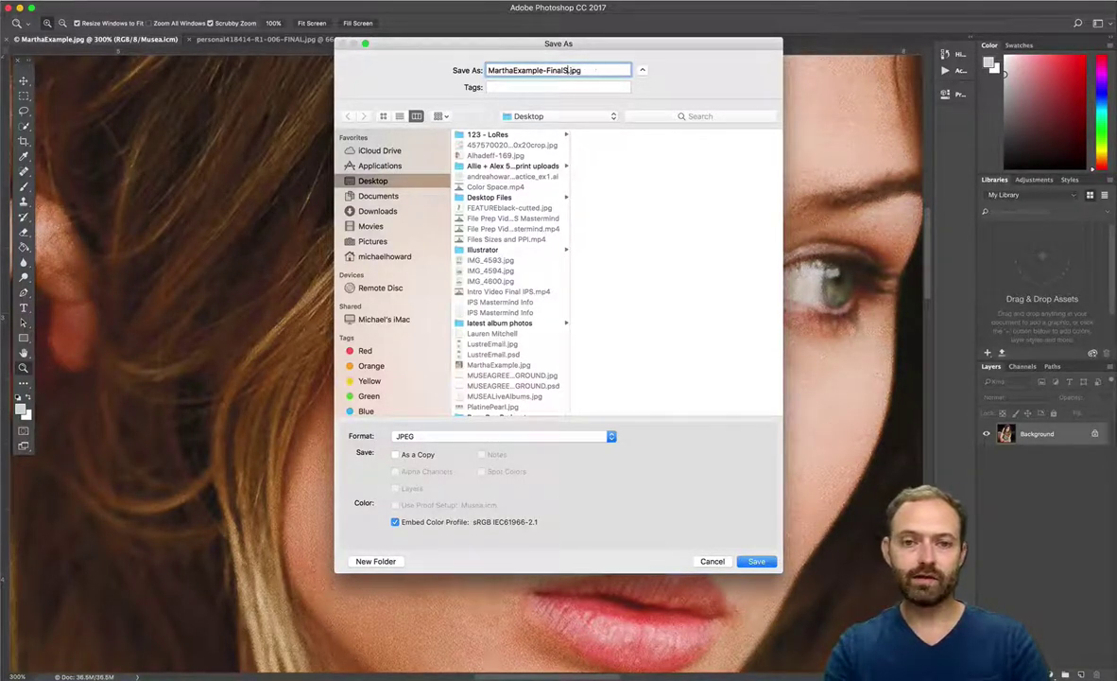
key(BackSpace)
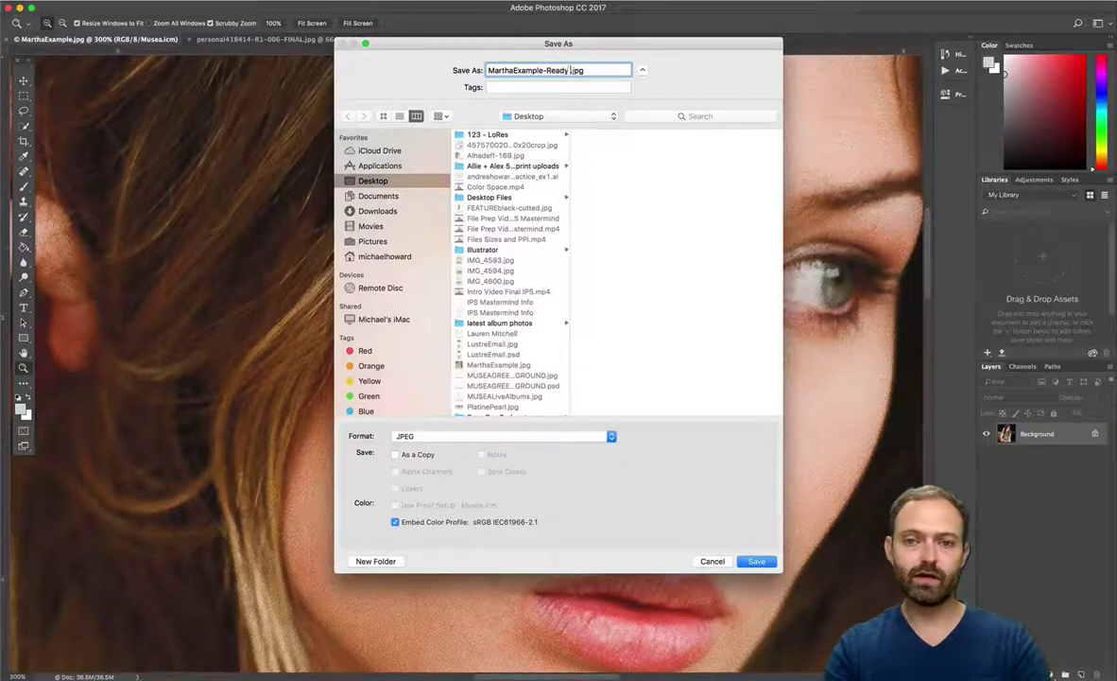
text(For )
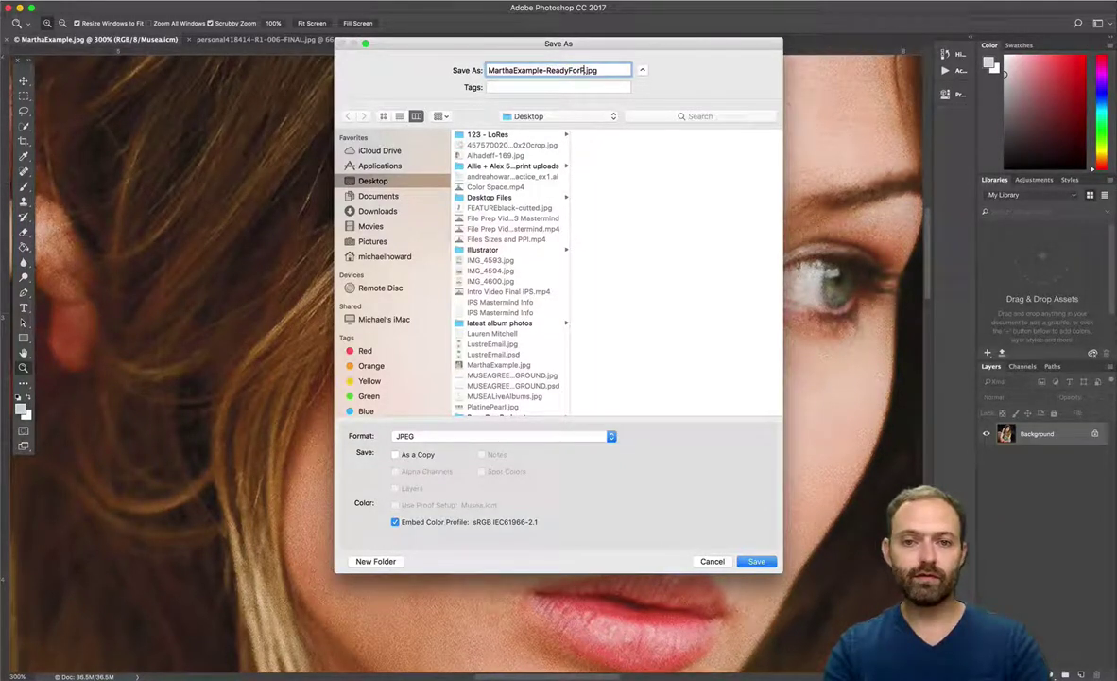
text(rint)
Shorten the copy's file name to MarthaExample-RFP.jpg and cancel the save.
key(BackSpace)
key(BackSpace)
key(BackSpace)
key(BackSpace)
key(BackSpace)
key(BackSpace)
key(BackSpace)
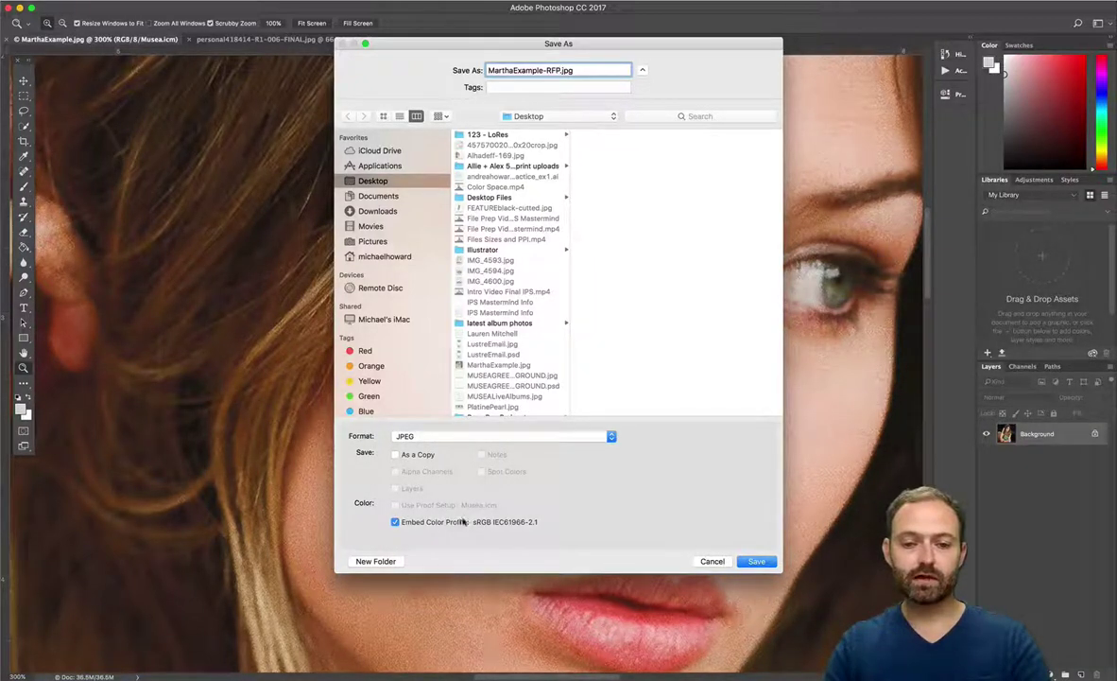
click(705, 560)
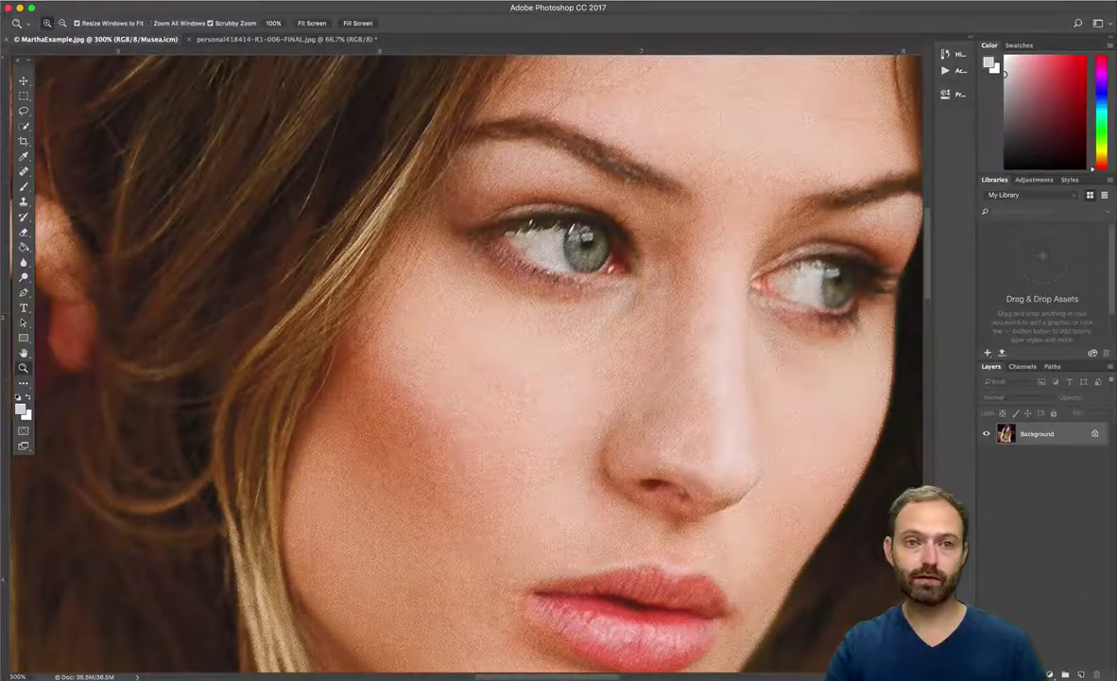
Check which color profile is assigned to the document, leave the settings unapplied, and return to the Zoom tool.
click(137, 0)
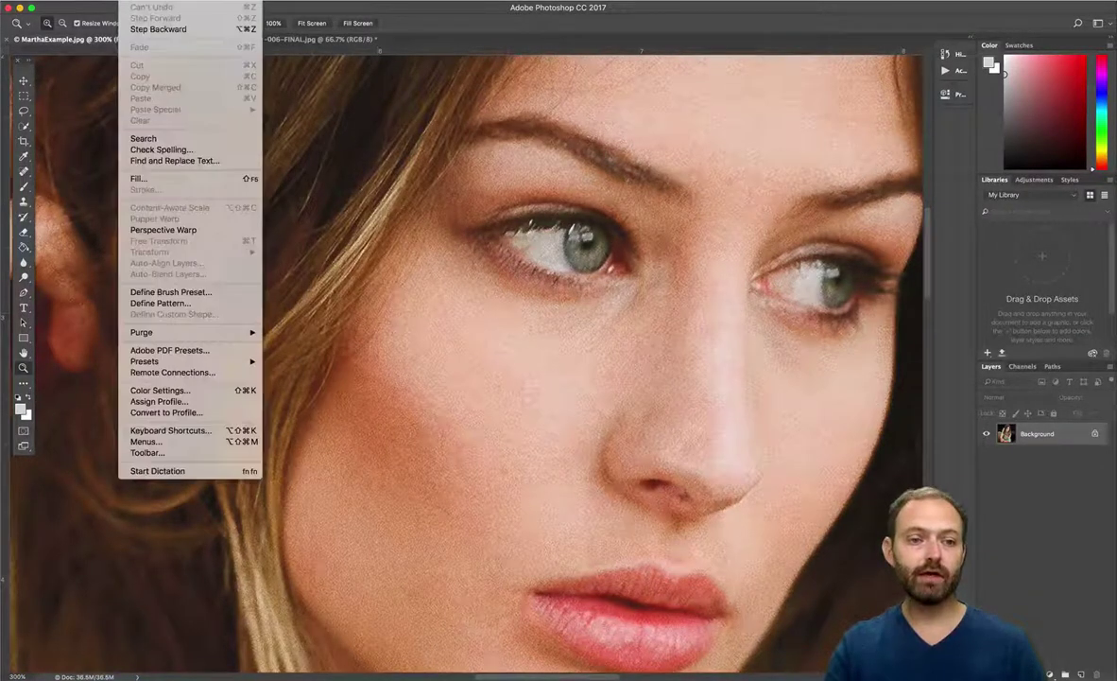
click(170, 402)
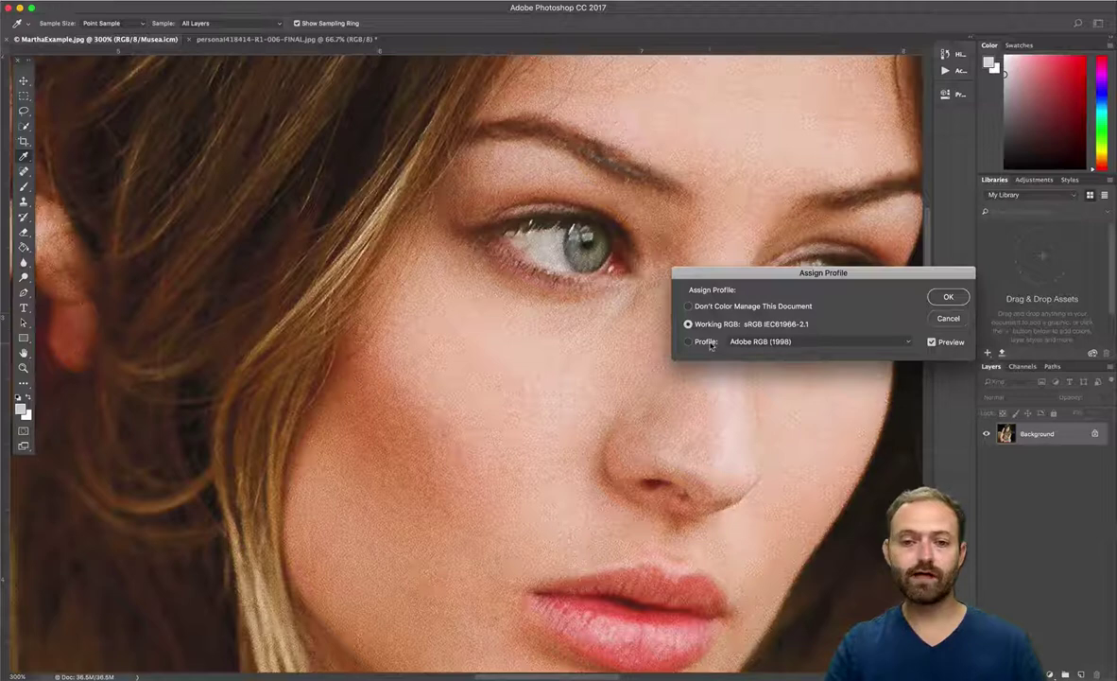
click(948, 318)
key(z)
Start saving the sharpened portrait as a JPEG on the Desktop under the name MarthaExample-RFP.jpg.
click(109, 0)
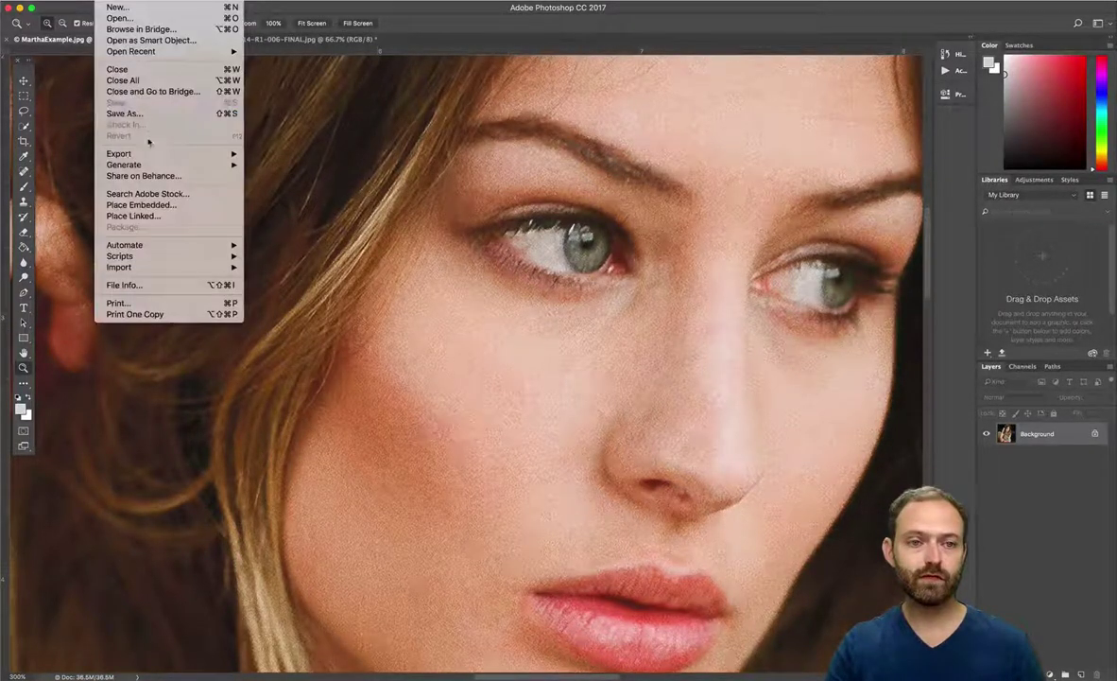
click(281, 164)
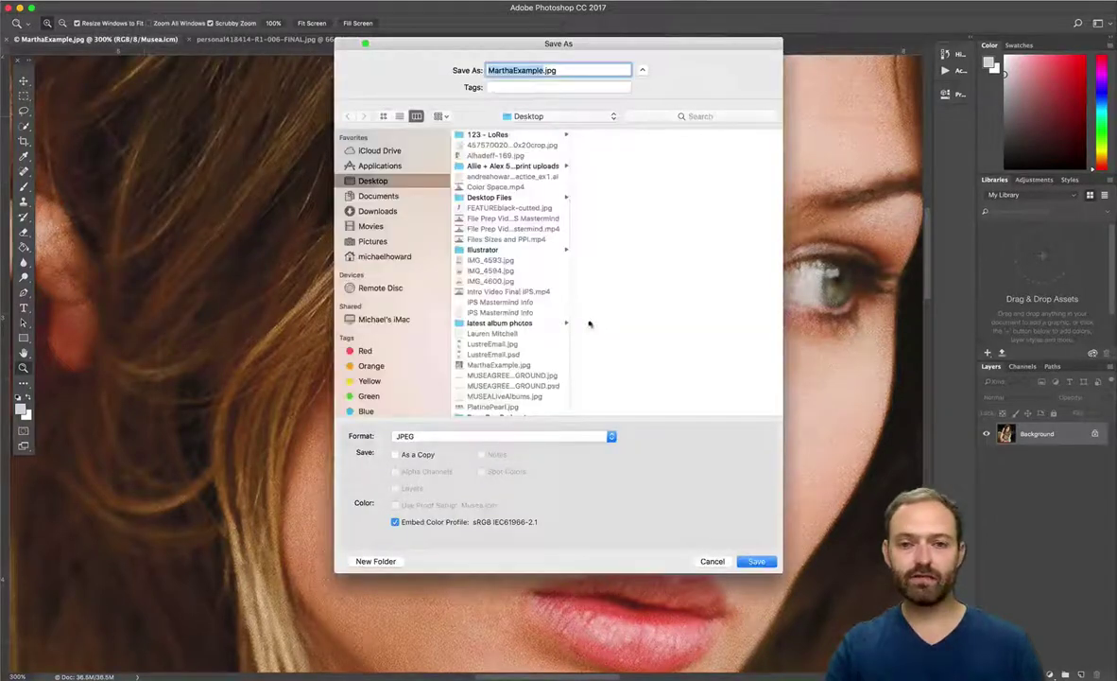
click(546, 75)
text(-Re)
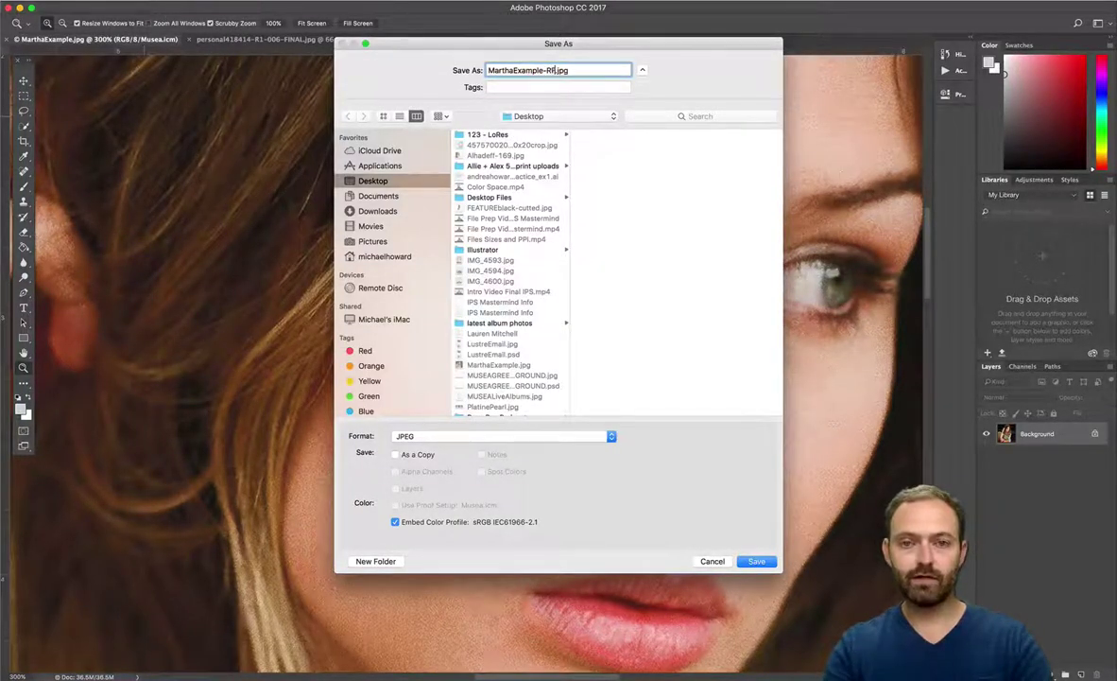
text(P)
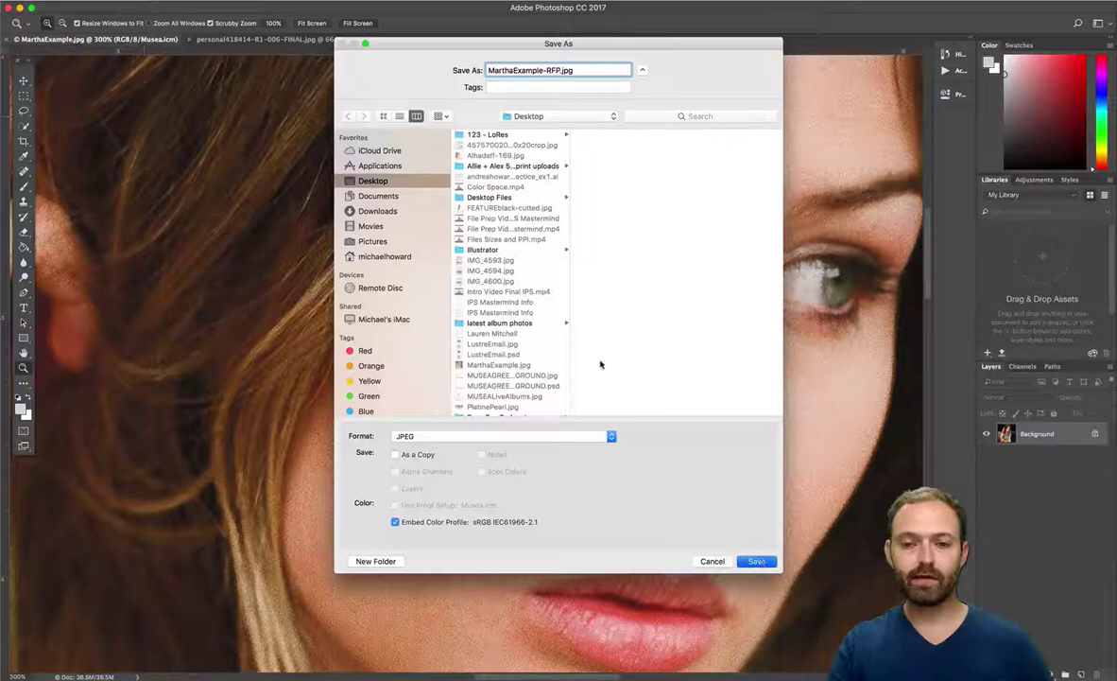
key(Return)
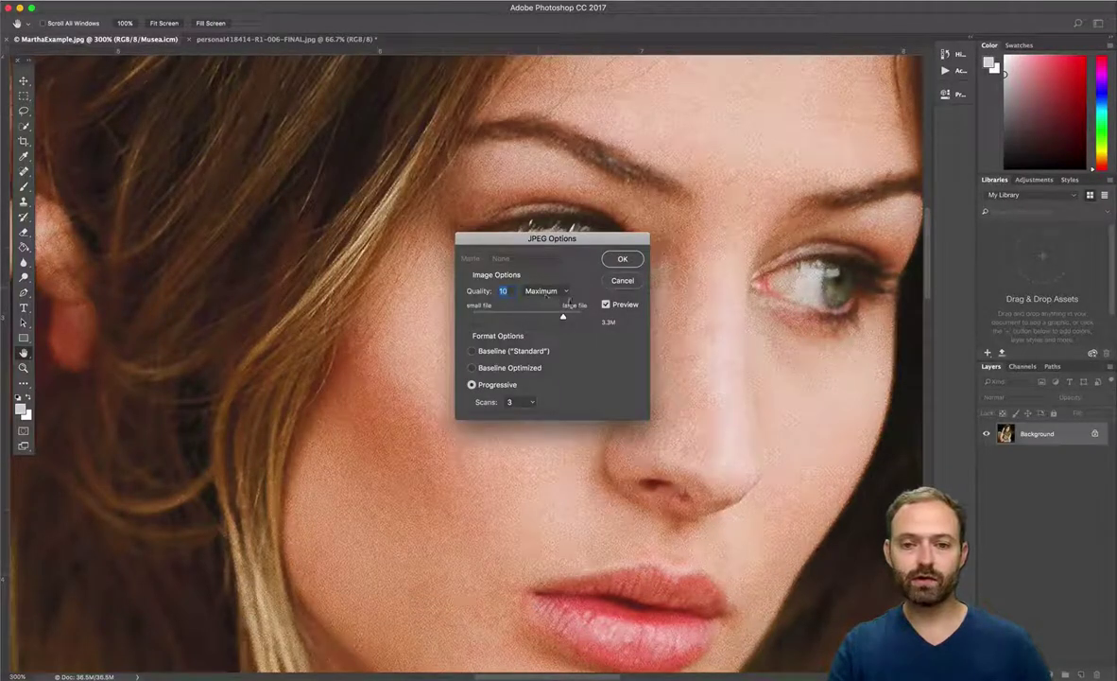
Compare JPEG quality 12 with lower values, then set the quality to 10 and complete the save.
drag(584, 244, 581, 215)
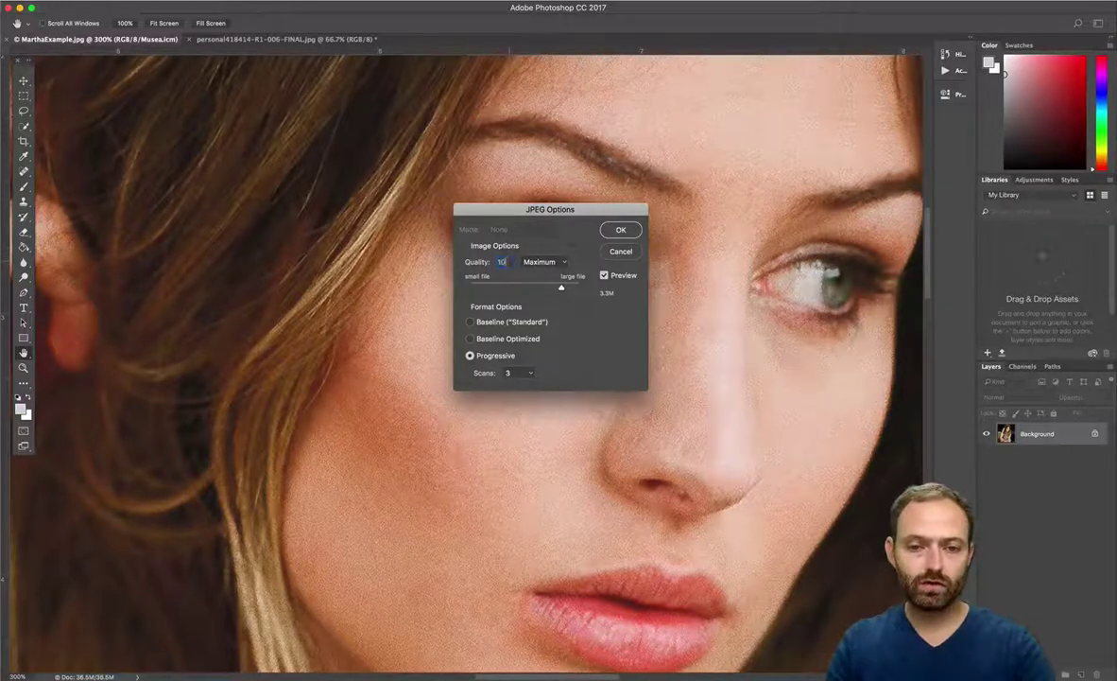
text(12)
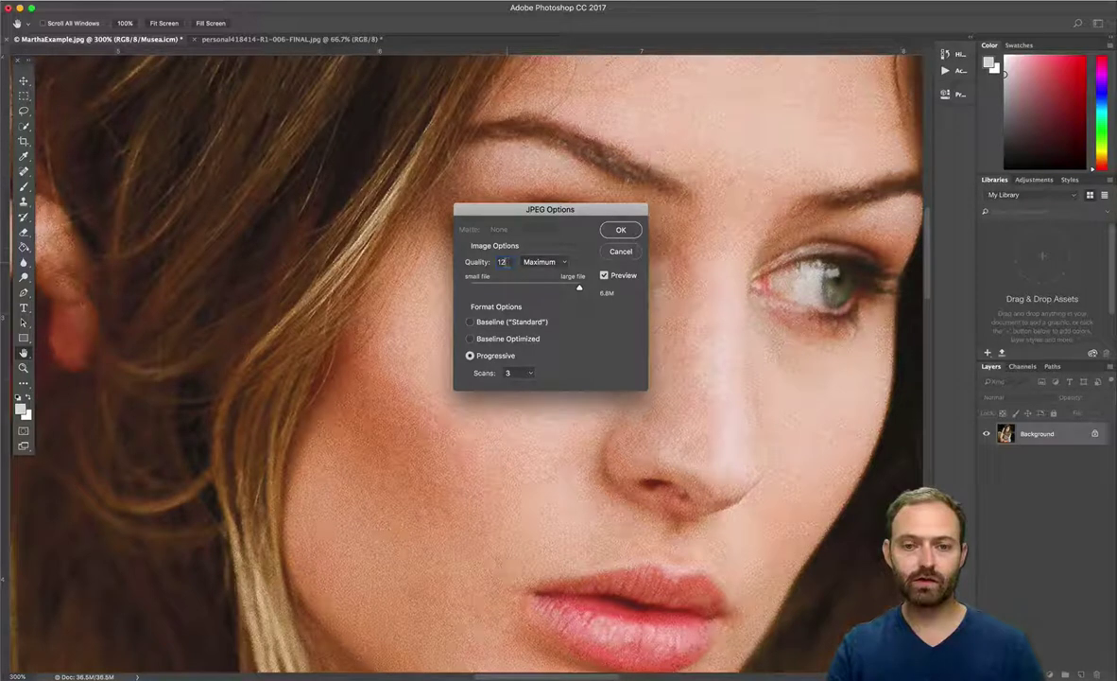
text(1)
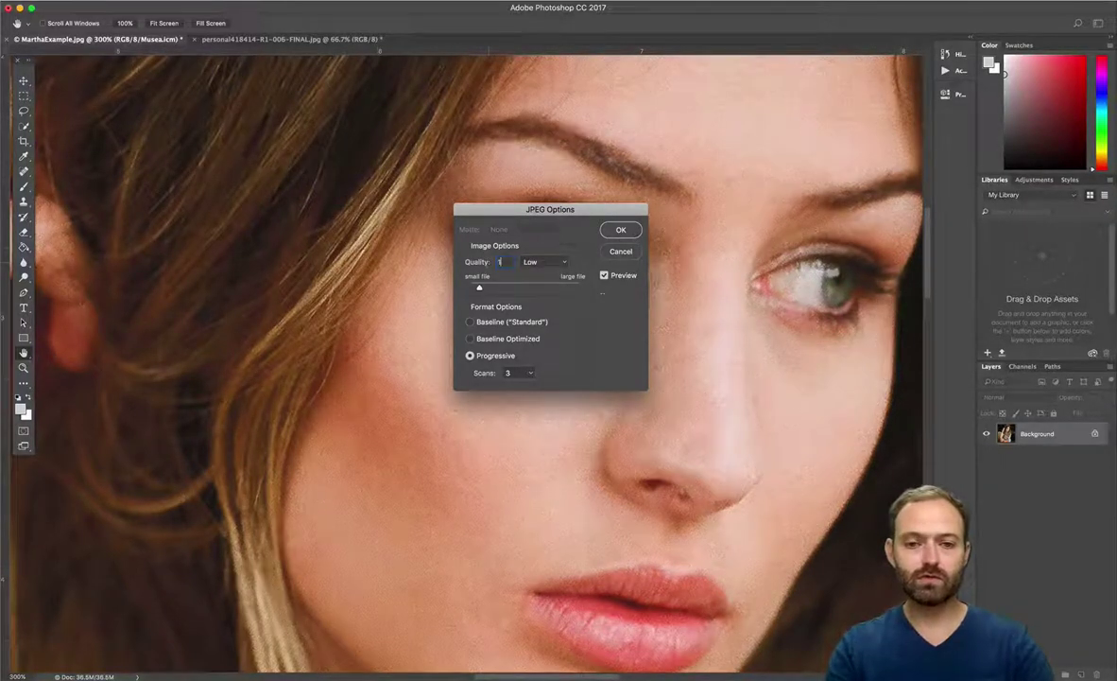
text(0)
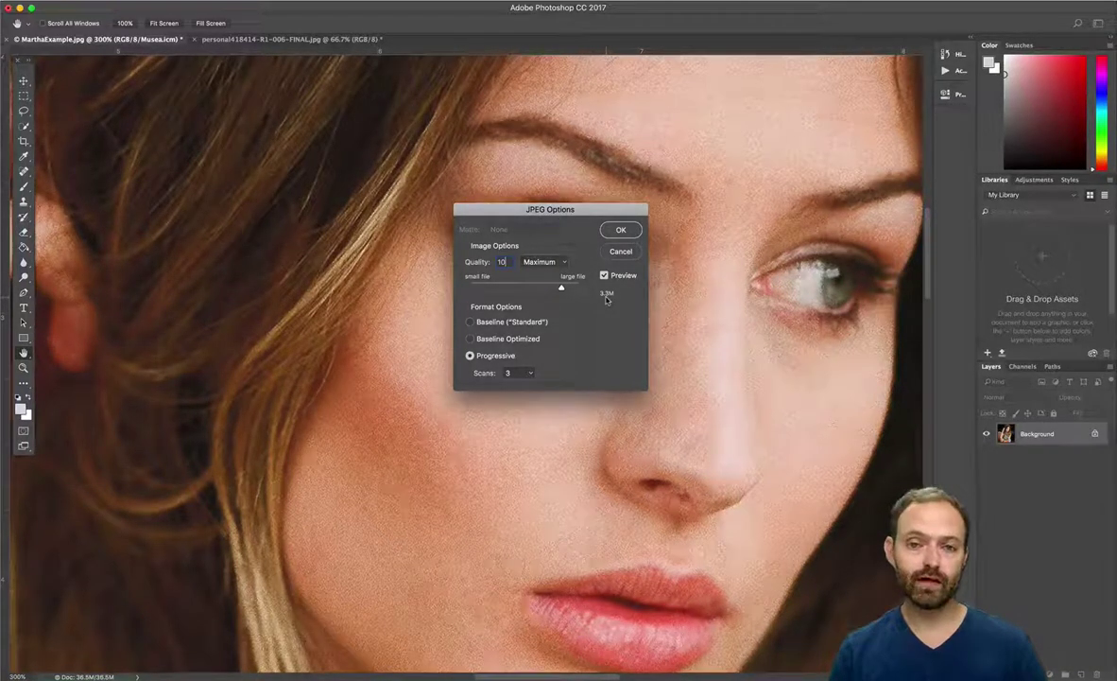
click(621, 230)
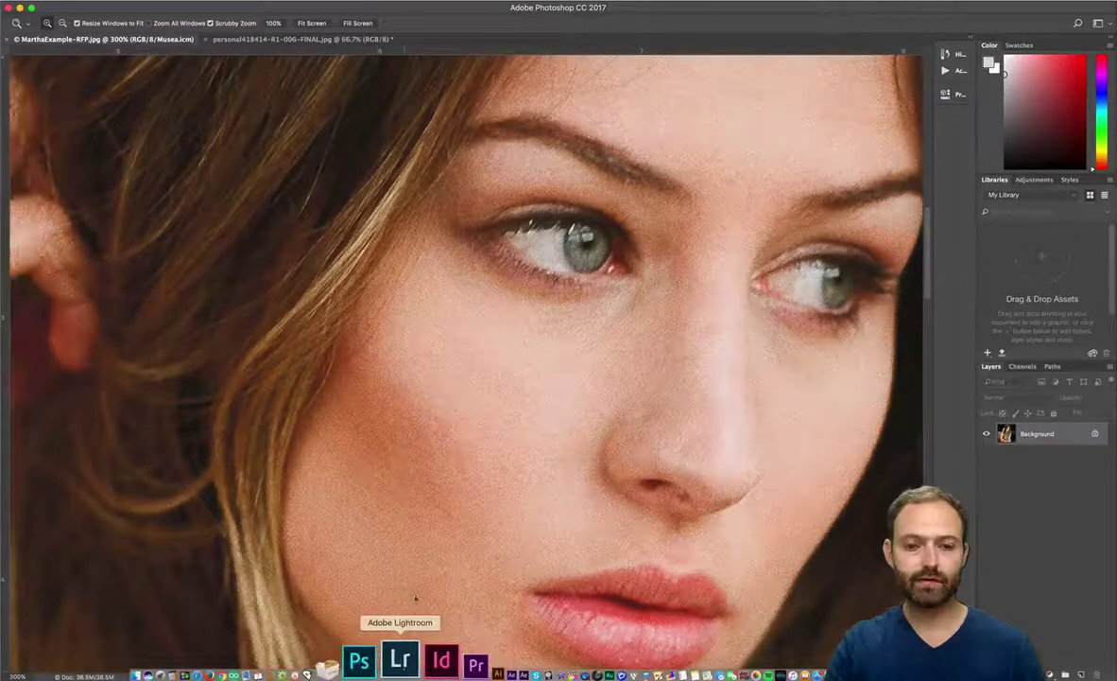
Switch to Lightroom, fit the whole portrait in view, and open the export settings for it.
click(399, 659)
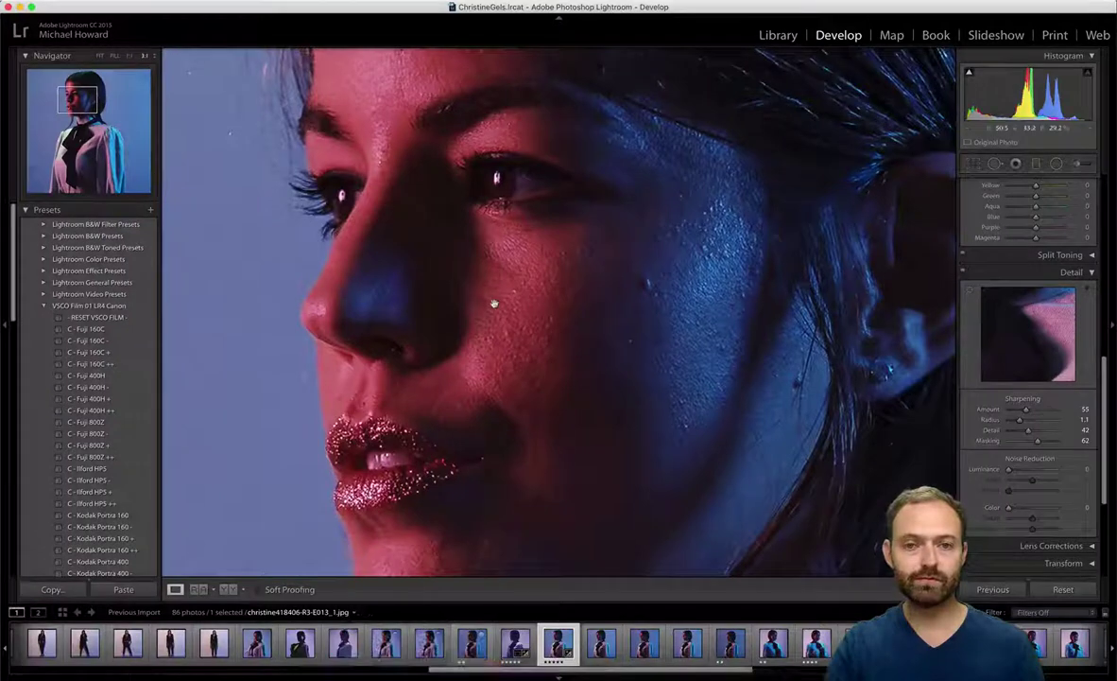
click(662, 252)
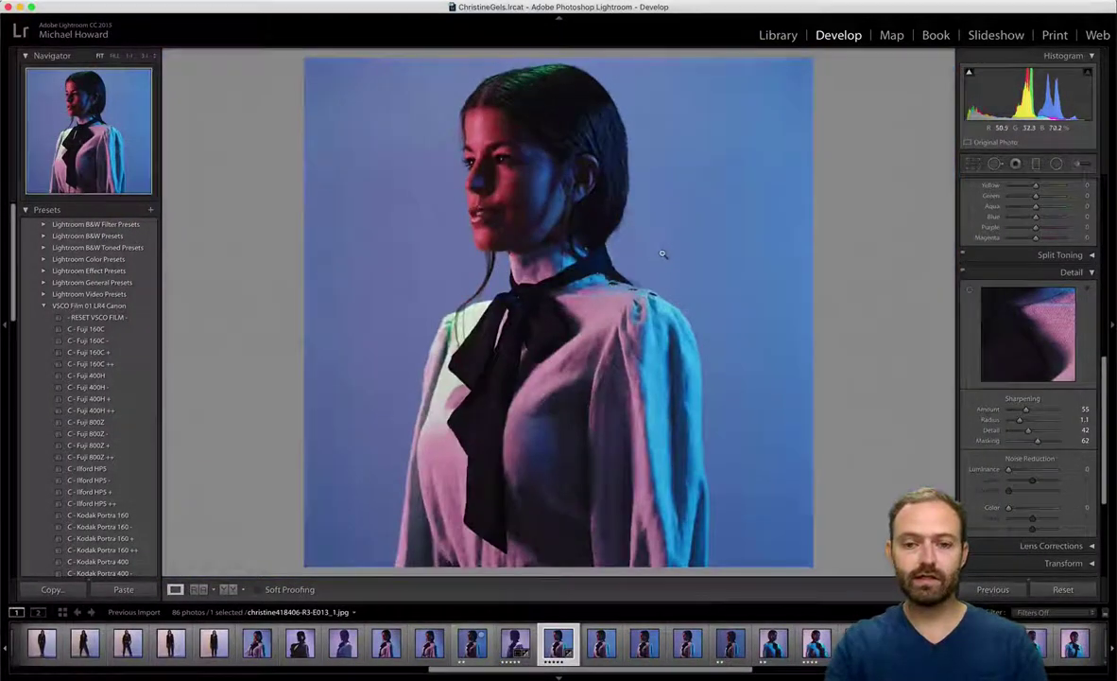
click(99, 2)
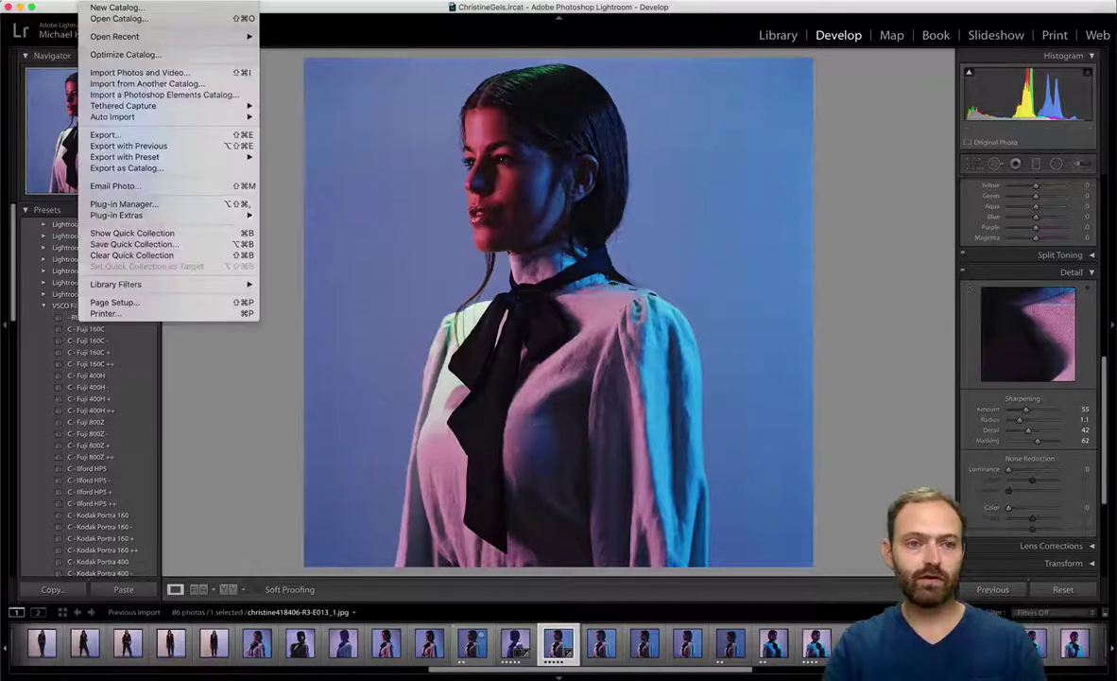
click(115, 135)
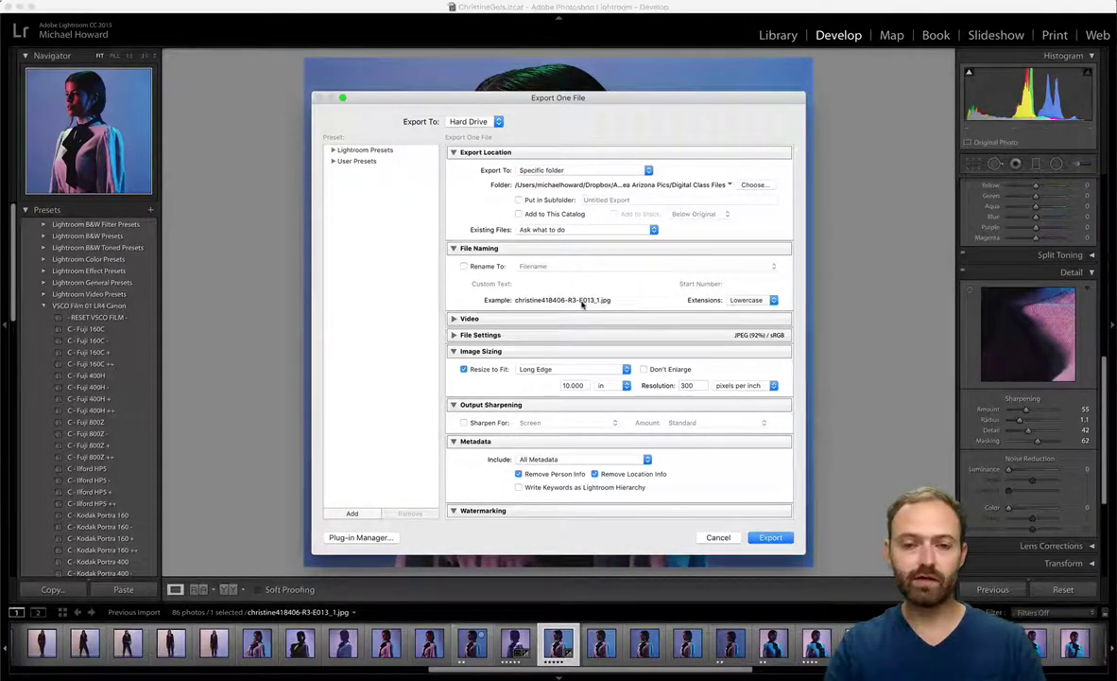
Look through the export options, collapse the Output Sharpening section, and expand the File Settings section.
scroll(583, 304, down, 1)
scroll(584, 311, down, 3)
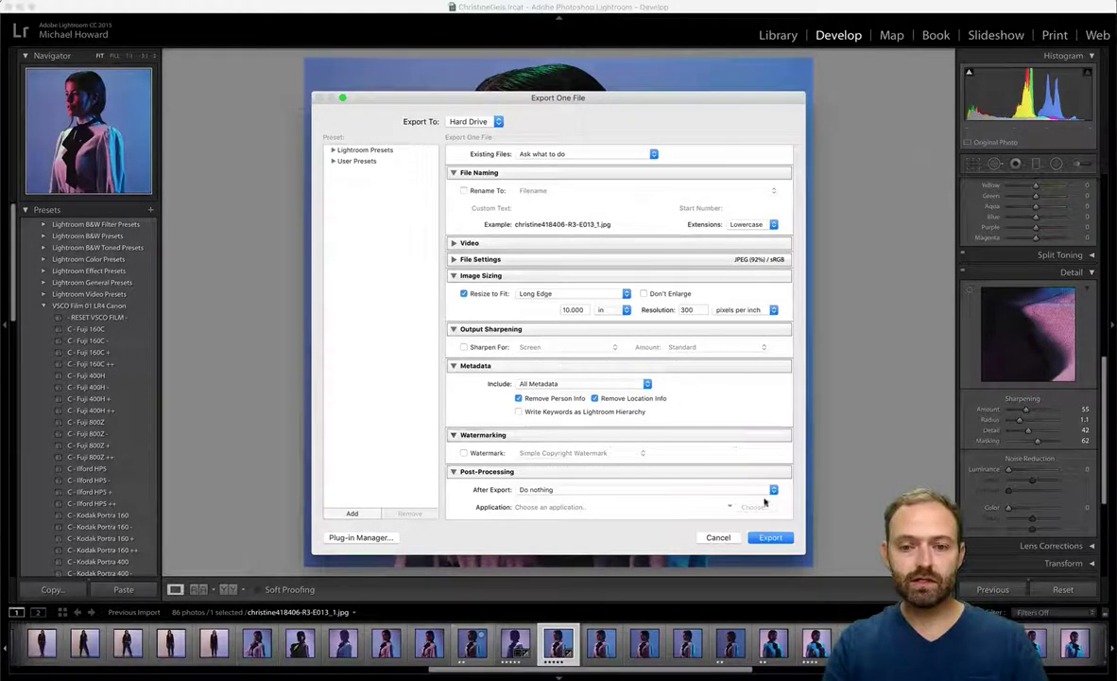
scroll(719, 420, up, 3)
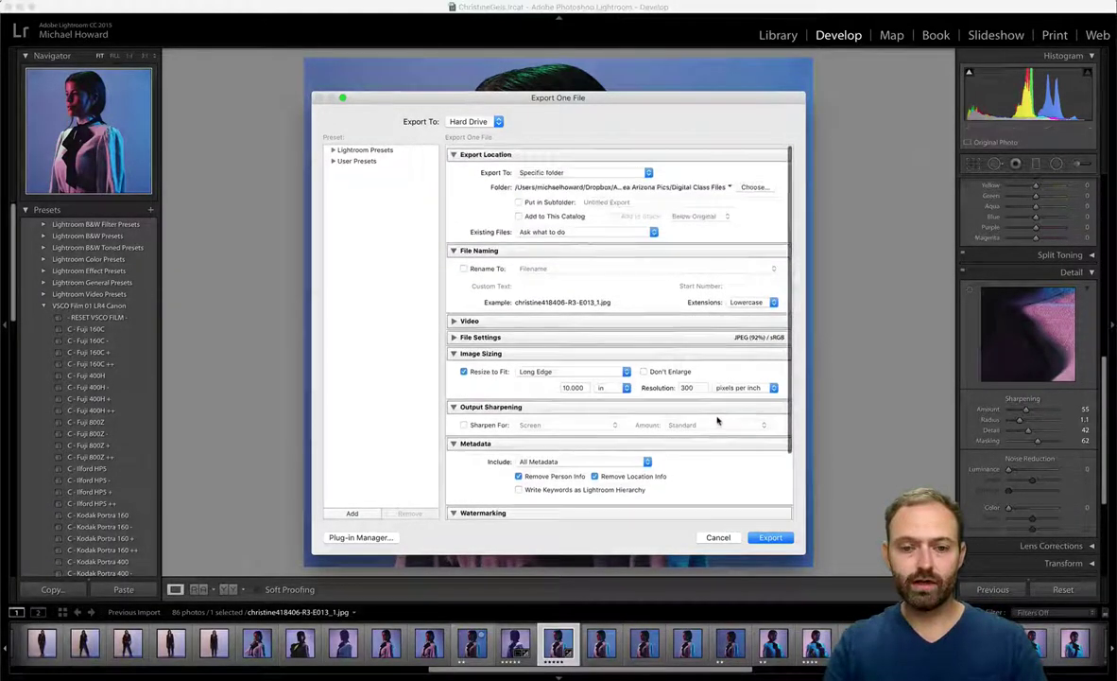
scroll(715, 419, down, 3)
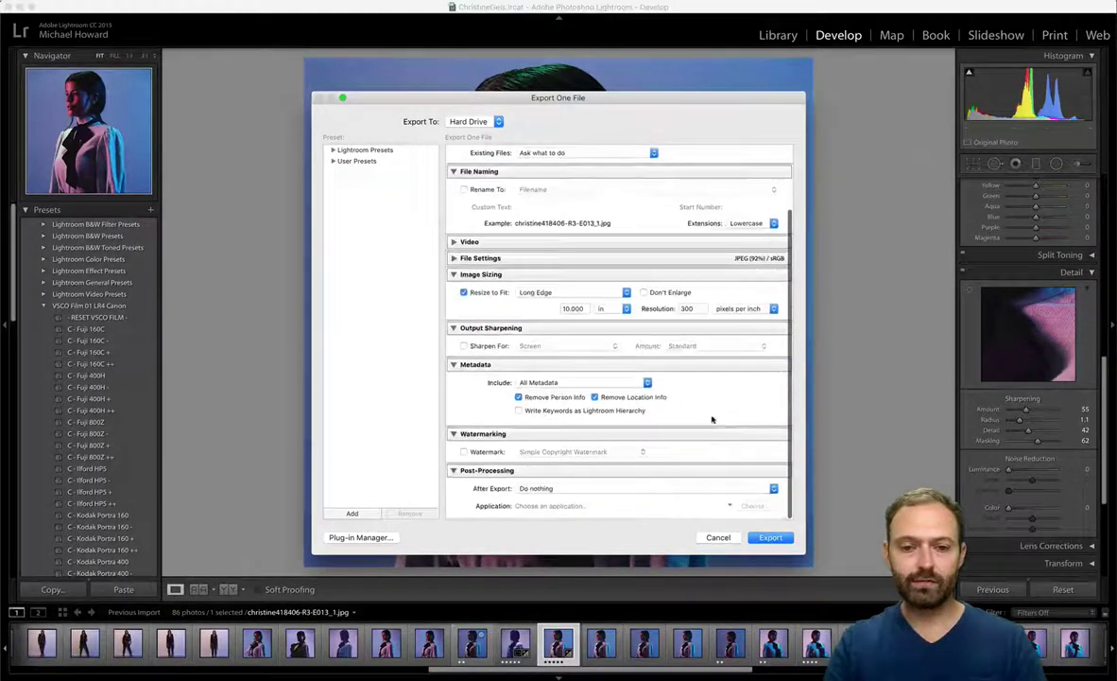
click(479, 323)
scroll(510, 303, up, 3)
scroll(534, 291, down, 3)
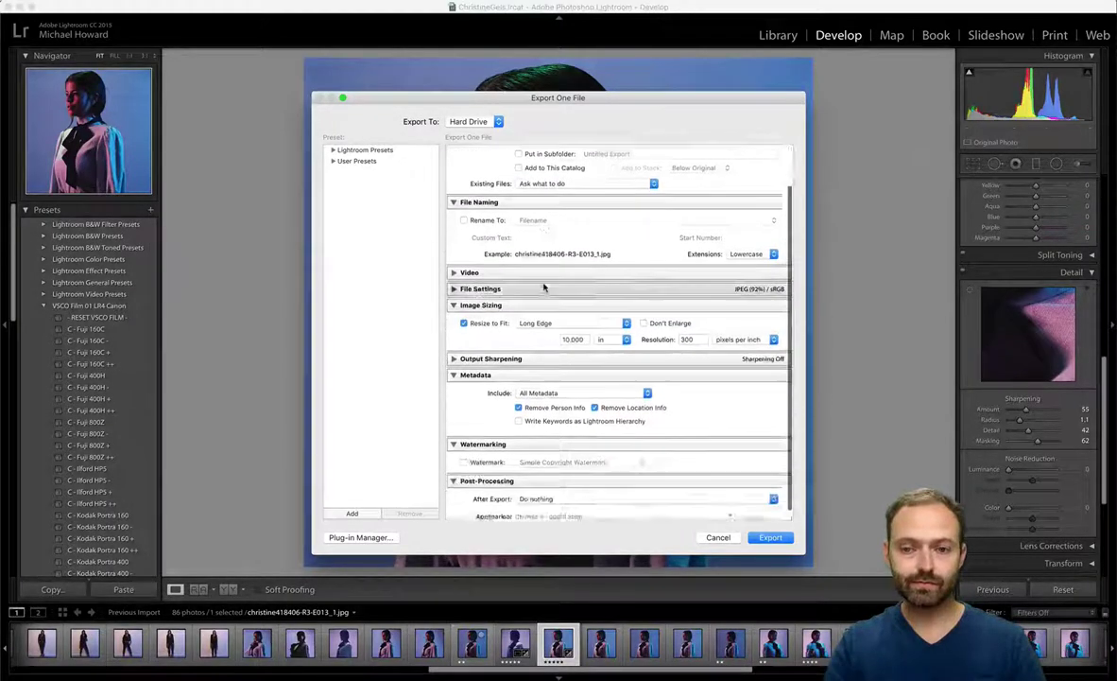
click(468, 280)
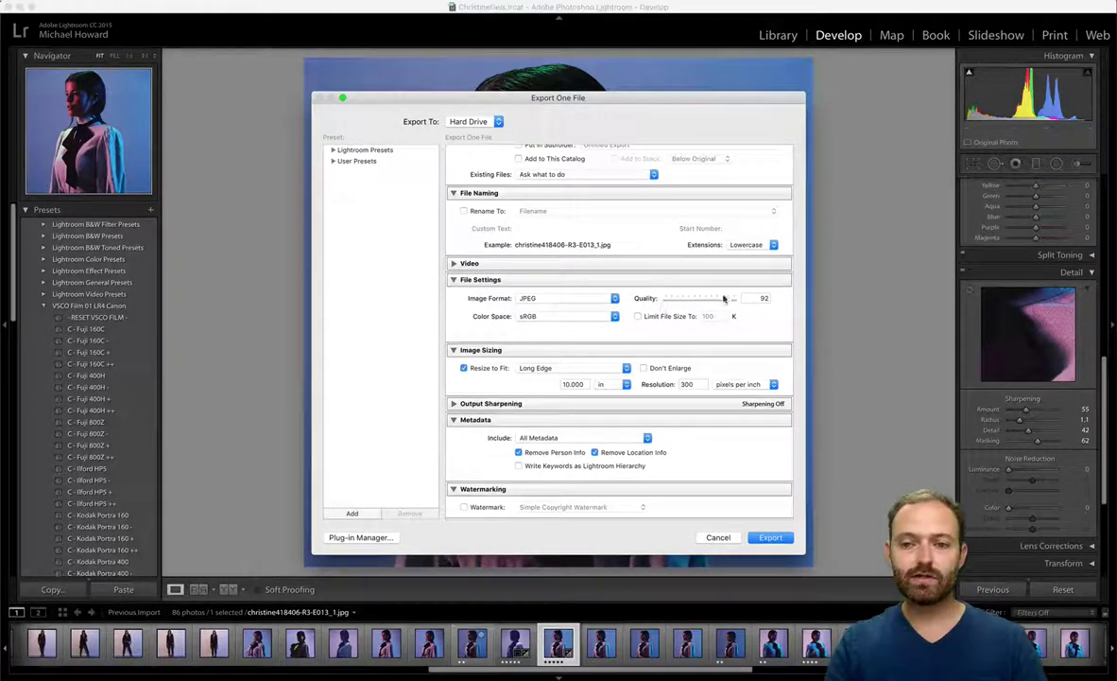
Try JPEG export qualities of 53 and 100, and look through the color space options, keeping sRGB.
drag(730, 301, 704, 301)
click(554, 318)
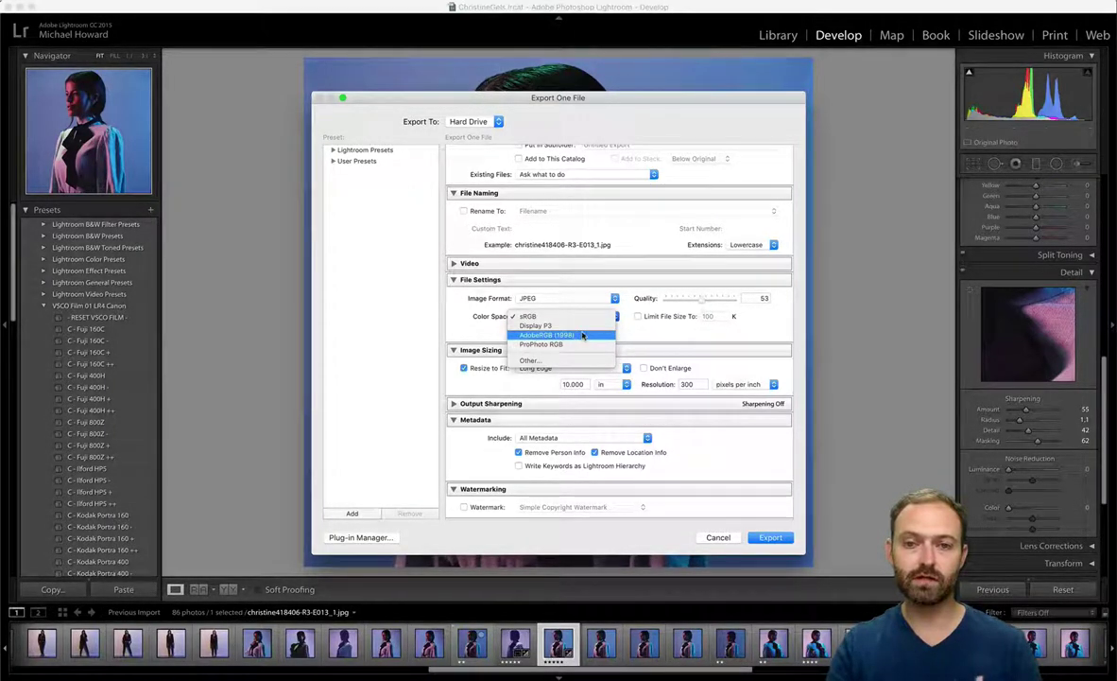
click(567, 318)
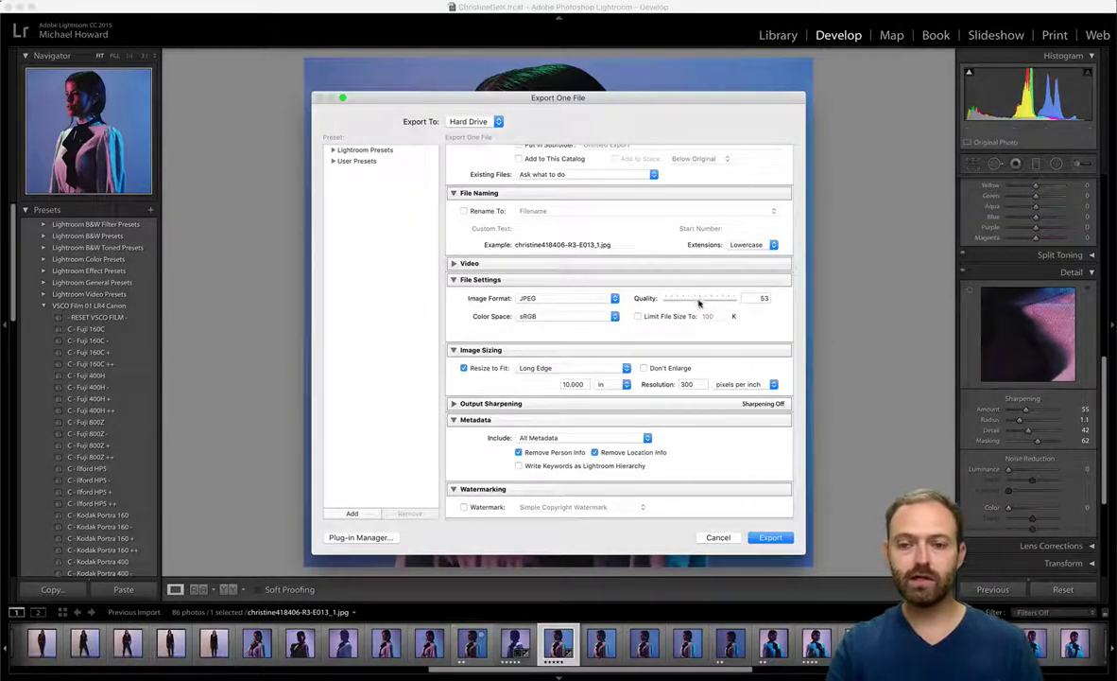
drag(700, 301, 741, 301)
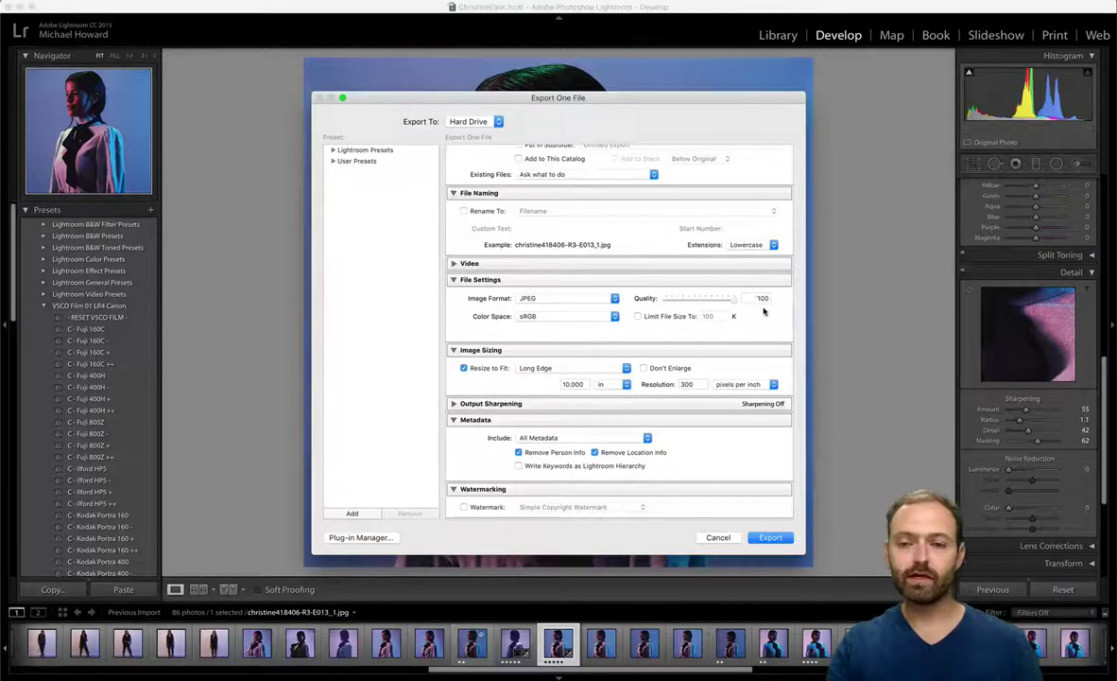
Set the JPEG export quality to 92 and export the portrait, using a unique name for the existing file conflict.
double_click(757, 297)
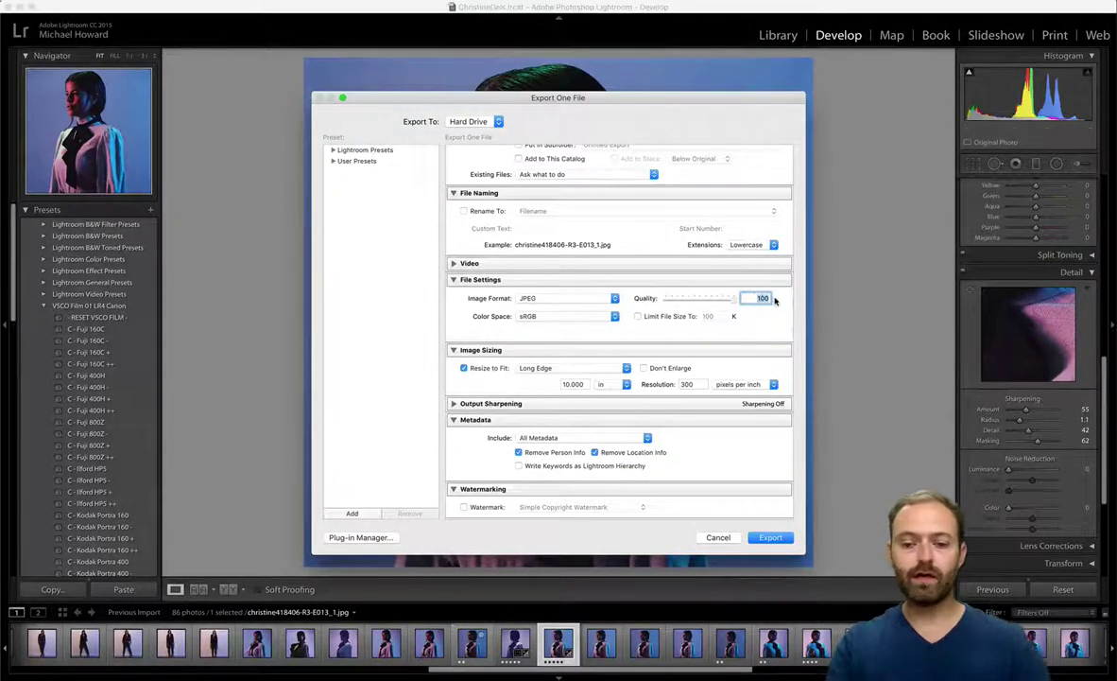
text(92)
key(Tab)
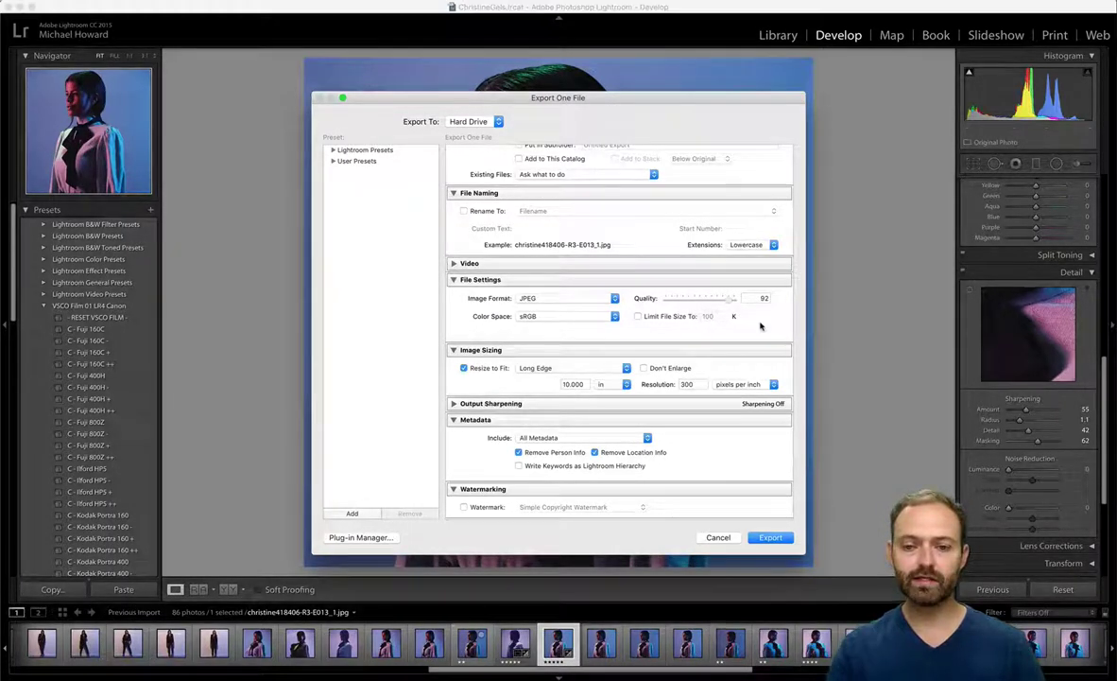
click(770, 537)
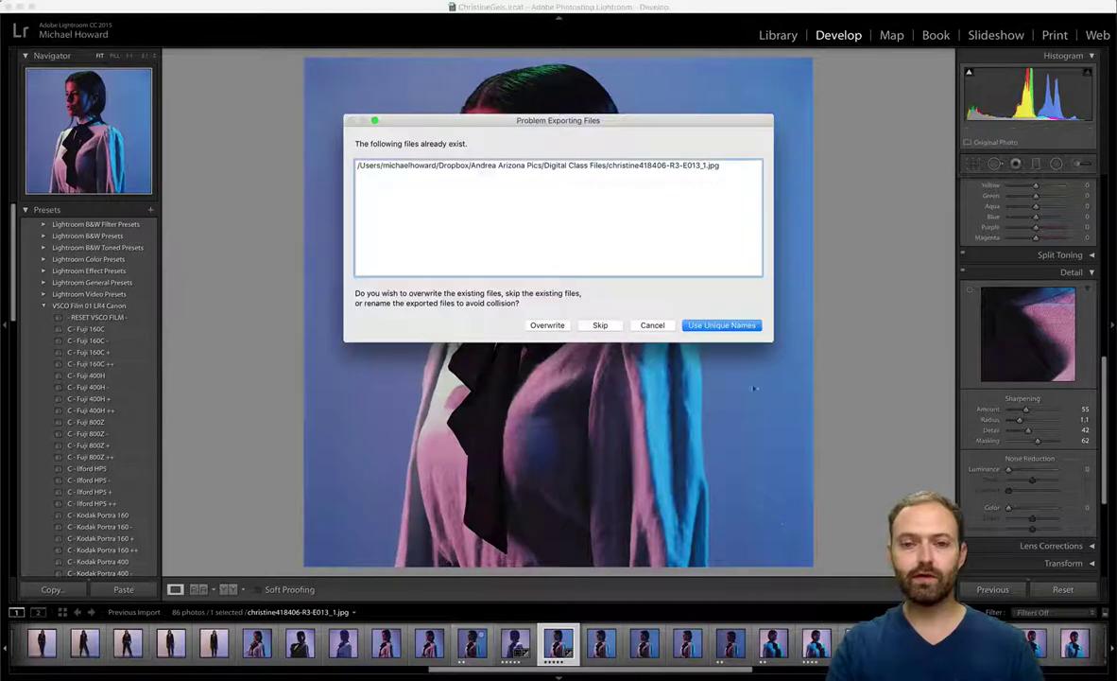
click(714, 326)
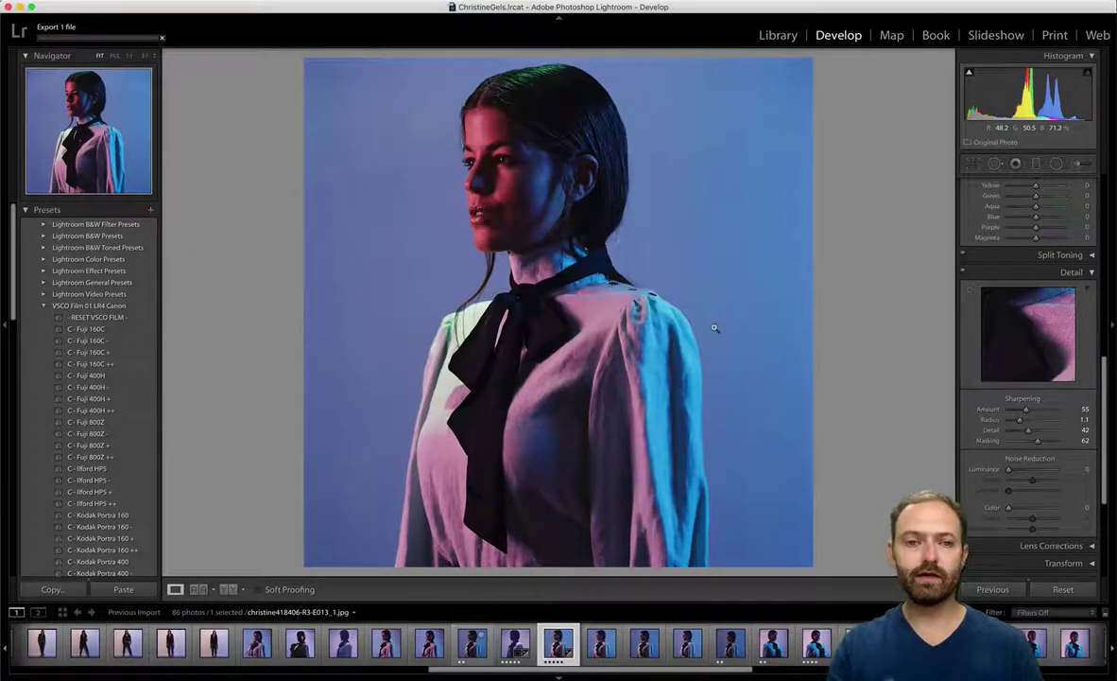